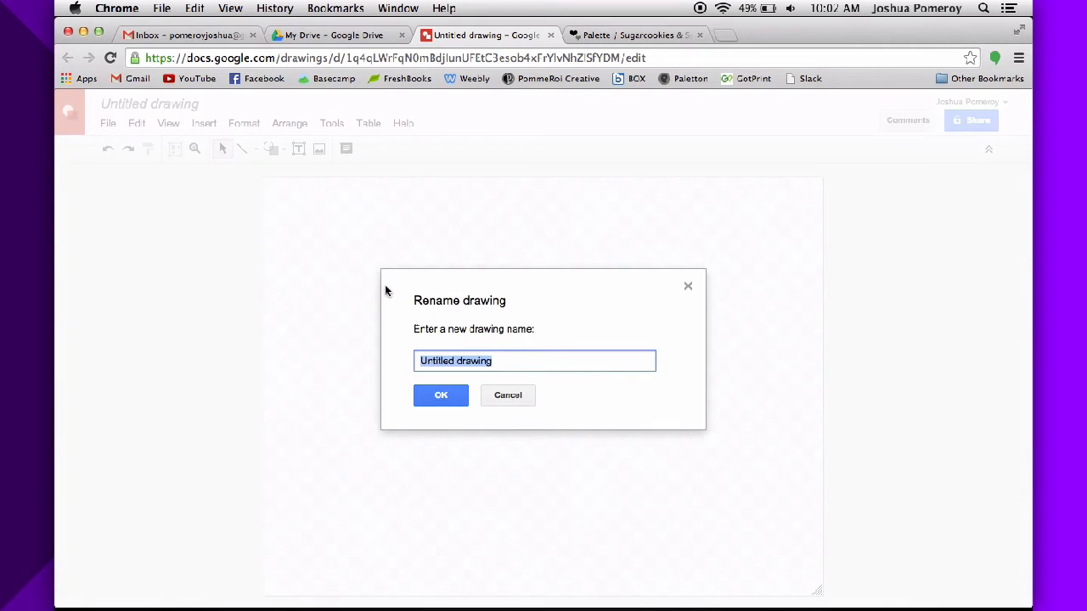
# Step: Name the drawing "Christmas Cover"
pyautogui.write('Christ')
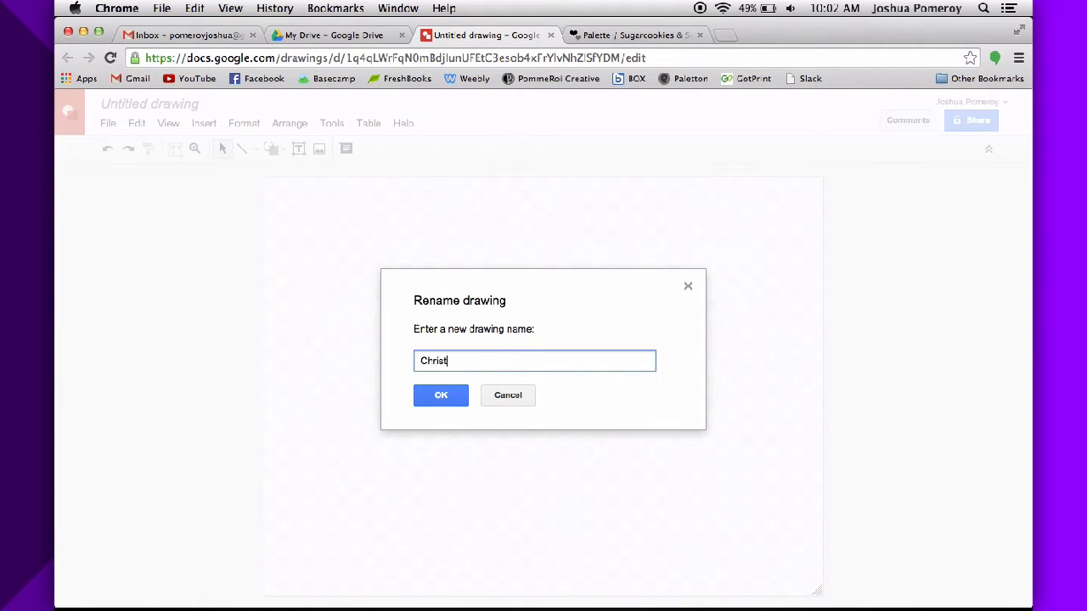
pyautogui.write('mas Cover')
pyautogui.press('Return')
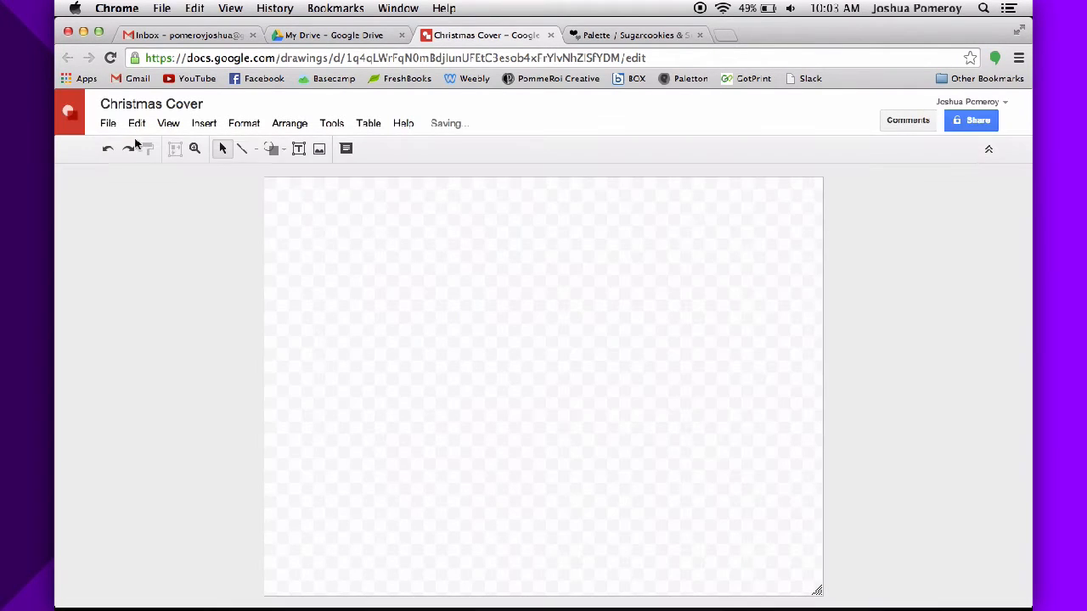
# Step: Switch the page setup to a custom size measured in pixels
pyautogui.click(108, 123)
pyautogui.click(187, 463)
pyautogui.click(509, 347)
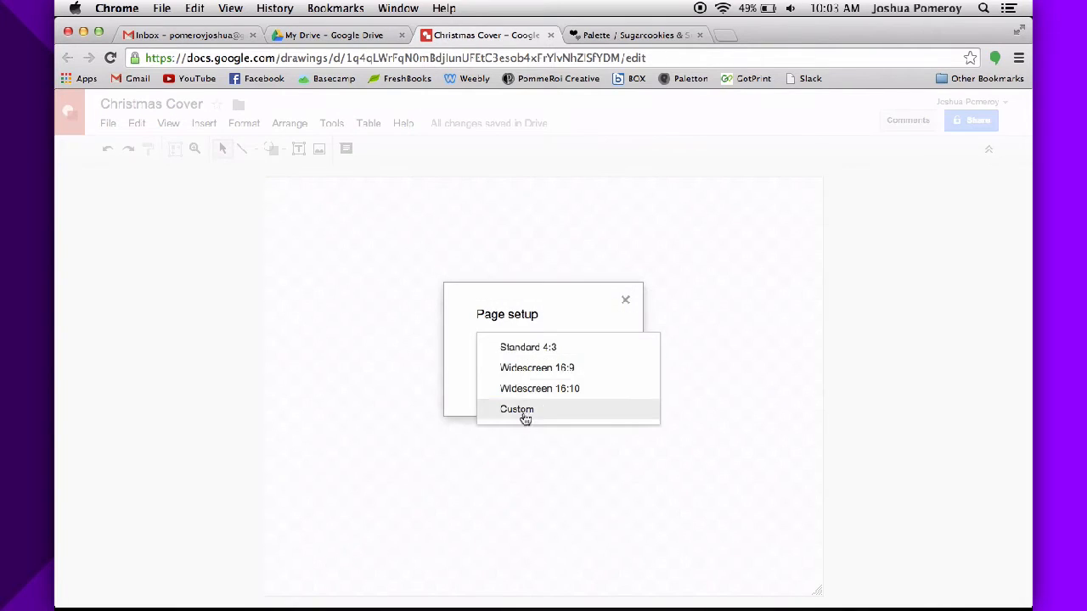
pyautogui.click(524, 417)
pyautogui.doubleClick(480, 376)
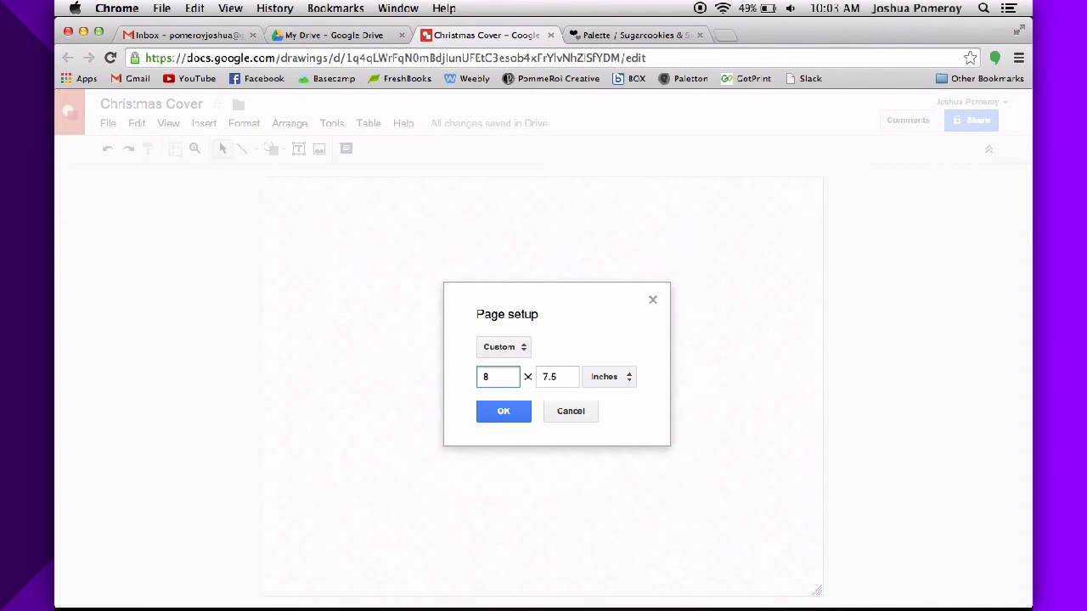
pyautogui.doubleClick(550, 376)
pyautogui.write('3')
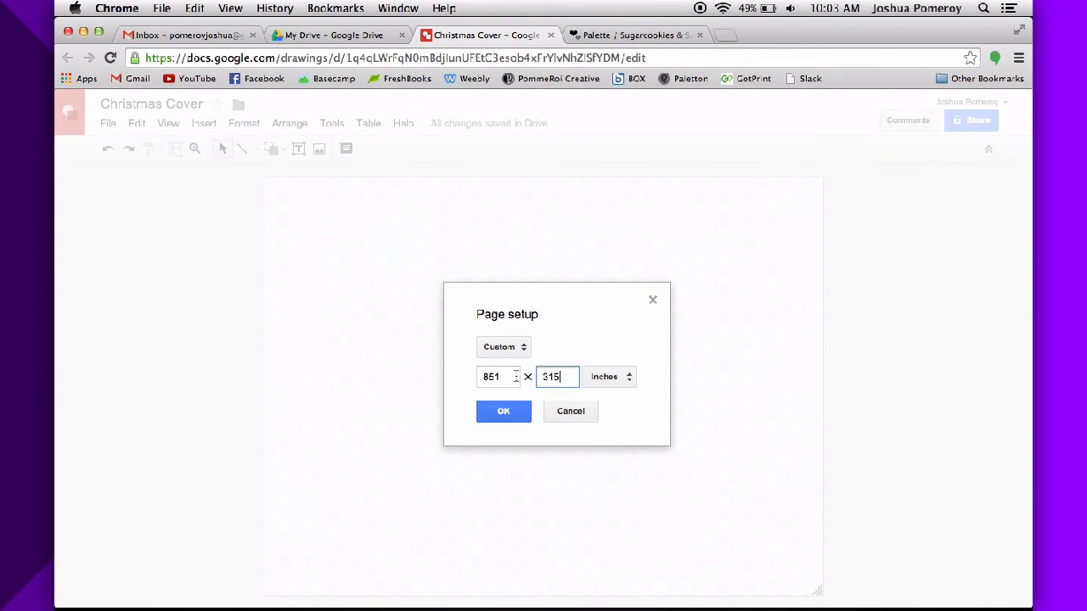
pyautogui.write('15')
pyautogui.click(610, 376)
pyautogui.click(648, 439)
# Step: Set the custom page size to 851 × 315 pixels and apply it
pyautogui.doubleClick(507, 378)
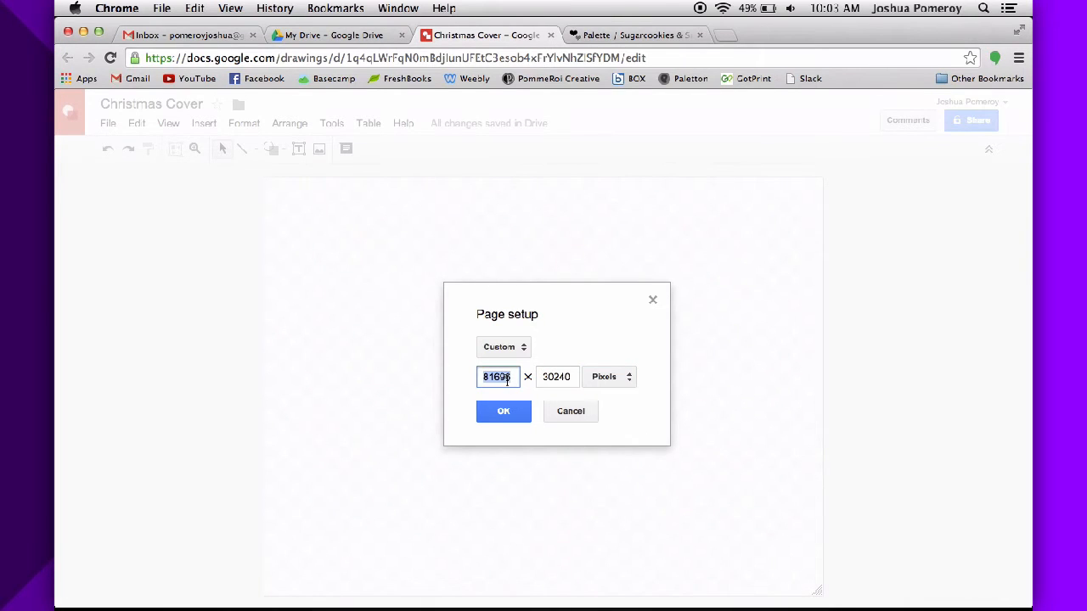
pyautogui.write('851')
pyautogui.doubleClick(554, 377)
pyautogui.write('315')
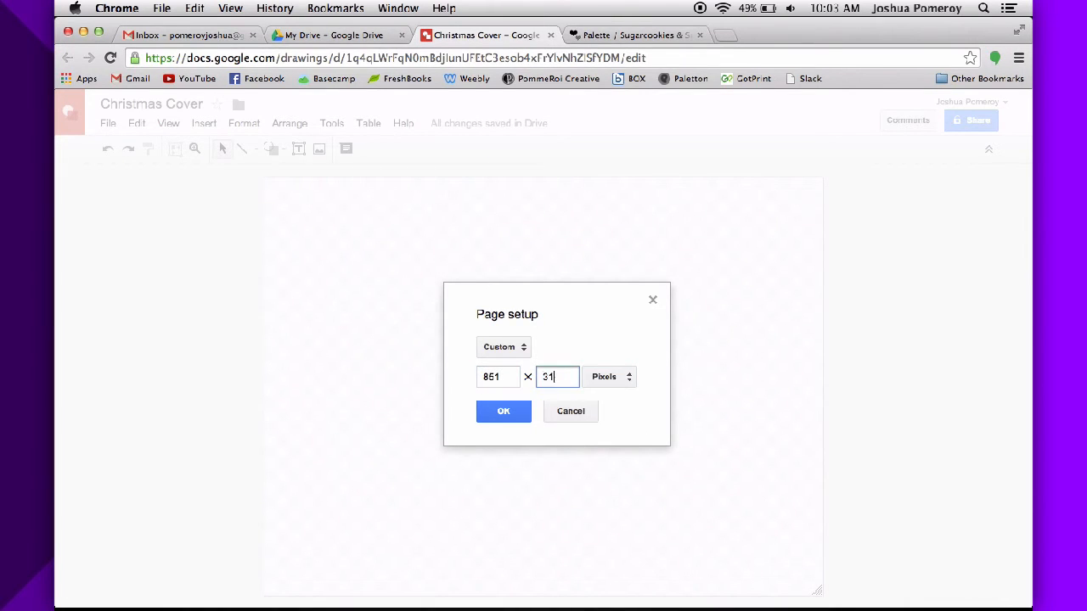
pyautogui.click(501, 412)
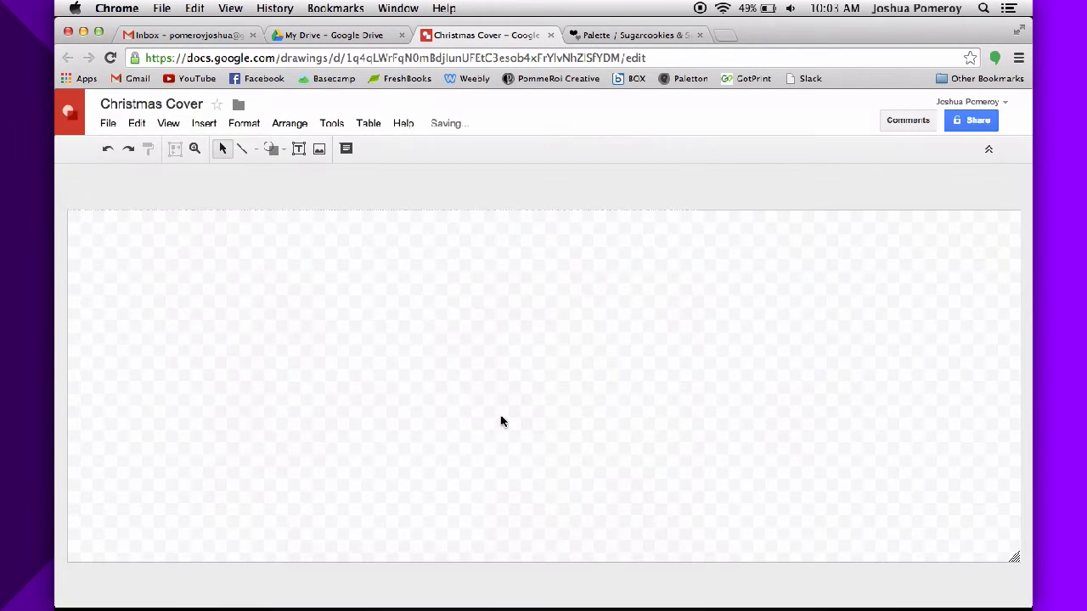
# Step: Draw a small square in the empty area above the page and make its outline transparent
pyautogui.click(271, 149)
pyautogui.moveTo(293, 176)
pyautogui.click(382, 181)
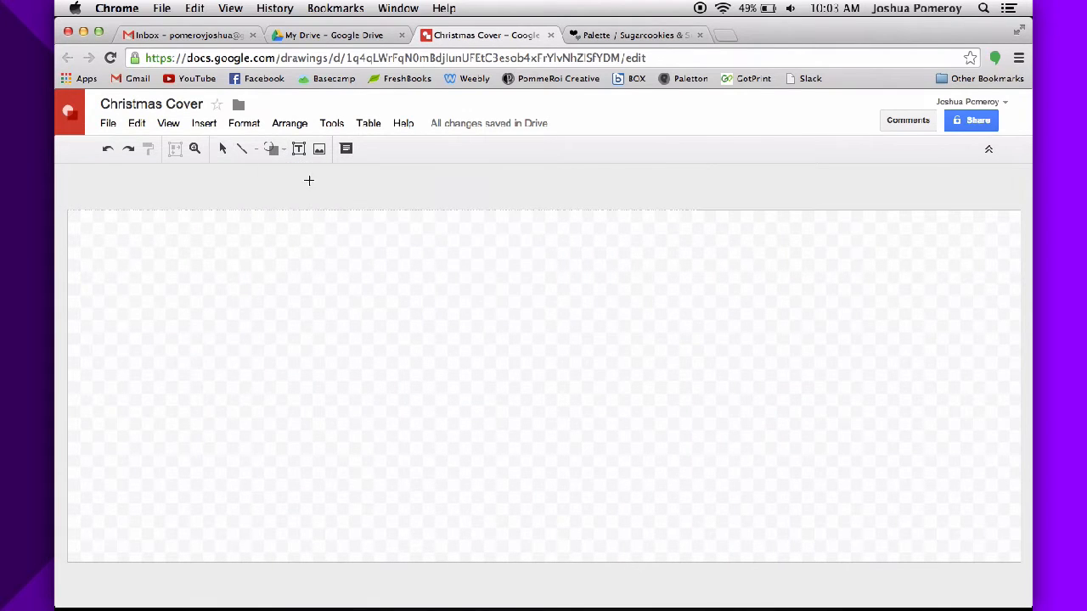
pyautogui.moveTo(308, 180)
pyautogui.mouseDown()
pyautogui.moveTo(344, 213)
pyautogui.moveTo(337, 208)
pyautogui.mouseUp()
pyautogui.click(373, 149)
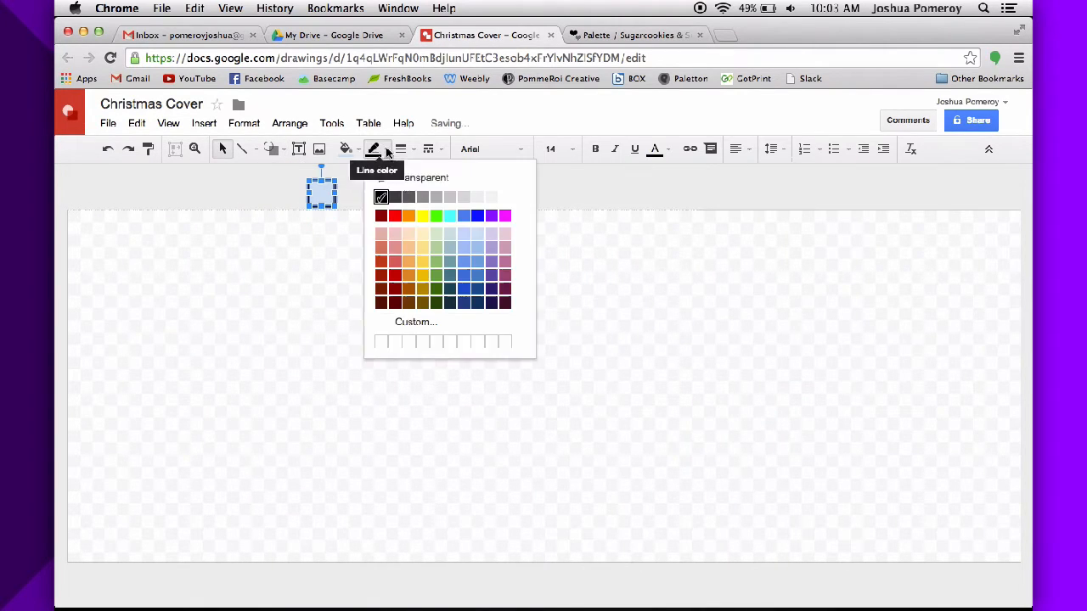
pyautogui.click(373, 149)
# Step: Fill the small square with the custom color 85B394
pyautogui.click(346, 149)
pyautogui.click(407, 317)
pyautogui.press('super+a')
pyautogui.write('85B364')
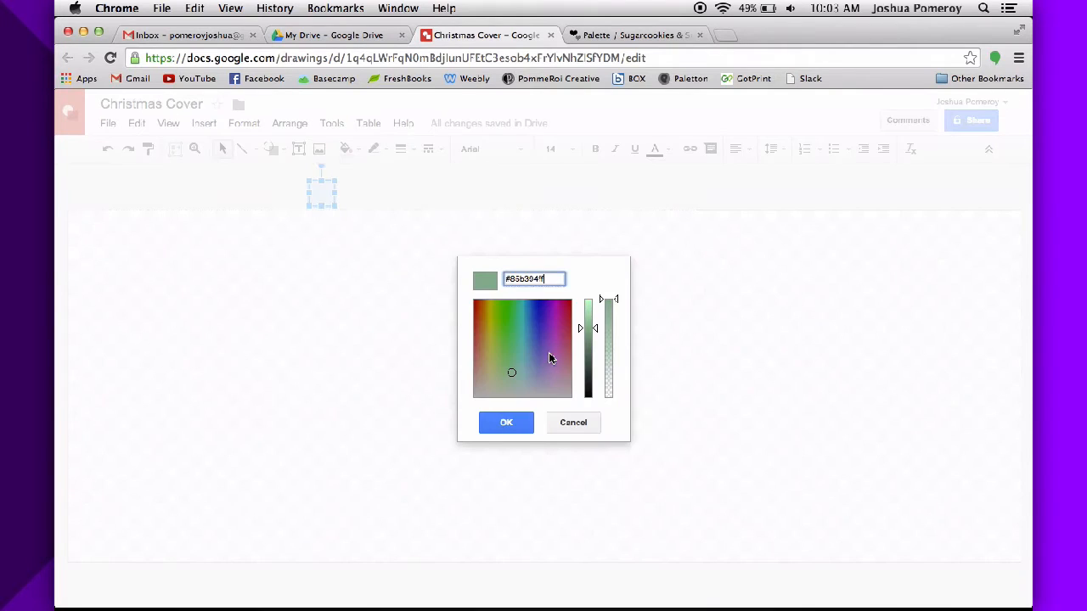
pyautogui.click(506, 423)
# Step: Copy the hex code A7BA59 of "And the Ivy" from the COLOURlovers palette page and close the Google Drive tab
pyautogui.click(629, 35)
pyautogui.doubleClick(232, 424)
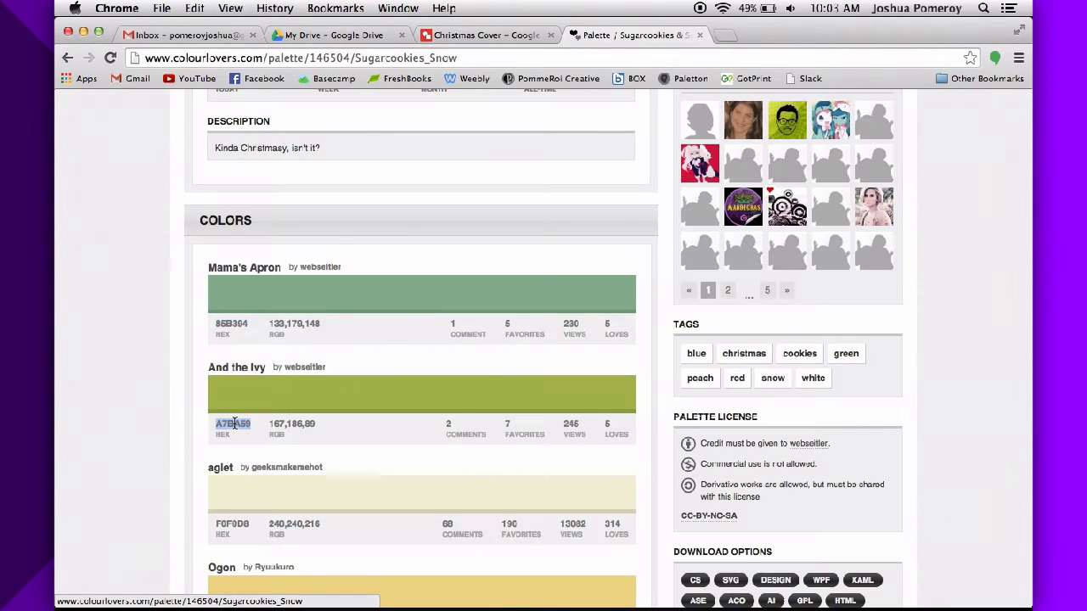
pyautogui.click(378, 38)
pyautogui.press('super+w')
# Step: Place a copy of the square directly beside the first and fill it with the custom color A7BA59
pyautogui.moveTo(323, 192); pyautogui.dragTo(350, 196)
pyautogui.click(346, 148)
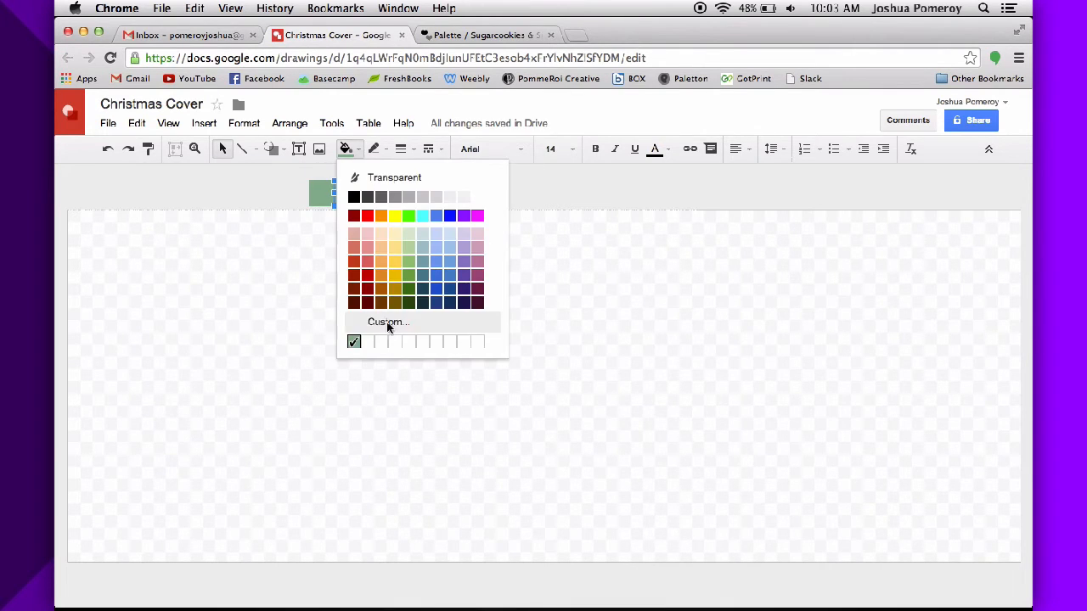
pyautogui.click(356, 322)
pyautogui.press('super+a')
pyautogui.write('#a7ba59ff')
pyautogui.click(512, 416)
# Step: Copy the hex code F0F0D8 of "aglet" from the palette page and return to the drawing
pyautogui.click(480, 35)
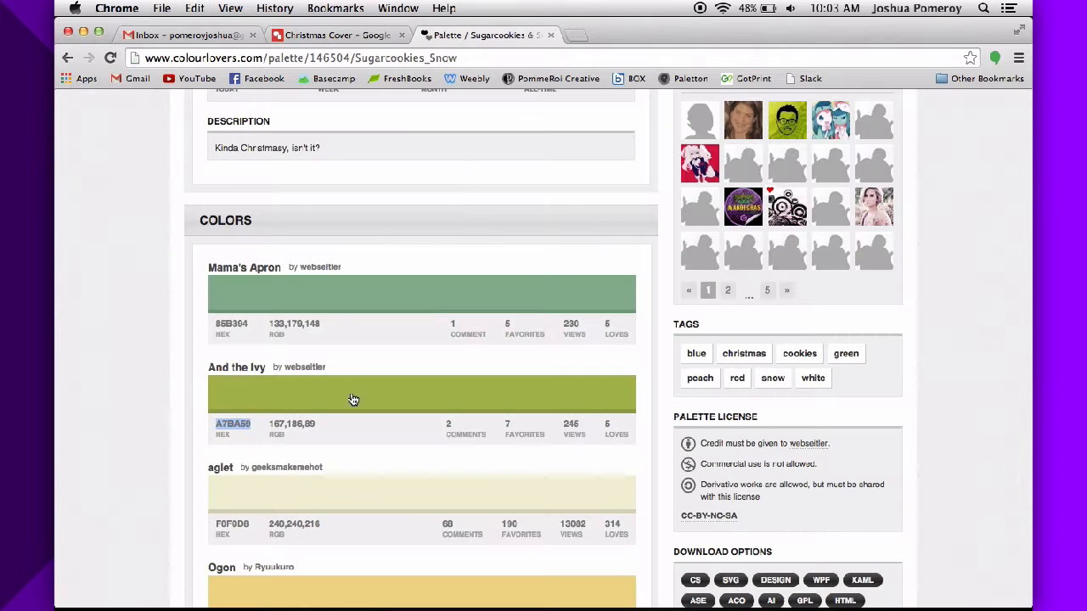
pyautogui.doubleClick(231, 524)
pyautogui.press('super+c')
pyautogui.click(337, 35)
# Step: Add a third square next to the olive green one and fill it with the custom color F0F0D8
pyautogui.click(351, 193)
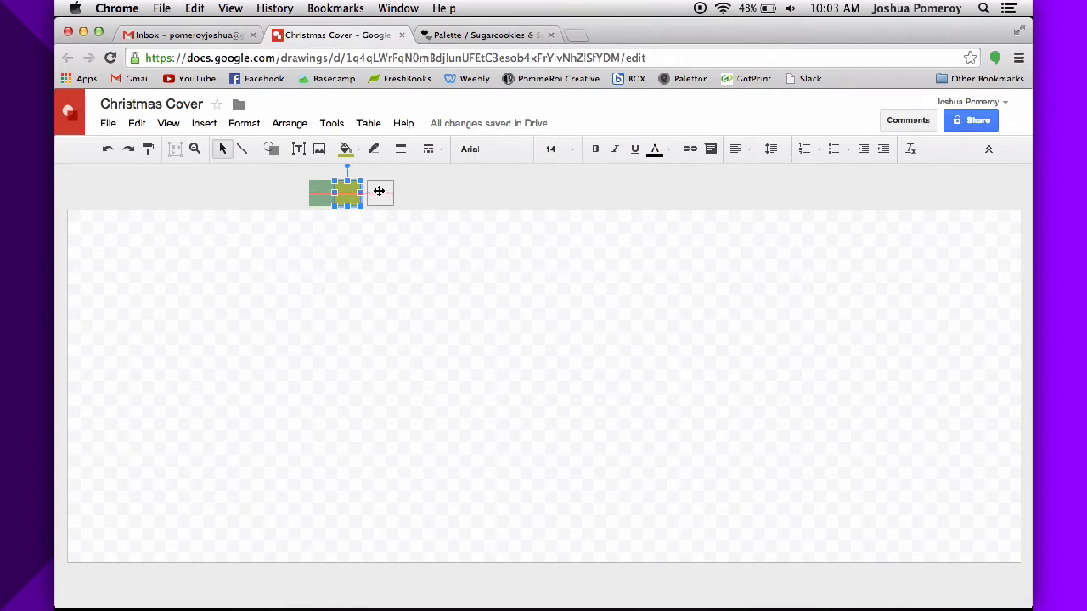
pyautogui.click(345, 149)
pyautogui.click(397, 328)
pyautogui.press('super+a')
pyautogui.press('super+v')
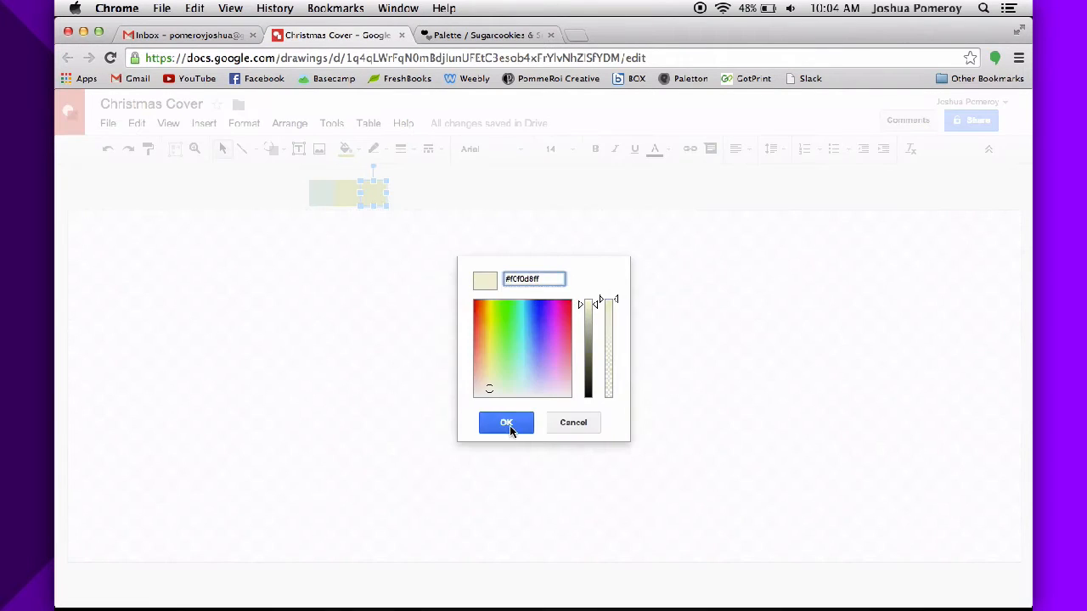
pyautogui.click(509, 427)
# Step: Copy the hex code of the "Ogon" color from the palette page and return to the drawing
pyautogui.click(480, 35)
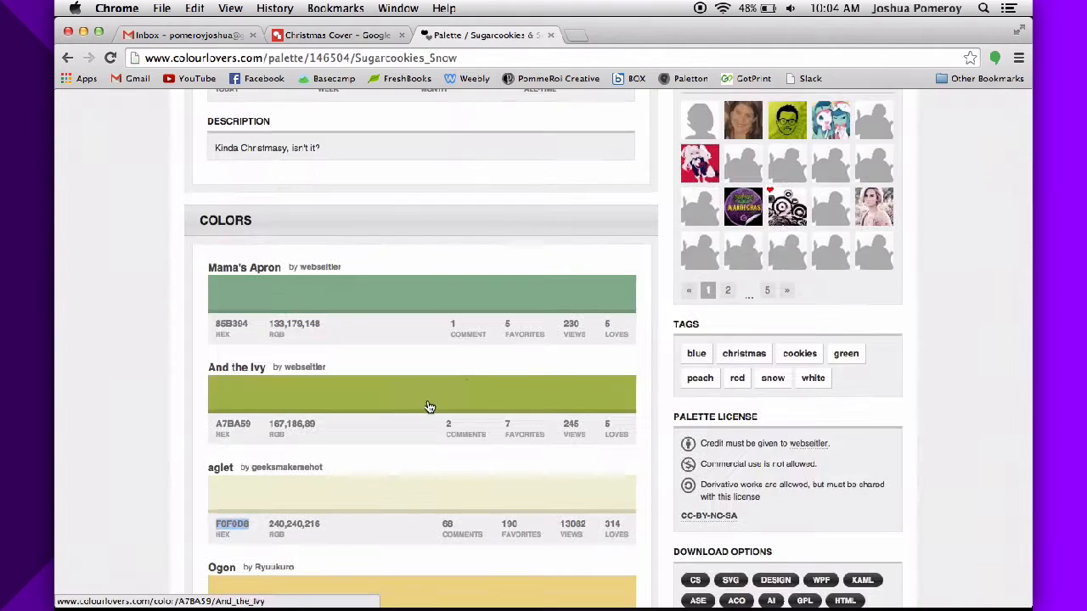
pyautogui.scroll(-5, 427, 405)
pyautogui.doubleClick(231, 217)
pyautogui.press('super+c')
pyautogui.click(337, 34)
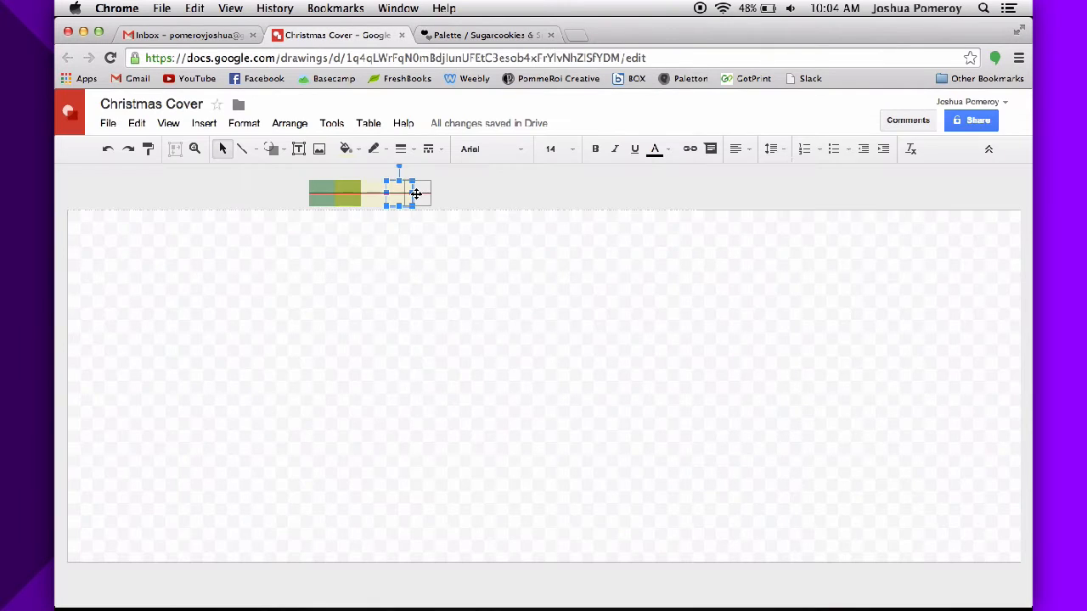
# Step: Extend the swatch row with two more squares and fill the fourth with the copied Ogon yellow
pyautogui.click(345, 148)
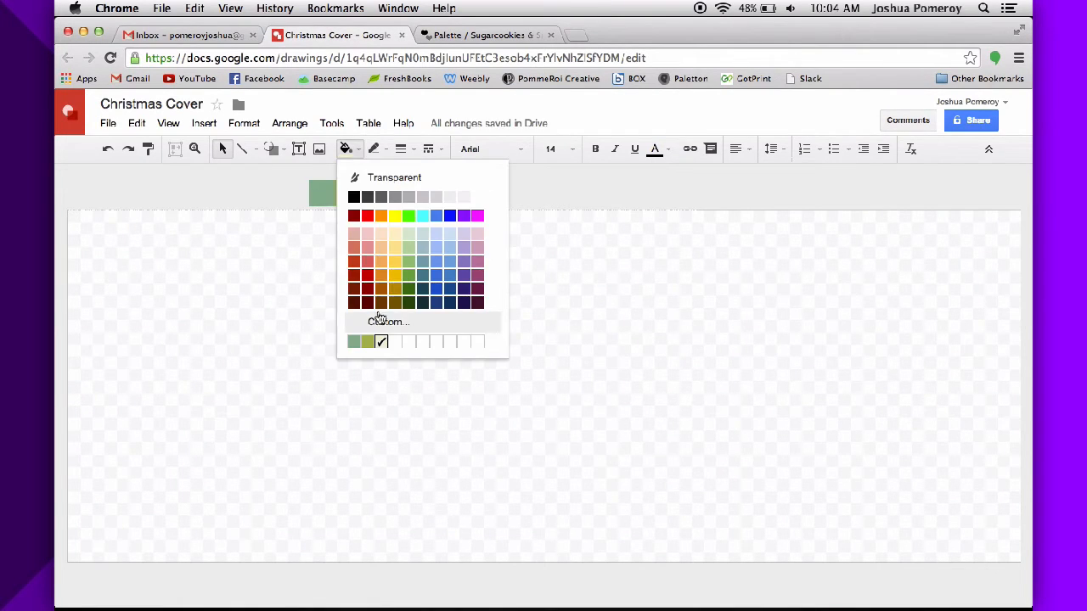
pyautogui.click(378, 318)
pyautogui.press('super+a')
pyautogui.press('super+v')
pyautogui.click(505, 422)
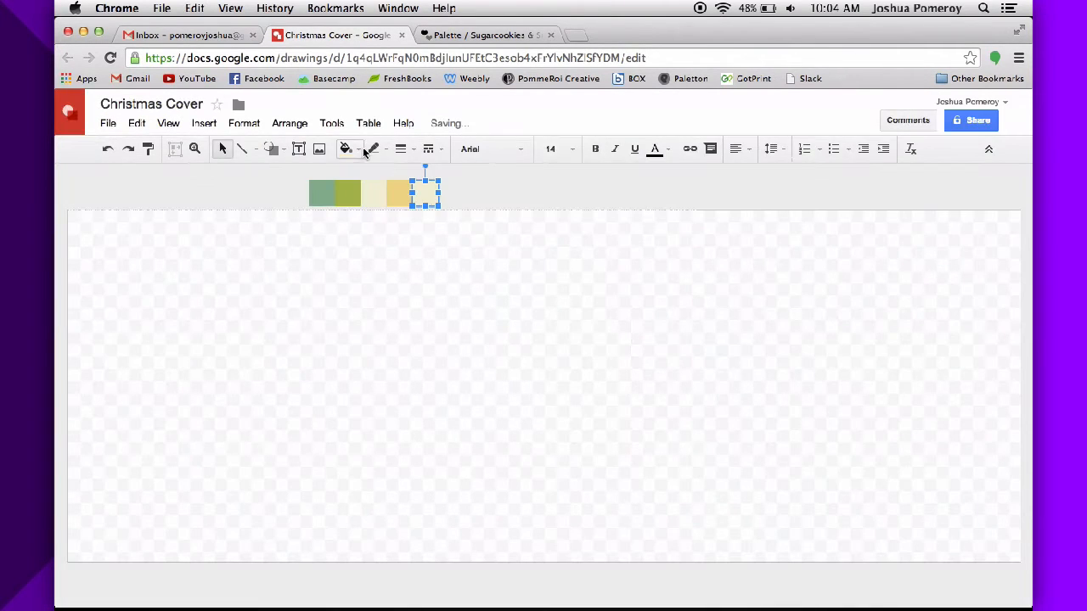
# Step: Fill the fifth square with the palette page's dark red and move the whole swatch row above the page's upper-left corner
pyautogui.click(479, 35)
pyautogui.doubleClick(237, 317)
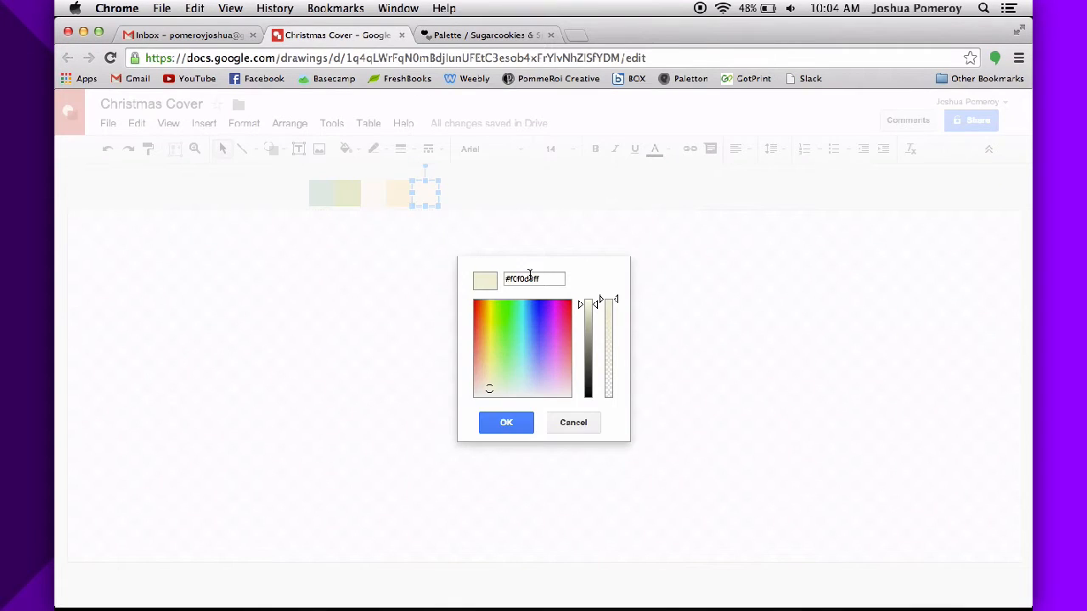
pyautogui.press('super+a')
pyautogui.press('super+v')
pyautogui.click(504, 422)
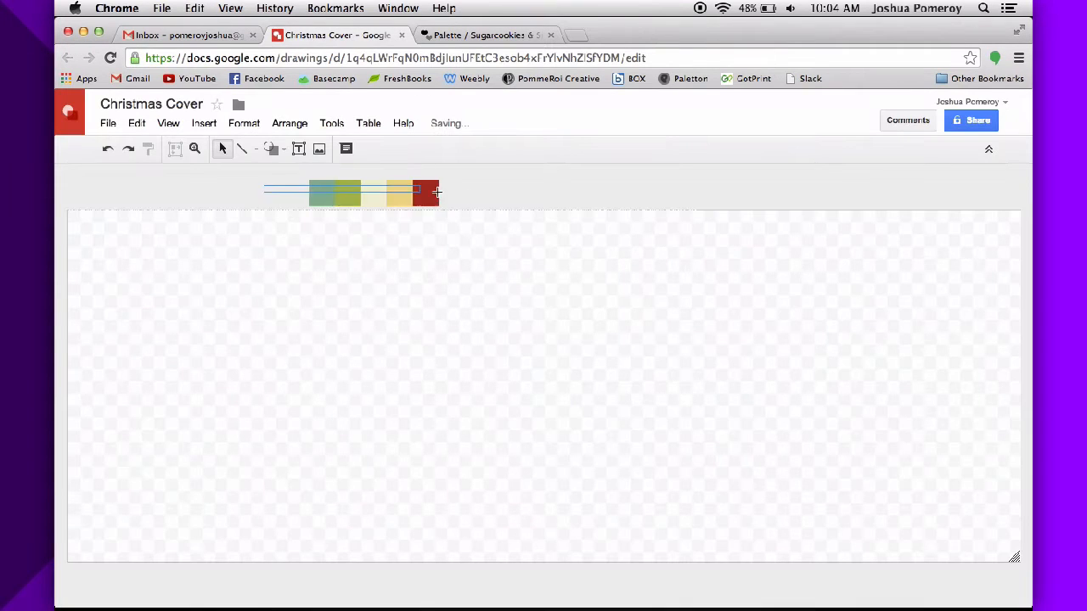
pyautogui.moveTo(421, 194); pyautogui.dragTo(185, 188)
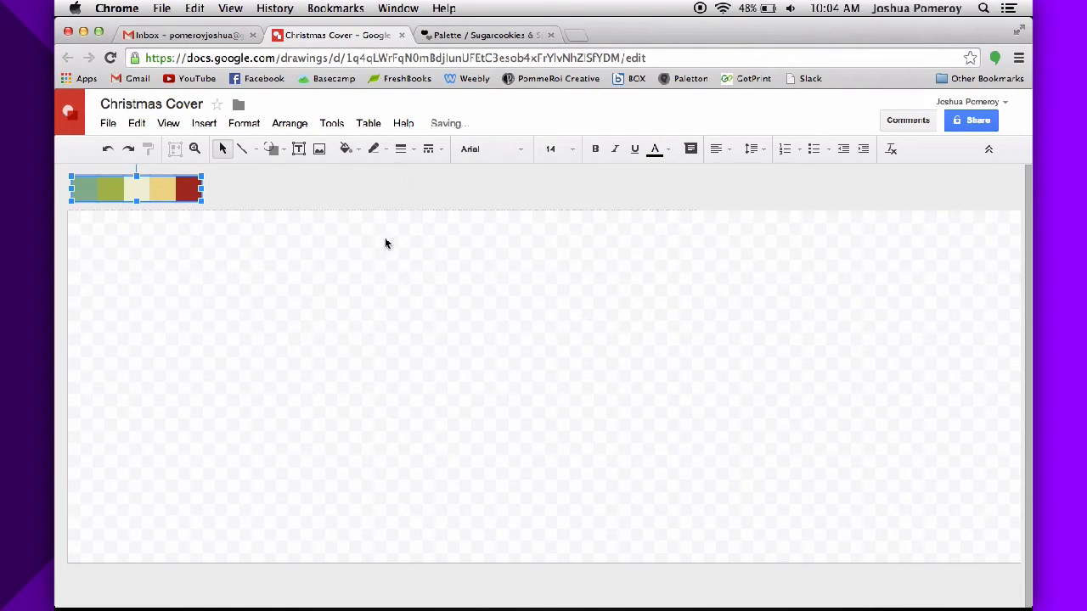
# Step: Set the page background to the custom cream color of the third swatch
pyautogui.rightClick(365, 280)
pyautogui.moveTo(475, 367)
pyautogui.click(567, 540)
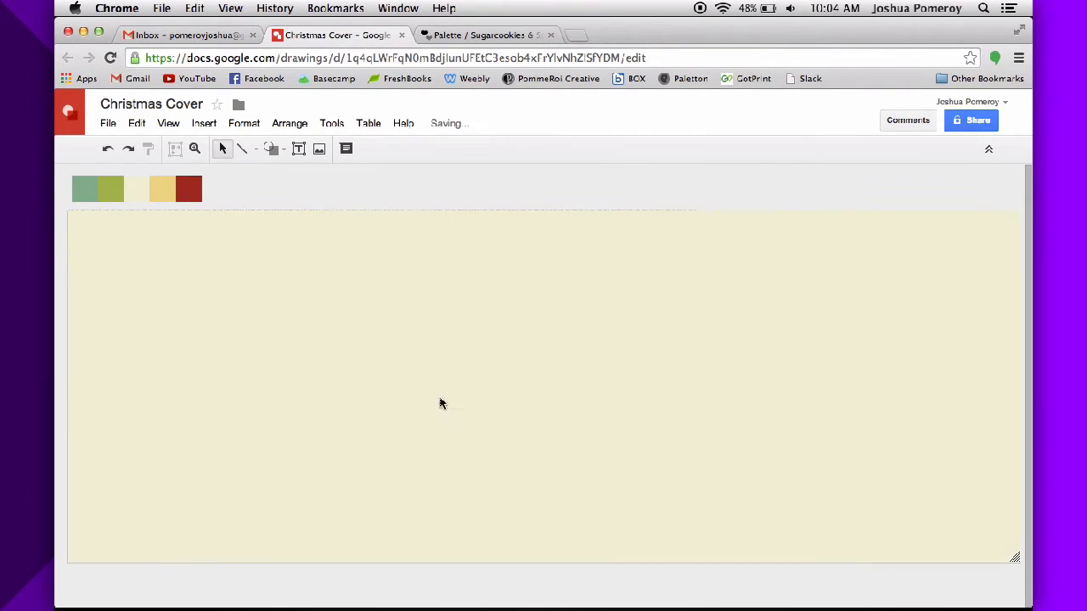
# Step: Draw a flowchart Delay shape on the page and rotate it so its rounded end points up
pyautogui.click(272, 151)
pyautogui.moveTo(295, 178)
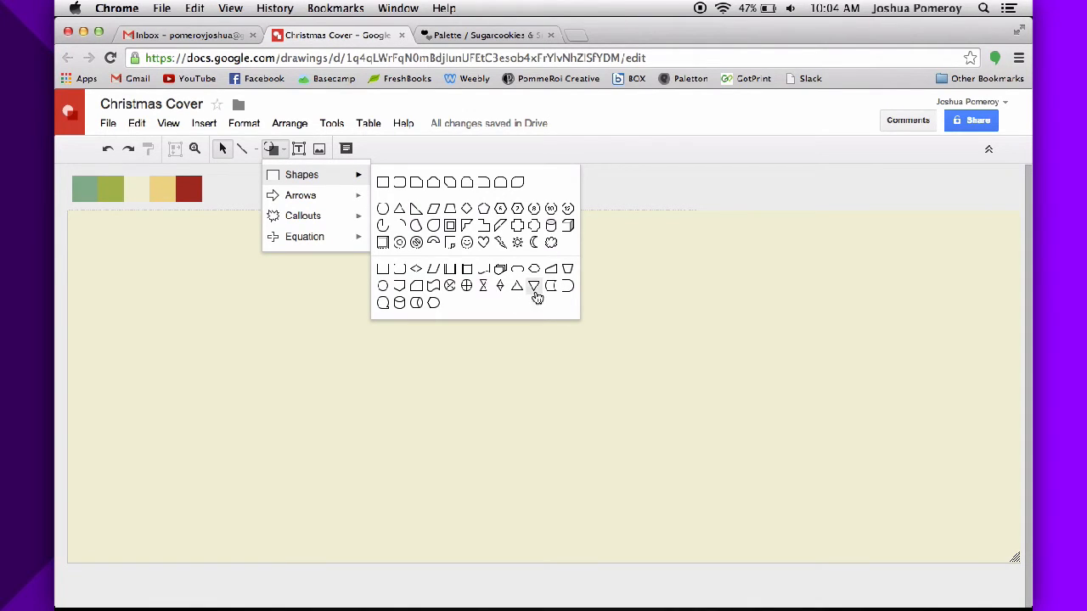
pyautogui.click(568, 286)
pyautogui.moveTo(204, 450)
pyautogui.mouseDown()
pyautogui.moveTo(644, 549)
pyautogui.moveTo(637, 563)
pyautogui.mouseUp()
pyautogui.moveTo(420, 435)
pyautogui.mouseDown()
pyautogui.moveTo(263, 447)
pyautogui.moveTo(267, 507)
pyautogui.mouseUp()
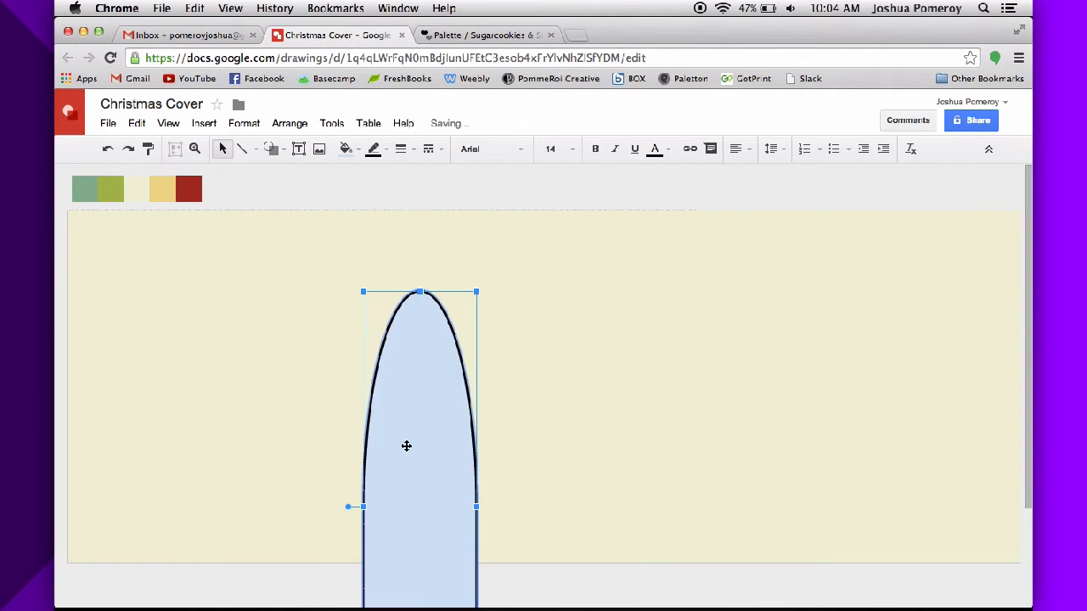
# Step: Resize the rounded shape into a wide dome resting on the page's bottom edge
pyautogui.scroll(-2, 406, 446)
pyautogui.moveTo(476, 380); pyautogui.dragTo(533, 476)
pyautogui.moveTo(633, 599); pyautogui.dragTo(594, 424)
pyautogui.scroll(2, 596, 418)
pyautogui.moveTo(363, 422); pyautogui.dragTo(71, 421)
pyautogui.moveTo(481, 361); pyautogui.dragTo(477, 375)
# Step: Align the dome and the swatch row with the page's left edge
pyautogui.moveTo(678, 449); pyautogui.dragTo(687, 449)
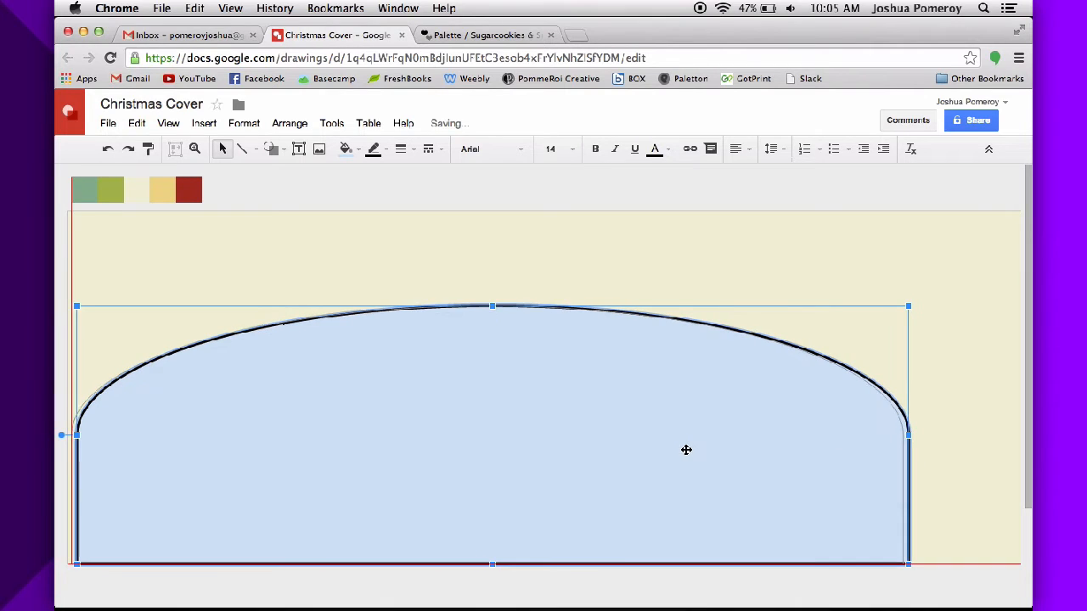
pyautogui.hotkey('ctrl', 'z')
pyautogui.click(164, 194)
pyautogui.moveTo(164, 195); pyautogui.dragTo(161, 194)
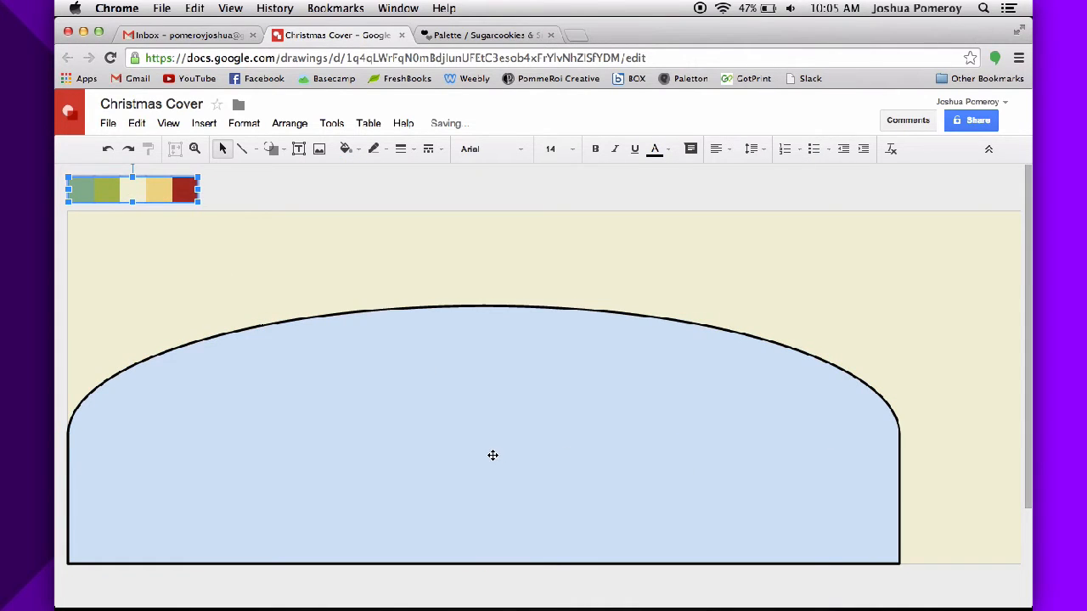
# Step: Stretch the dome to the page's right edge and lower its top to form a shallow hill
pyautogui.click(854, 458)
pyautogui.press('super+alt+minus')
pyautogui.moveTo(721, 412); pyautogui.dragTo(782, 415)
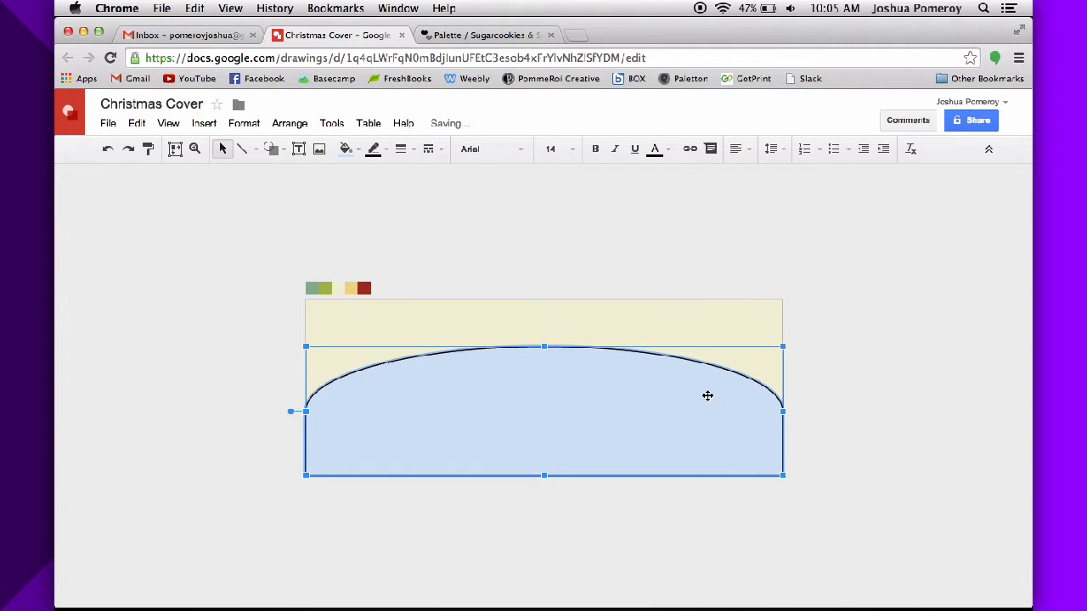
pyautogui.moveTo(545, 346); pyautogui.dragTo(550, 416)
pyautogui.click(651, 509)
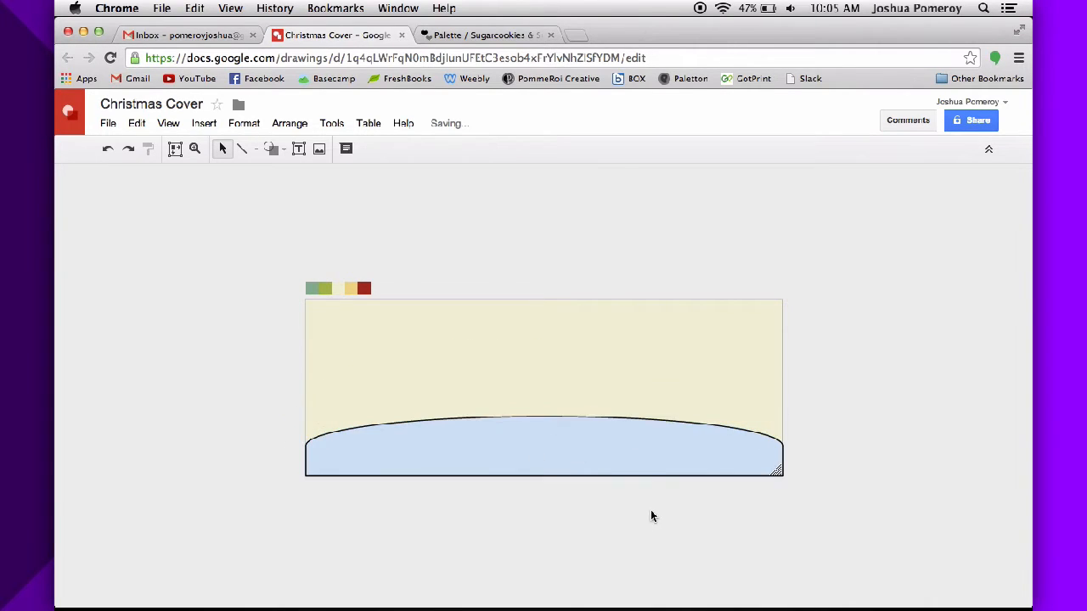
# Step: Make the hill's outline transparent and fill it with the custom olive green of the second swatch
pyautogui.click(621, 443)
pyautogui.click(381, 150)
pyautogui.click(390, 175)
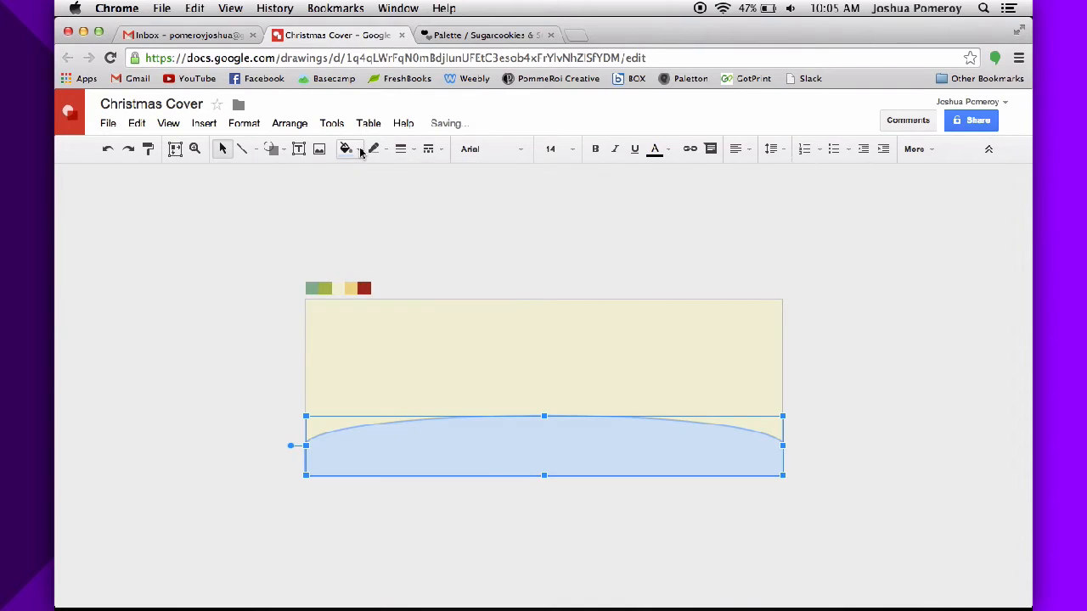
pyautogui.click(357, 151)
pyautogui.click(367, 341)
pyautogui.click(718, 572)
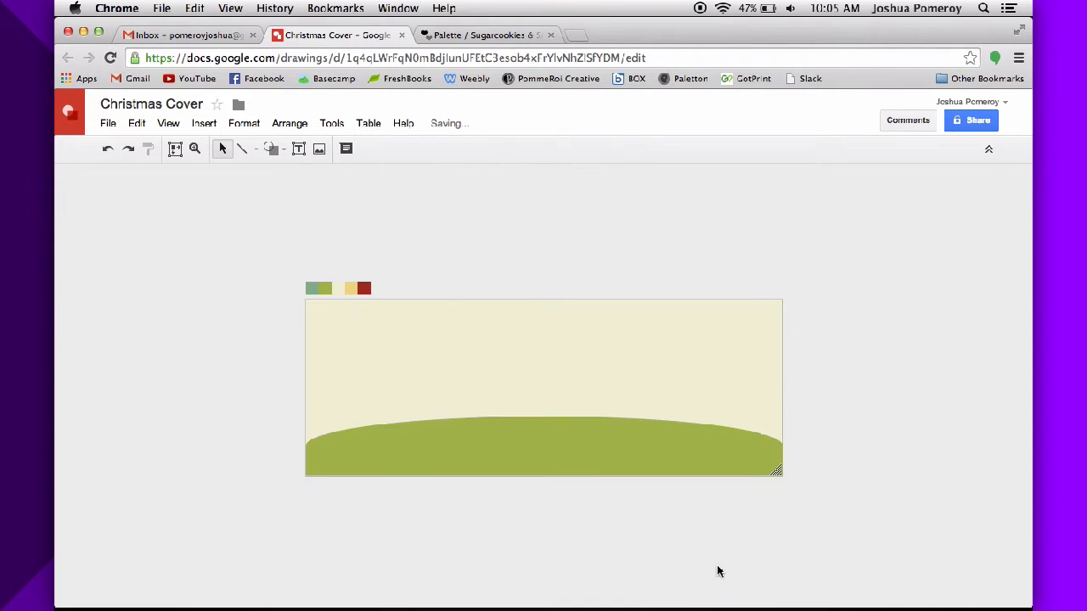
pyautogui.click(643, 450)
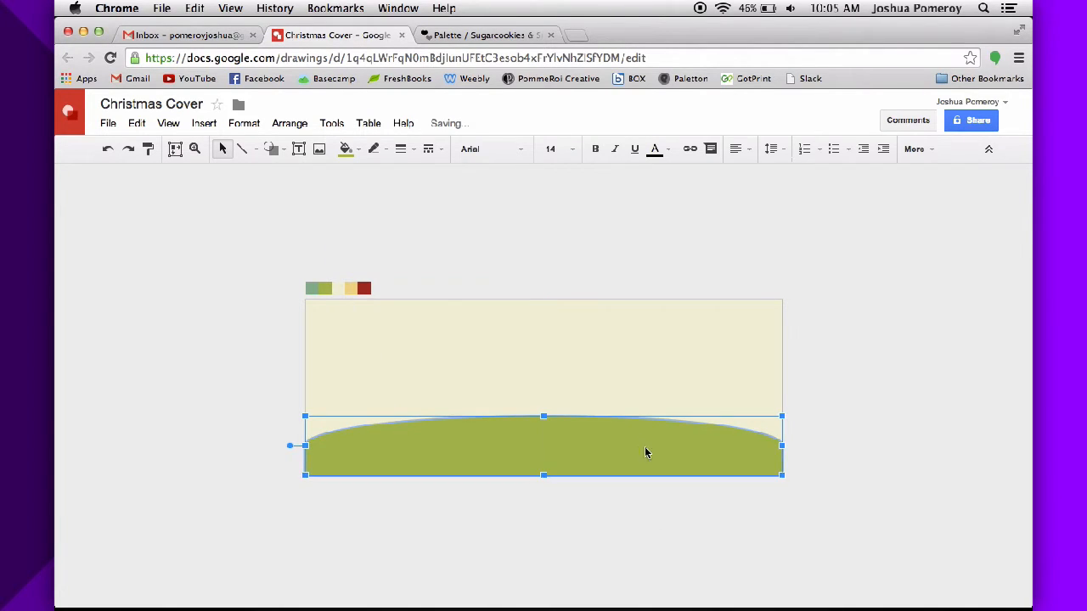
pyautogui.click(766, 528)
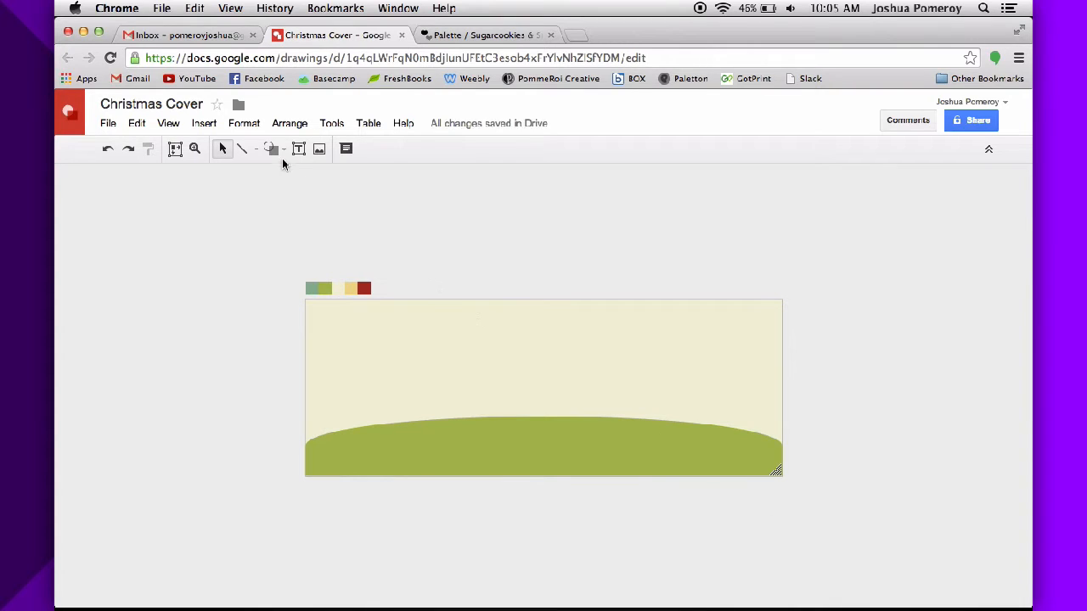
# Step: Draw a long, narrow banner shape above the page with the Polyline tool and square up its lower-left corner
pyautogui.click(248, 151)
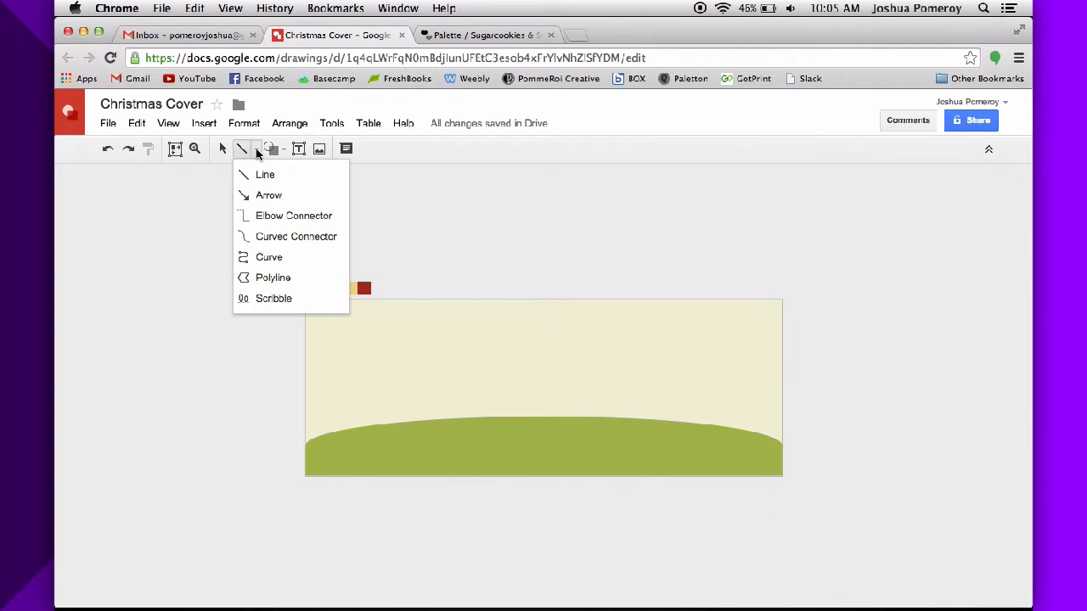
pyautogui.click(273, 279)
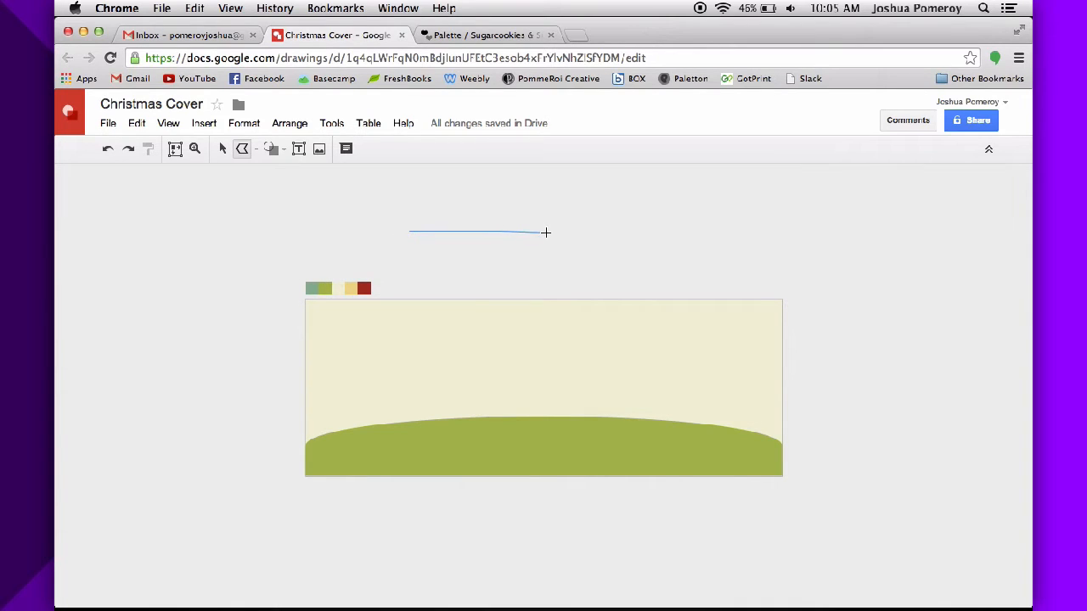
pyautogui.click(659, 233)
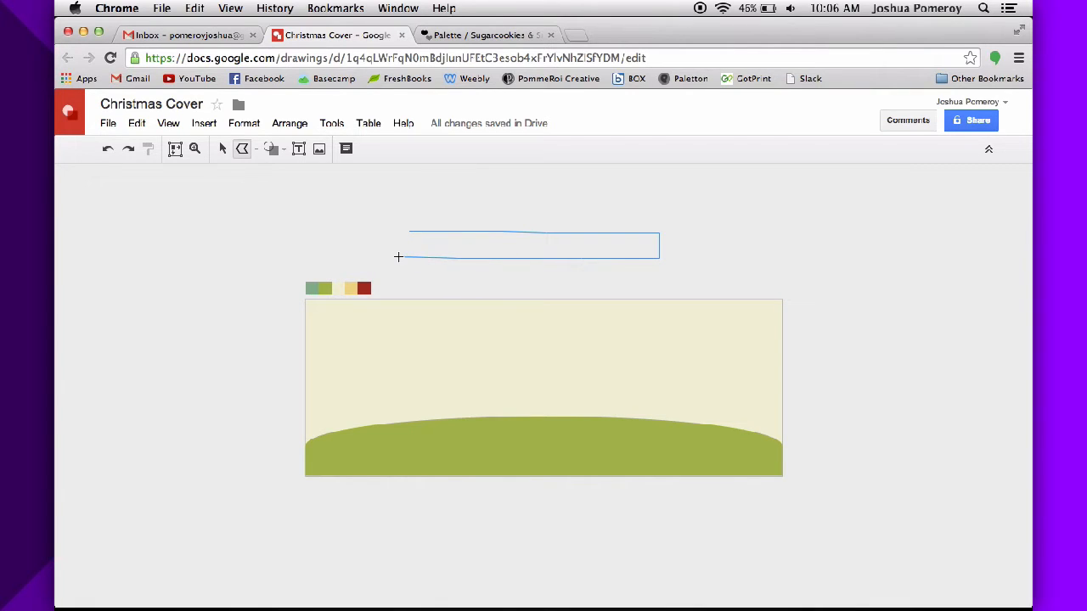
pyautogui.click(409, 230)
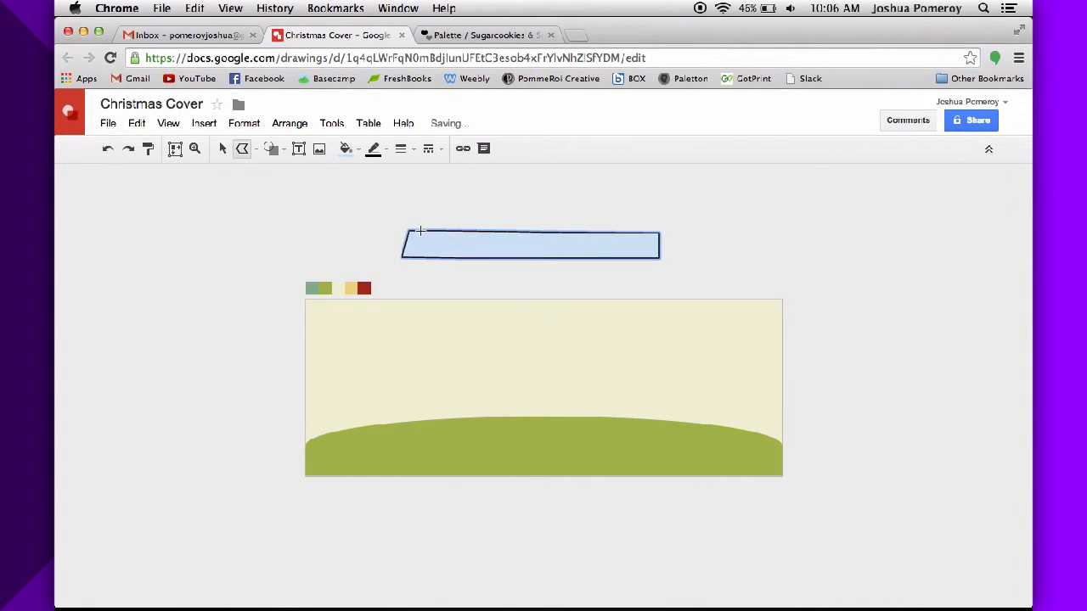
pyautogui.moveTo(406, 256); pyautogui.dragTo(409, 258)
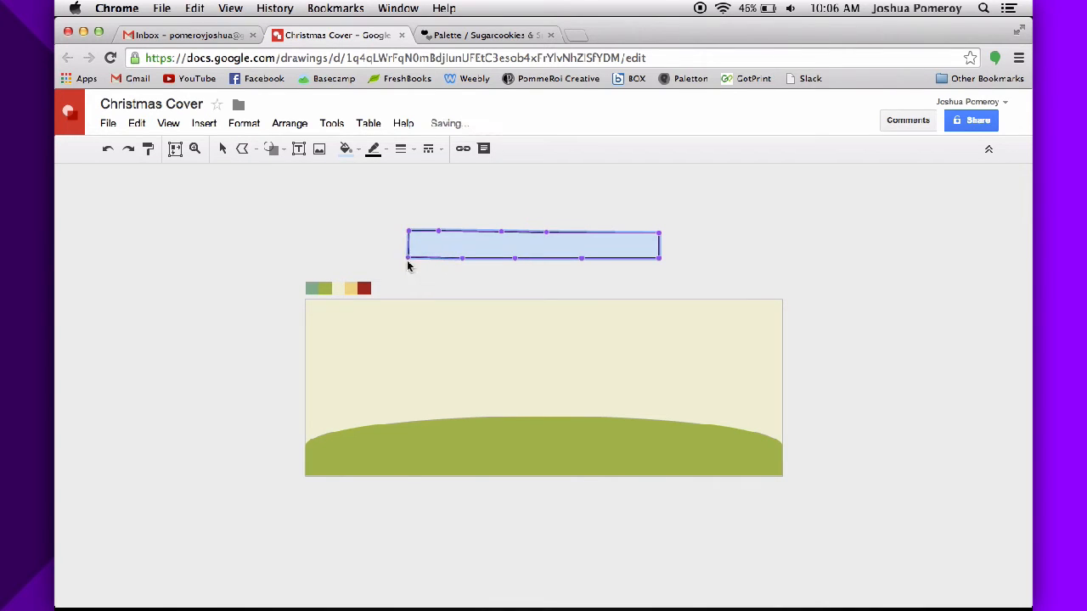
# Step: Make the banner's outline transparent and fill it with the custom dark red of the last swatch
pyautogui.click(374, 151)
pyautogui.click(357, 152)
pyautogui.click(409, 342)
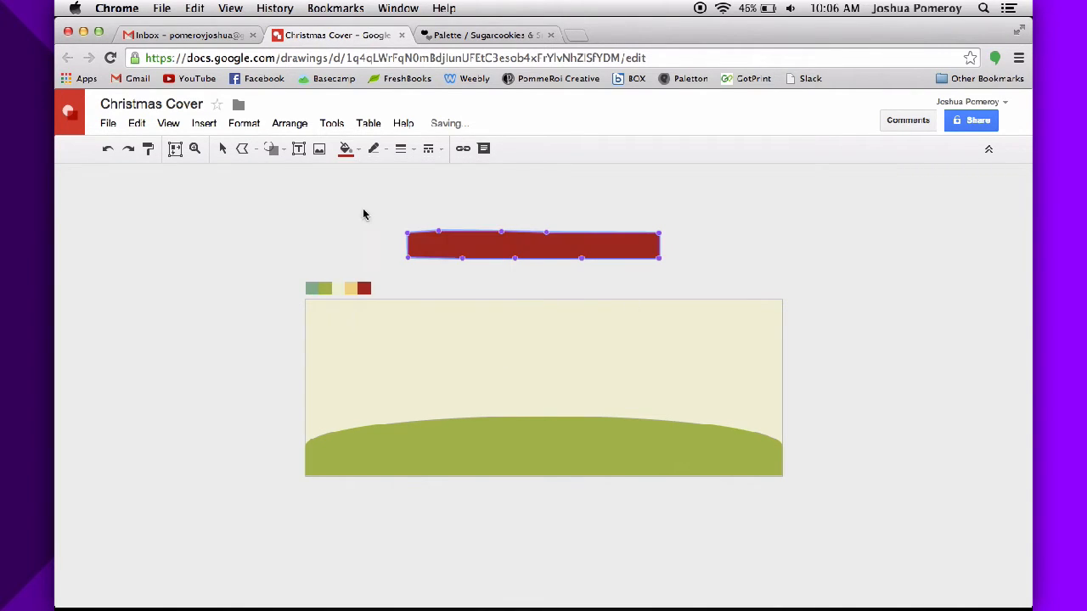
# Step: Draw a notched ribbon tail with a folded strip at the banner's right end using the Polyline tool
pyautogui.click(242, 149)
pyautogui.press('super+alt+plus')
pyautogui.press('super+alt+plus')
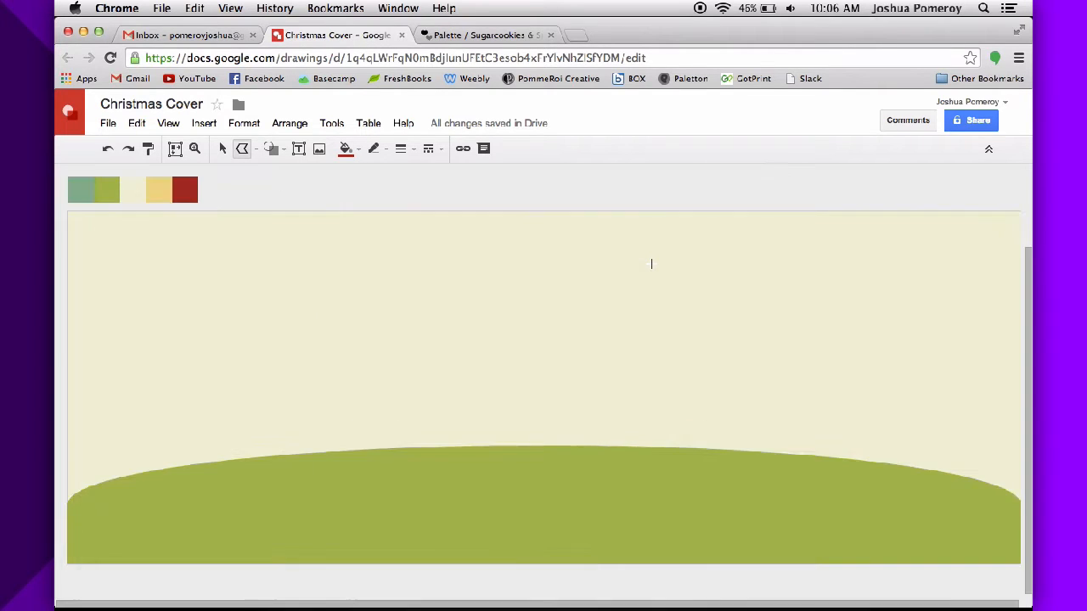
pyautogui.scroll(5, 684, 266)
pyautogui.hscroll(5, 637, 280)
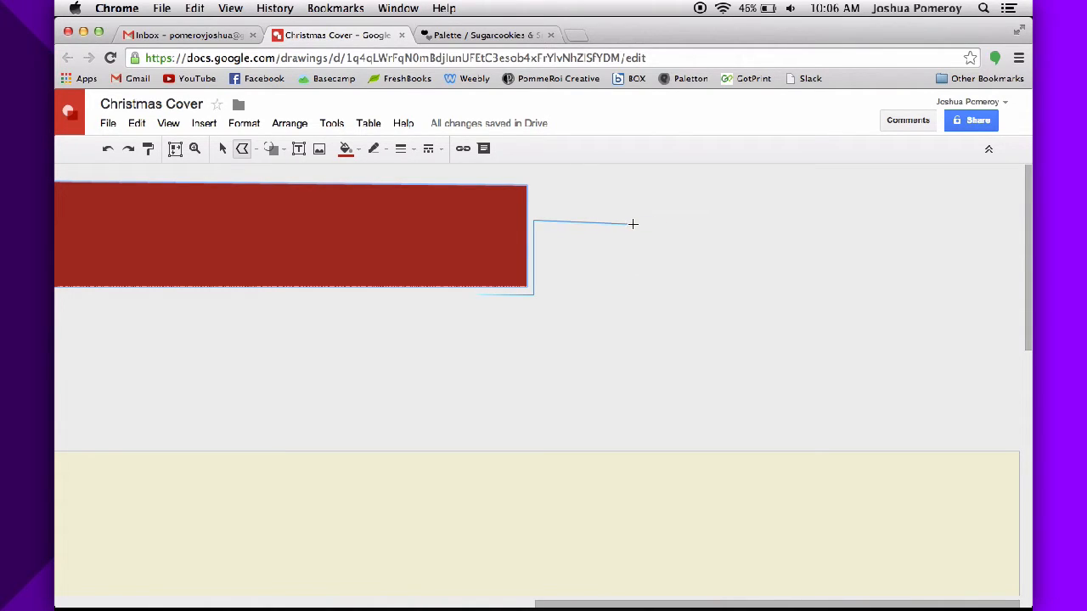
pyautogui.click(631, 268)
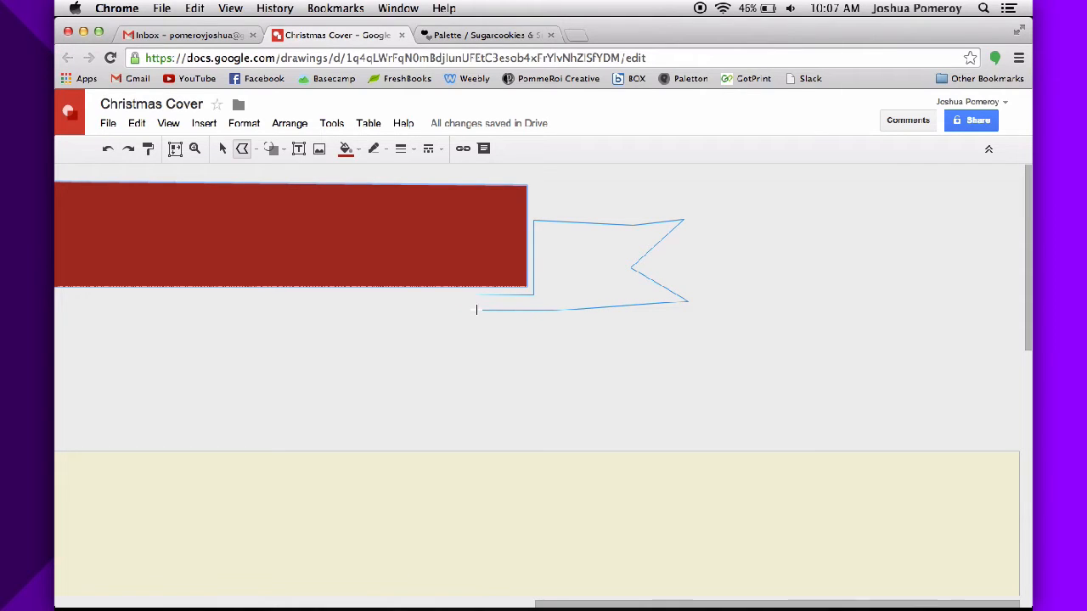
pyautogui.click(472, 310)
pyautogui.doubleClick(475, 296)
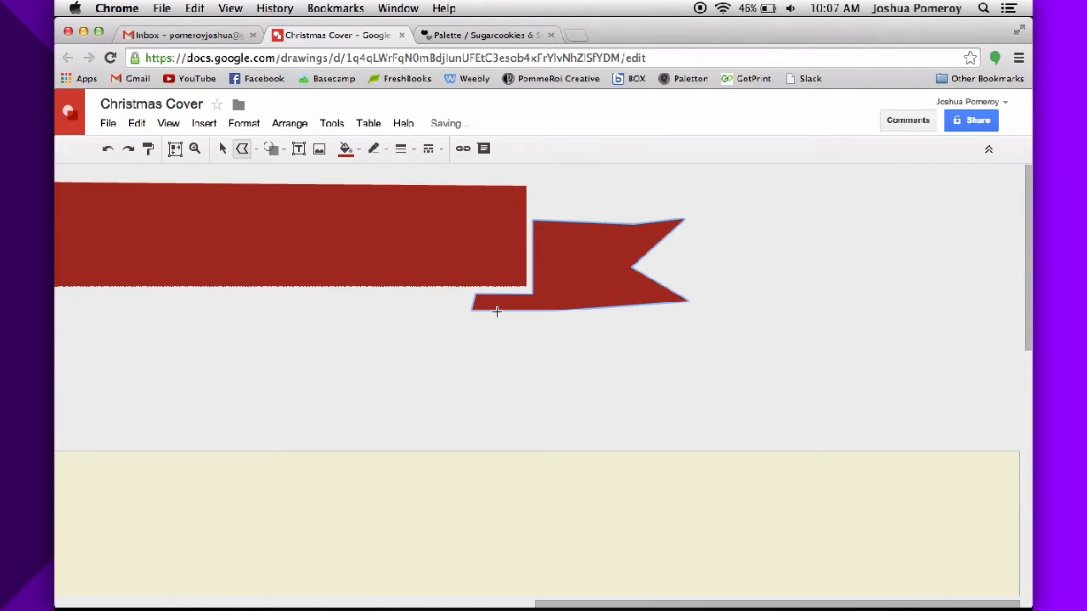
# Step: Adjust the ribbon tail's points to straighten the folded strip's end and lower the tail's upper-left corner
pyautogui.click(222, 150)
pyautogui.doubleClick(506, 304)
pyautogui.moveTo(476, 296); pyautogui.dragTo(473, 297)
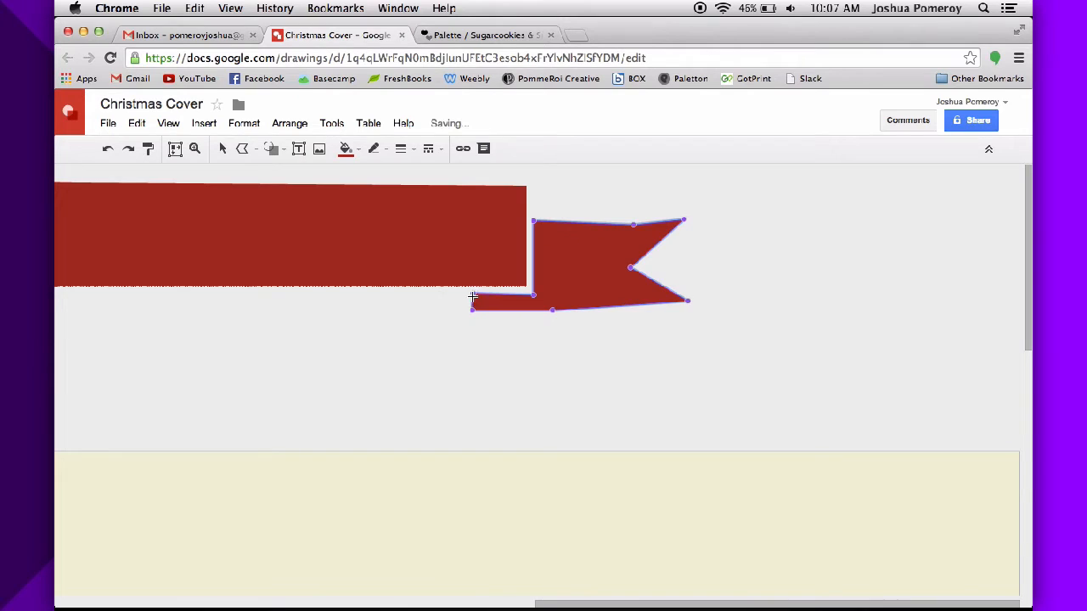
pyautogui.click(612, 363)
pyautogui.click(761, 332)
pyautogui.doubleClick(659, 299)
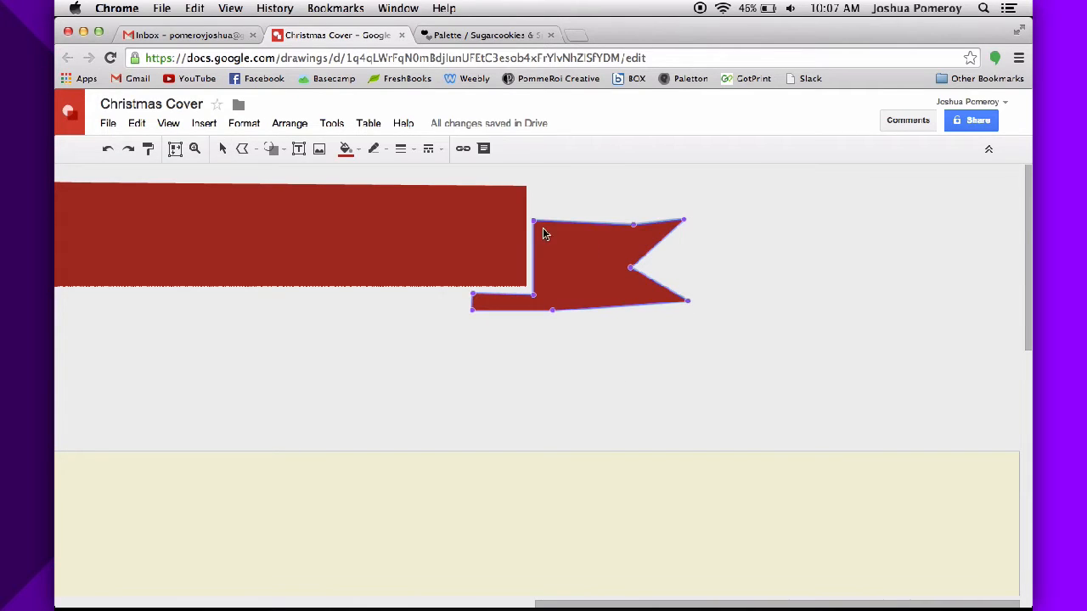
pyautogui.moveTo(533, 228); pyautogui.dragTo(534, 228)
pyautogui.click(740, 336)
pyautogui.click(769, 350)
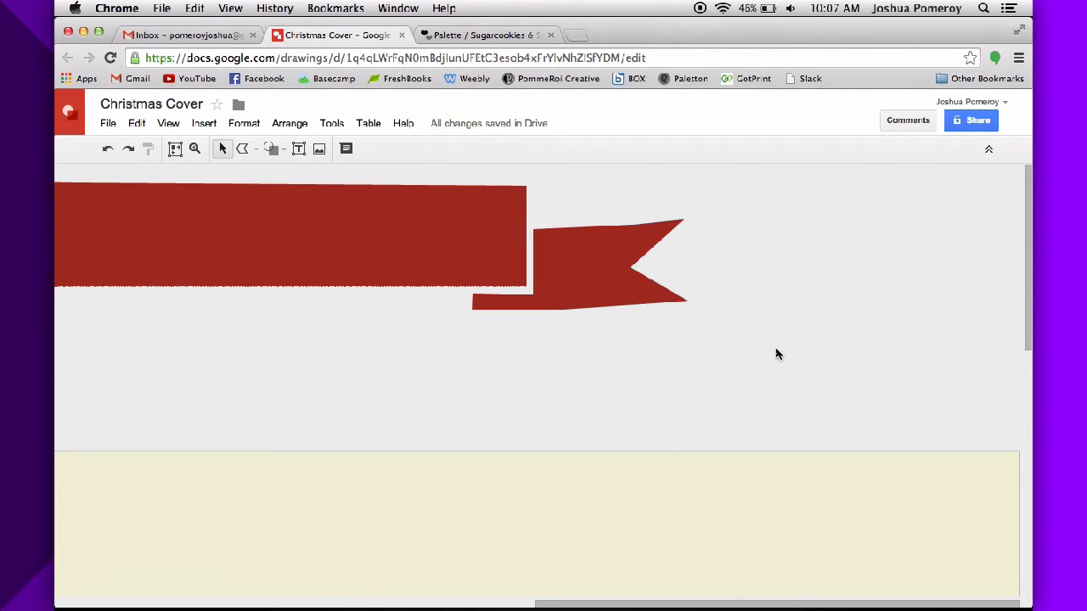
# Step: Duplicate the ribbon tail, flip the copy horizontally, and fit it against the banner's left end
pyautogui.click(596, 276)
pyautogui.moveTo(595, 276); pyautogui.dragTo(284, 278)
pyautogui.click(290, 123)
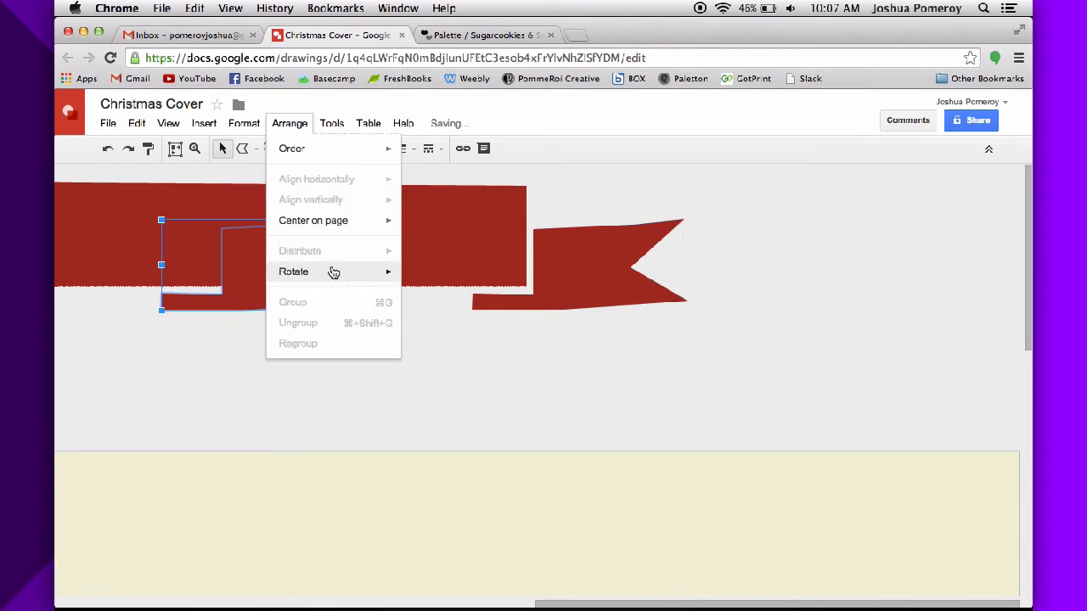
pyautogui.moveTo(331, 272)
pyautogui.click(454, 325)
pyautogui.hscroll(-10, 617, 313)
pyautogui.moveTo(961, 281); pyautogui.dragTo(161, 281)
pyautogui.press('super+alt+minus')
pyautogui.hscroll(1, 371, 337)
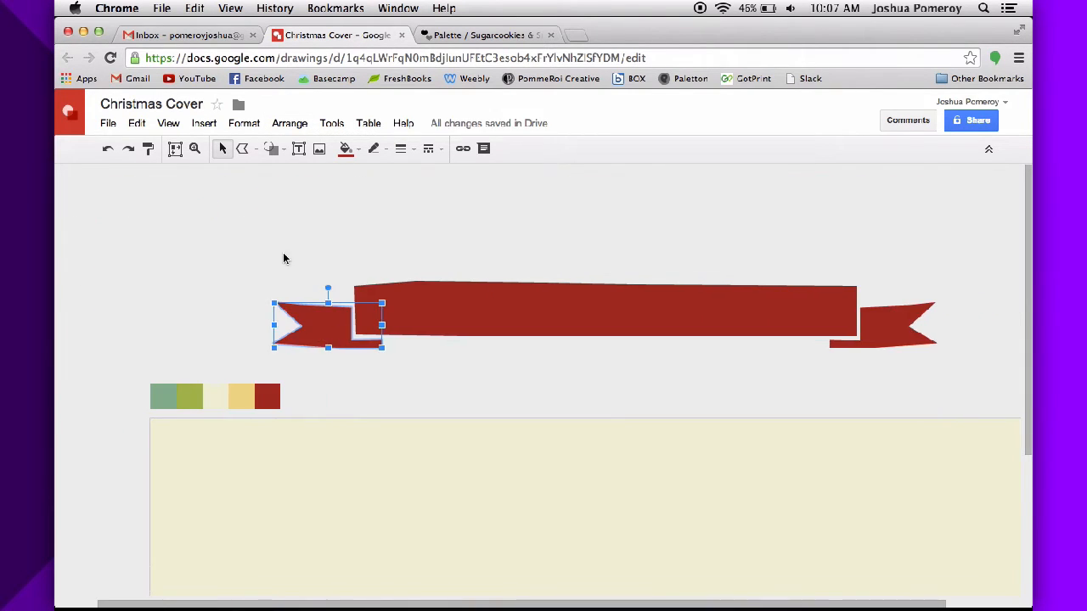
# Step: Move the banner and both ribbon tails together onto the page, centered in the upper area above the hill
pyautogui.moveTo(284, 254); pyautogui.dragTo(938, 356)
pyautogui.hscroll(2, 470, 313)
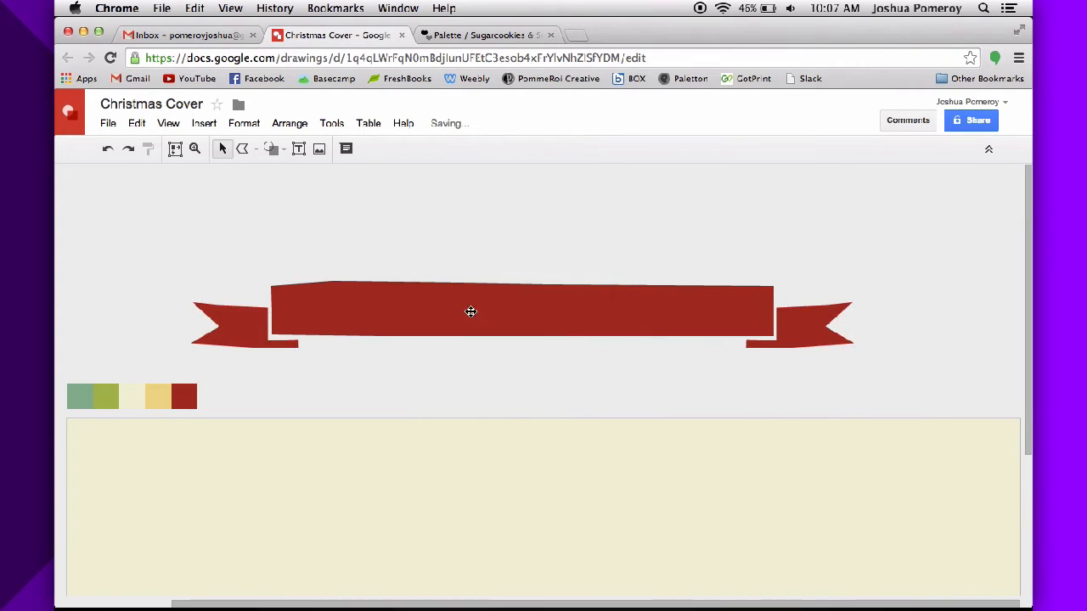
pyautogui.moveTo(506, 317); pyautogui.dragTo(529, 502)
pyautogui.scroll(-5, 512, 406)
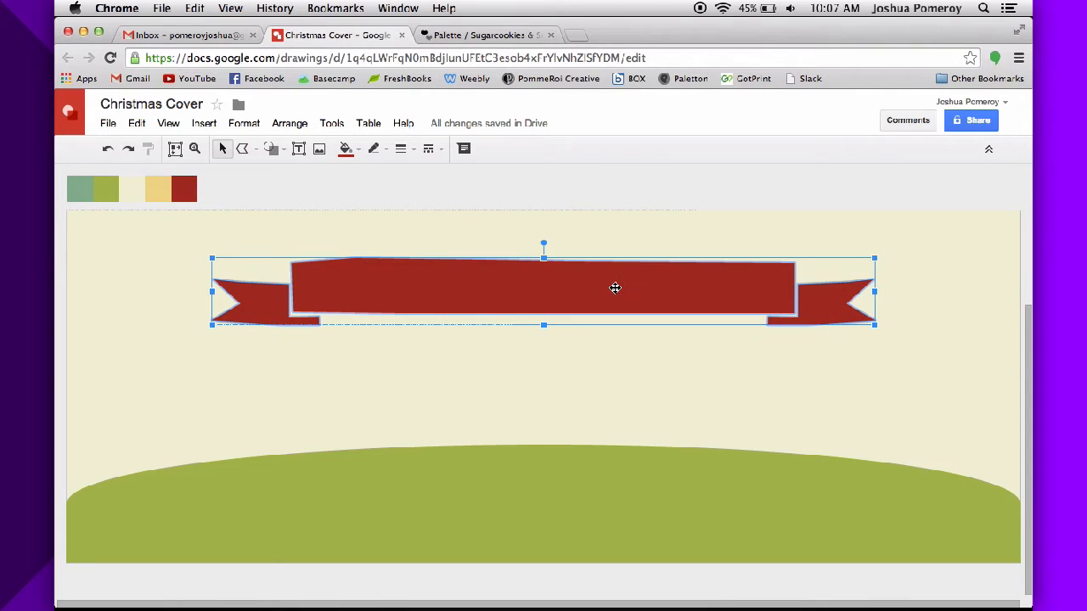
# Step: Insert word art reading "Merry Christmas"
pyautogui.click(615, 288)
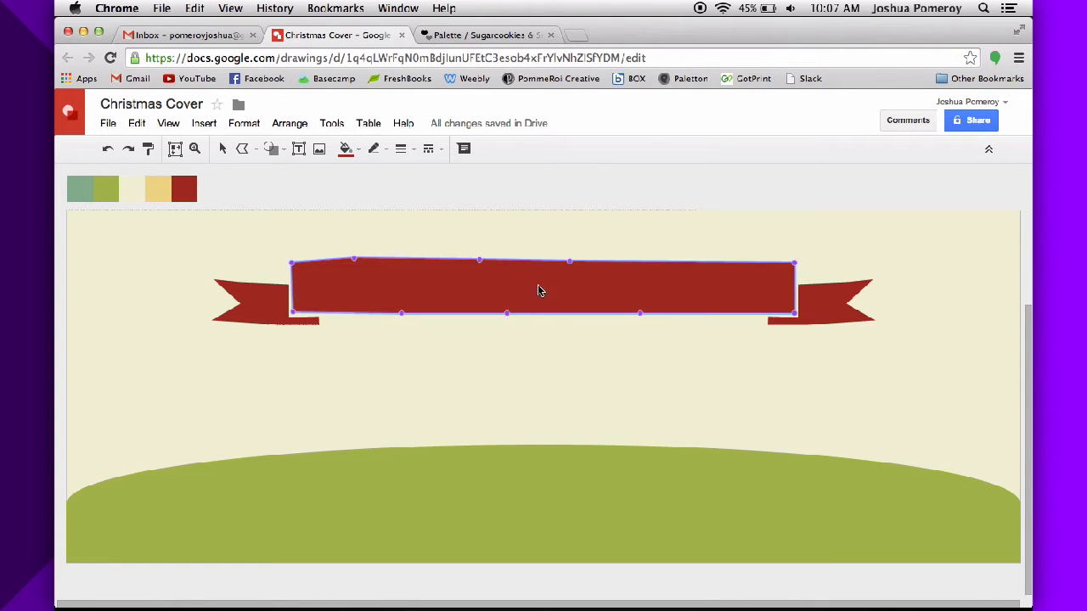
pyautogui.click(204, 124)
pyautogui.click(222, 211)
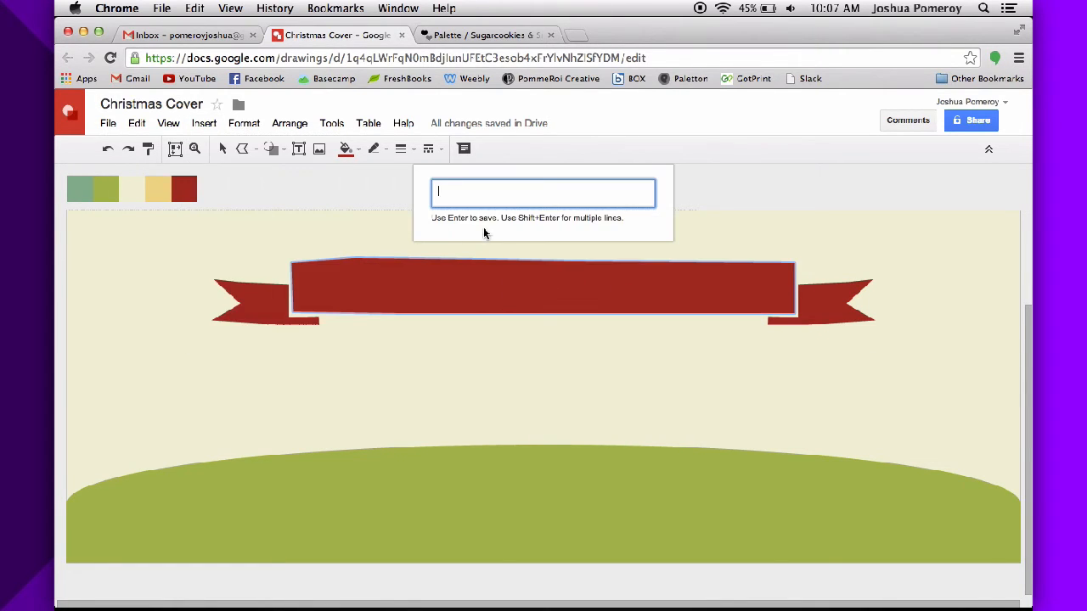
pyautogui.write('Merry Christmas')
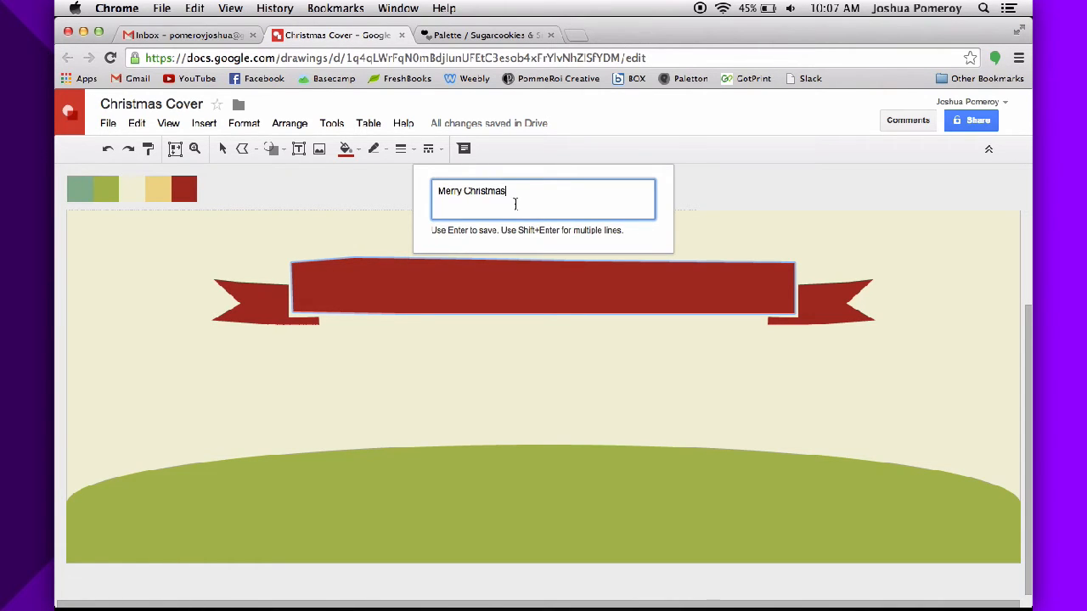
pyautogui.press('Return')
# Step: Give the word art a transparent outline, the custom cream fill of the third swatch, and the Ribeye Marrow font
pyautogui.click(386, 149)
pyautogui.click(394, 178)
pyautogui.click(358, 150)
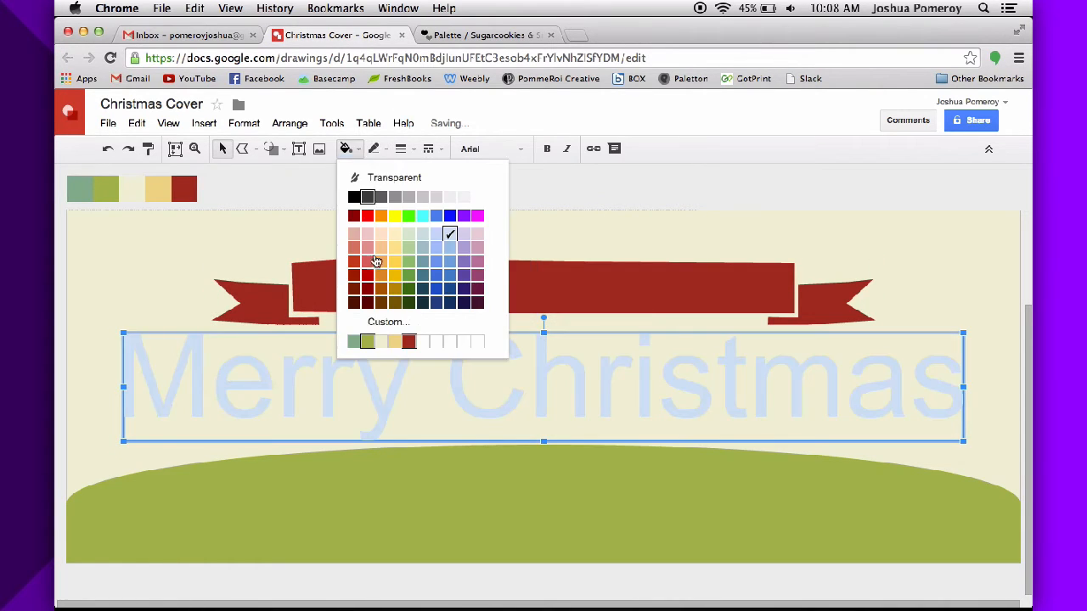
pyautogui.click(381, 343)
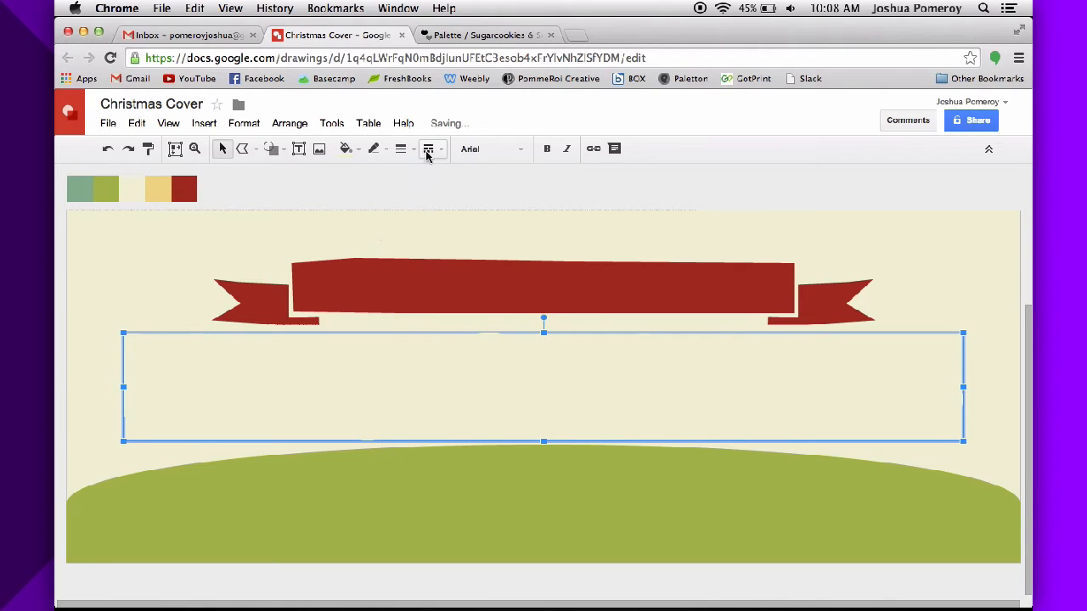
pyautogui.click(522, 150)
pyautogui.click(518, 176)
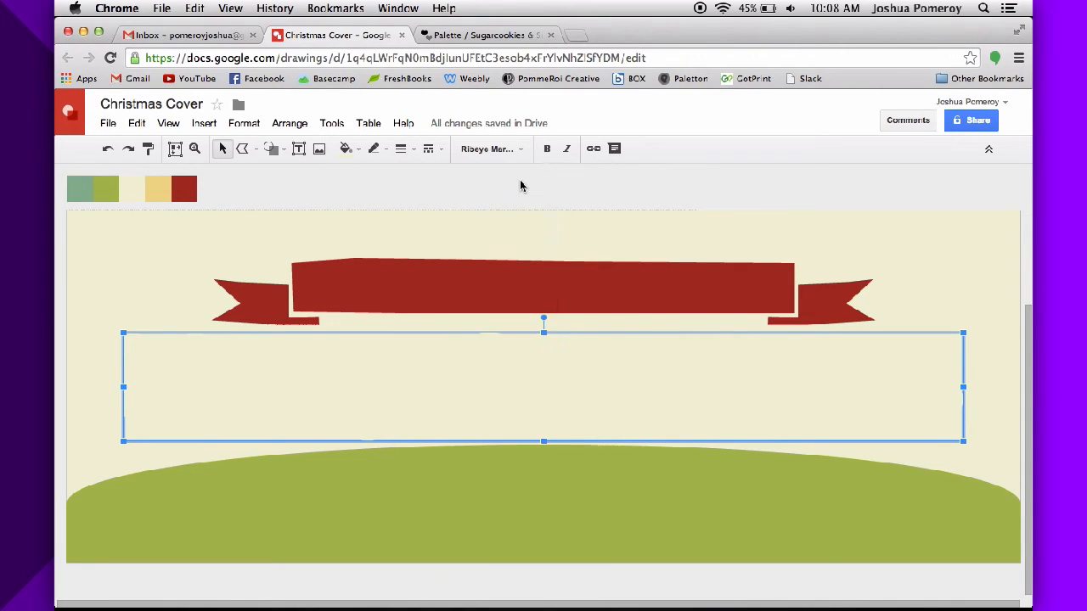
# Step: Shrink the "Merry Christmas" word art and center it on the red banner
pyautogui.moveTo(487, 313); pyautogui.dragTo(399, 280)
pyautogui.moveTo(864, 316); pyautogui.dragTo(749, 305)
pyautogui.moveTo(285, 253); pyautogui.dragTo(327, 258)
pyautogui.moveTo(591, 287); pyautogui.dragTo(591, 292)
pyautogui.moveTo(748, 310); pyautogui.dragTo(739, 309)
pyautogui.moveTo(326, 264); pyautogui.dragTo(349, 283)
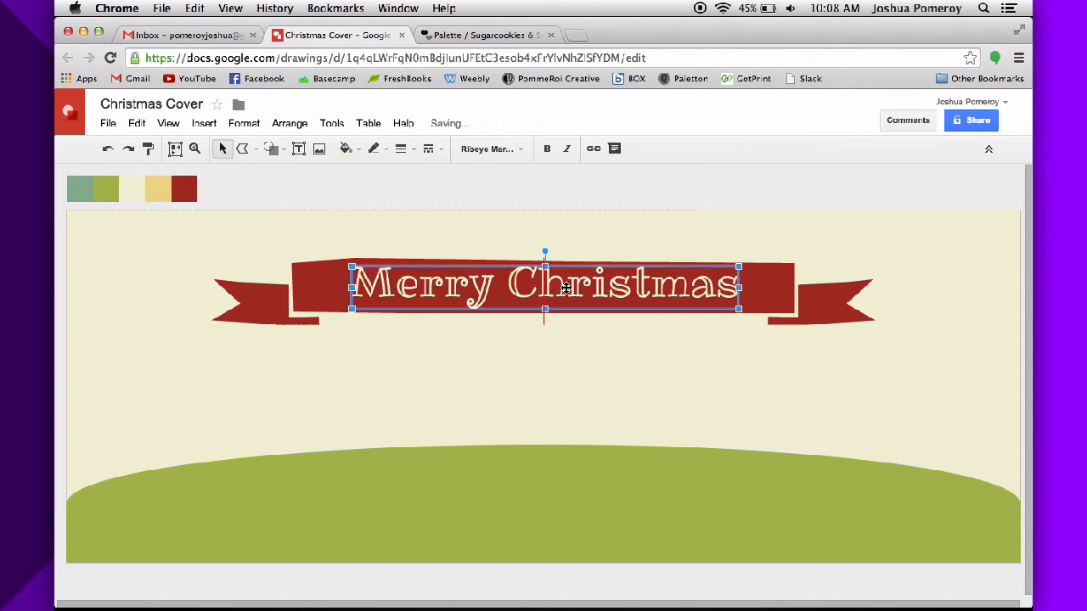
pyautogui.moveTo(566, 287); pyautogui.dragTo(566, 287)
pyautogui.click(594, 197)
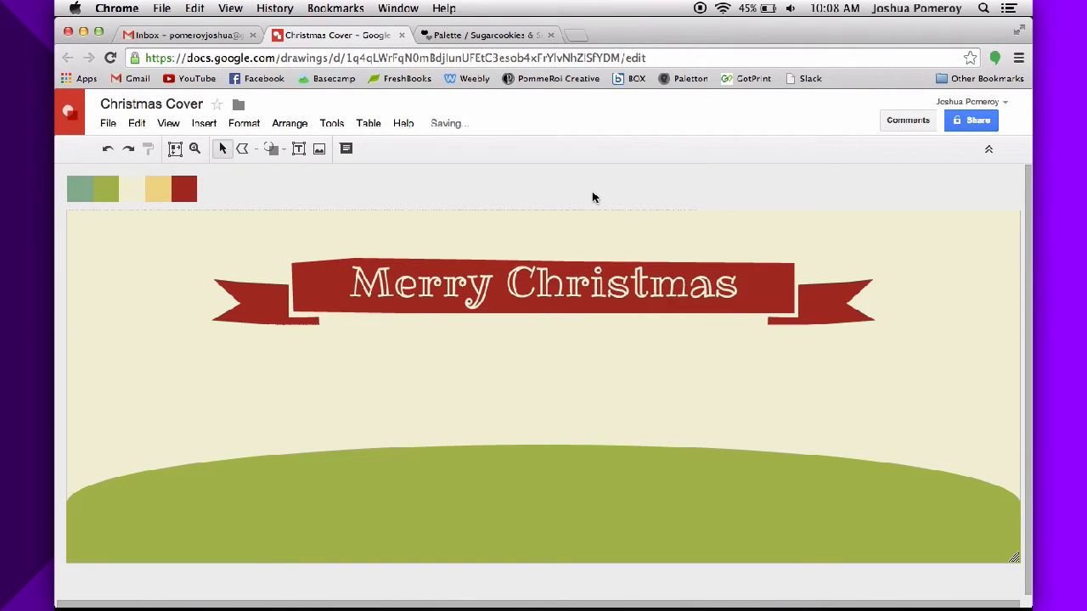
# Step: Try to tilt the "Merry Christmas" word art slightly to follow the banner
pyautogui.click(606, 287)
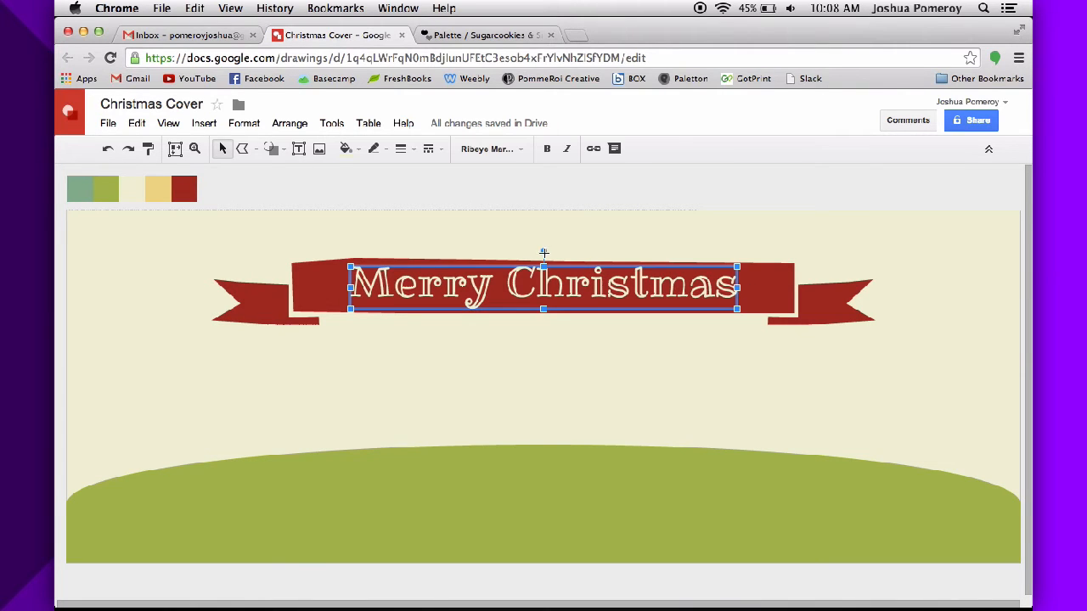
pyautogui.moveTo(544, 251); pyautogui.dragTo(546, 250)
pyautogui.scroll(5, 548, 255)
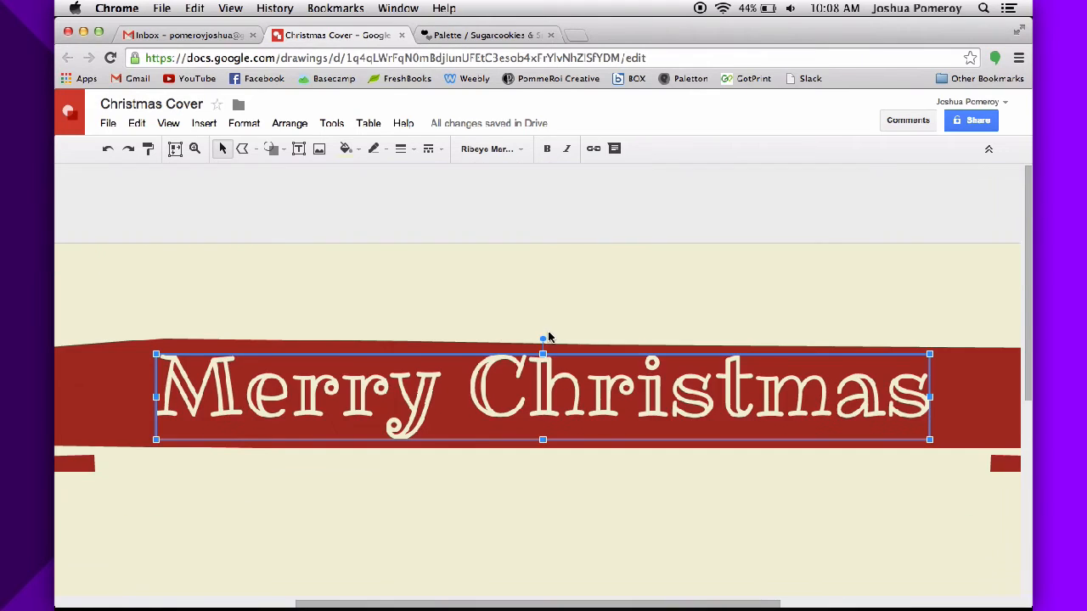
pyautogui.moveTo(541, 306); pyautogui.dragTo(543, 309)
pyautogui.scroll(-5, 542, 314)
pyautogui.click(547, 275)
pyautogui.click(540, 411)
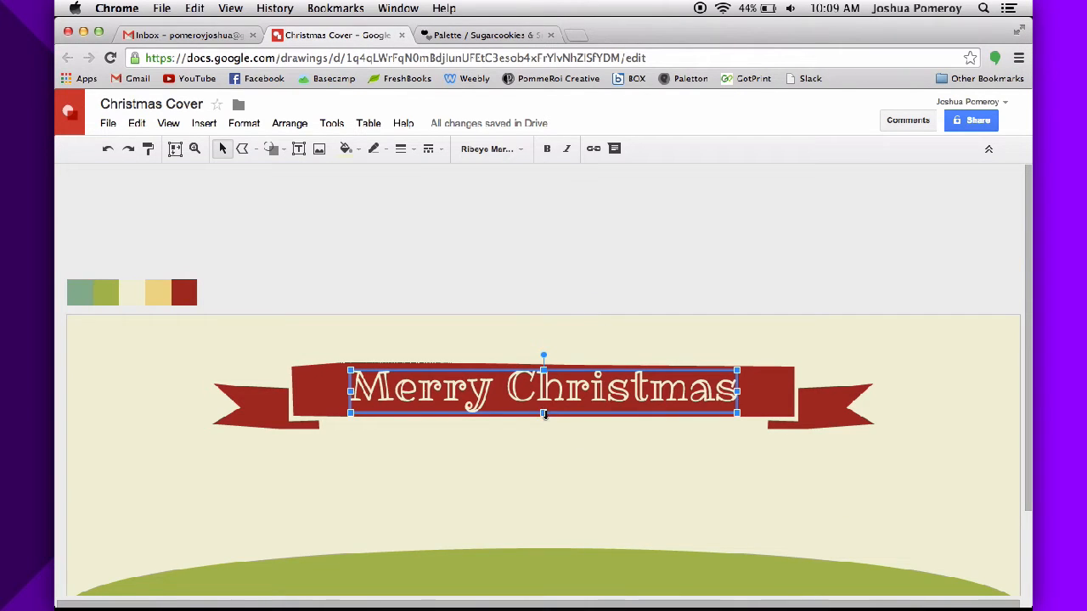
# Step: Scale the "Merry Christmas" word art down slightly to leave more room inside the banner's edges
pyautogui.moveTo(350, 414); pyautogui.dragTo(362, 412)
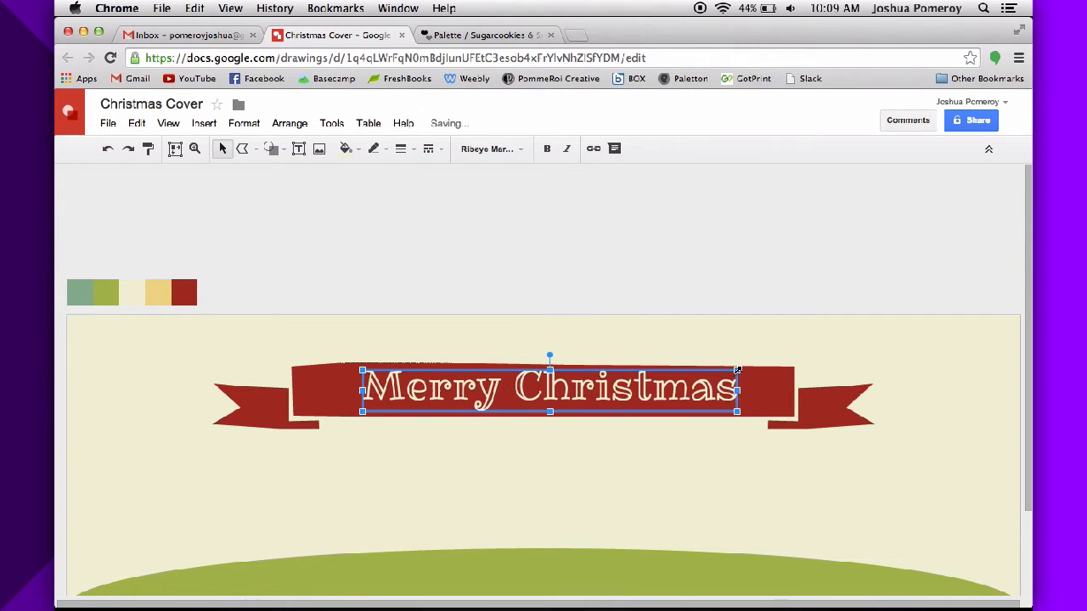
pyautogui.moveTo(735, 372); pyautogui.dragTo(731, 374)
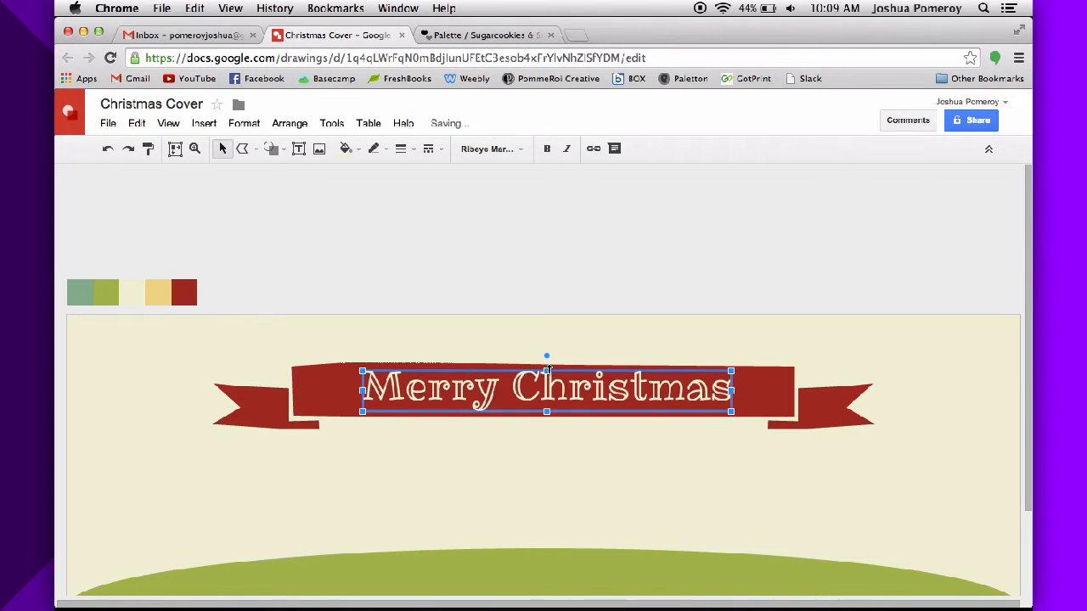
pyautogui.click(554, 285)
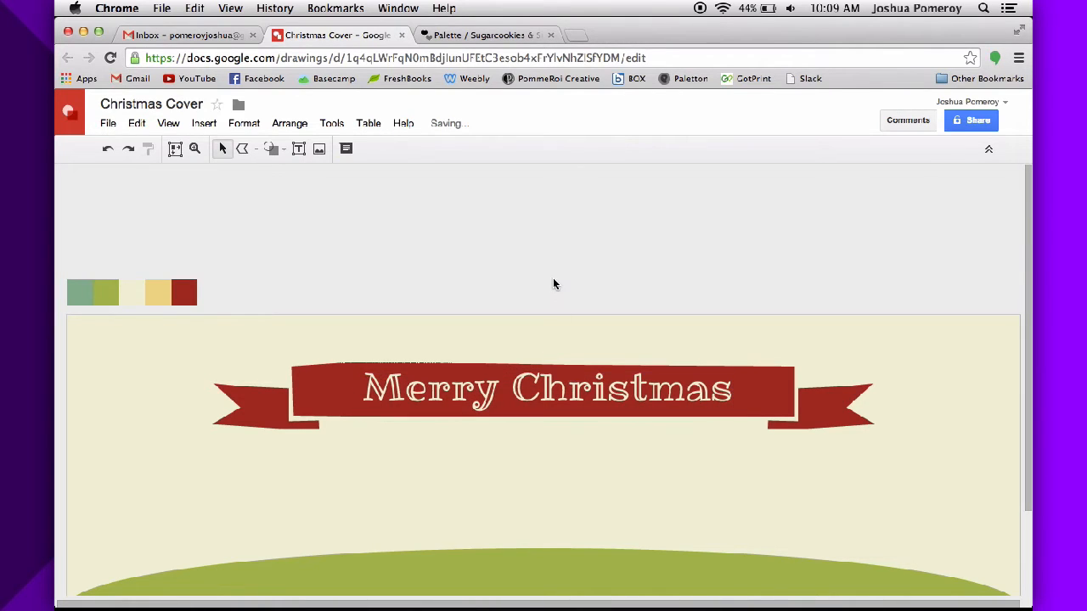
# Step: Change the page background to the custom golden yellow of the fourth swatch
pyautogui.scroll(-3, 548, 288)
pyautogui.scroll(2, 560, 310)
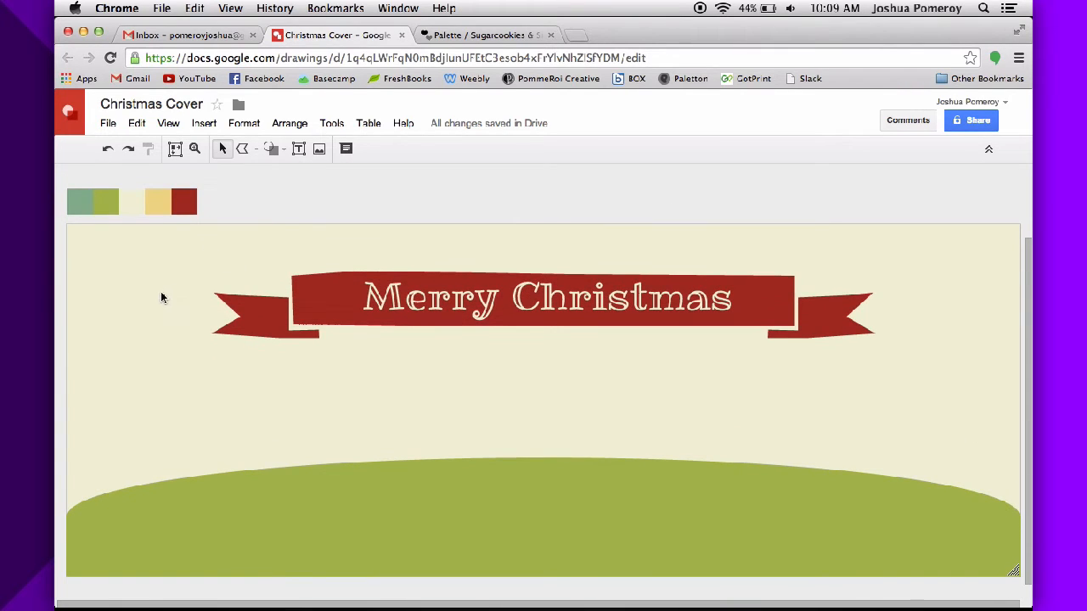
pyautogui.rightClick(112, 321)
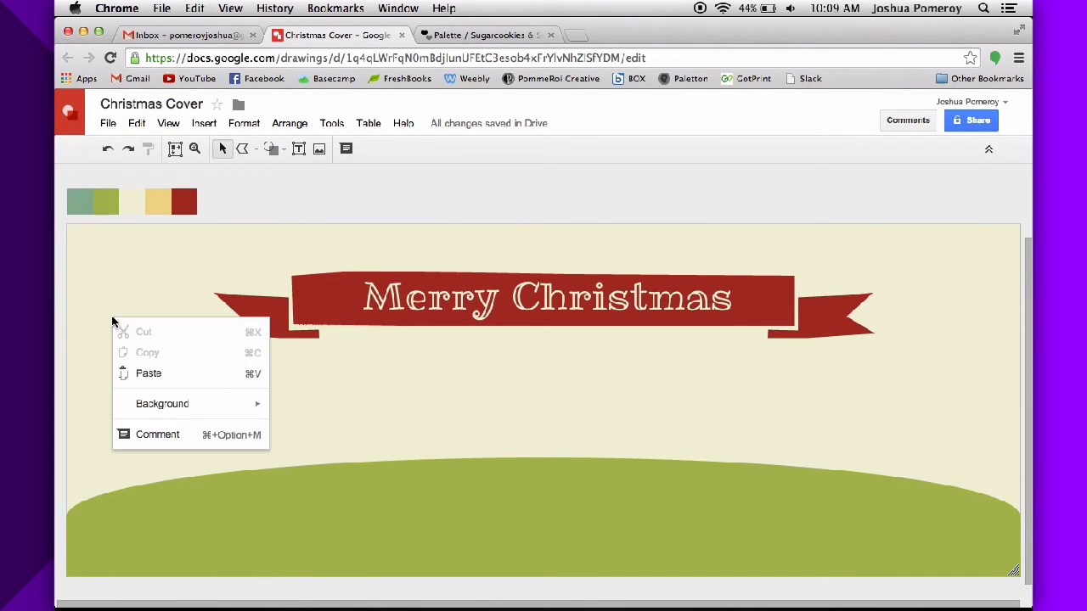
pyautogui.moveTo(175, 405)
pyautogui.click(331, 579)
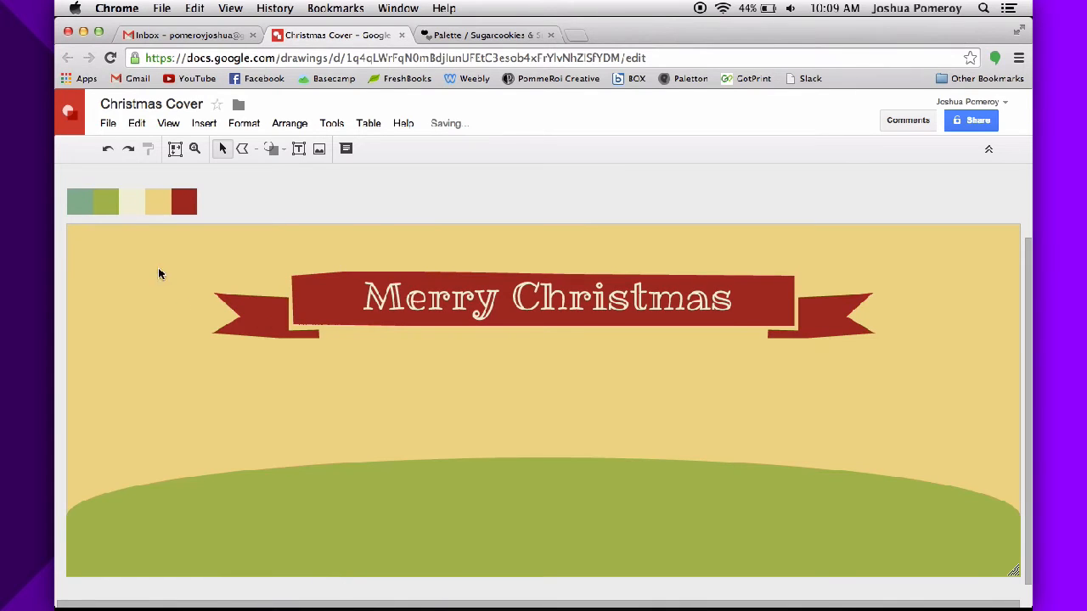
# Step: Draw a small circle near the page's upper-left corner and fill it with the custom cream swatch, without an outline
pyautogui.click(271, 149)
pyautogui.moveTo(289, 181)
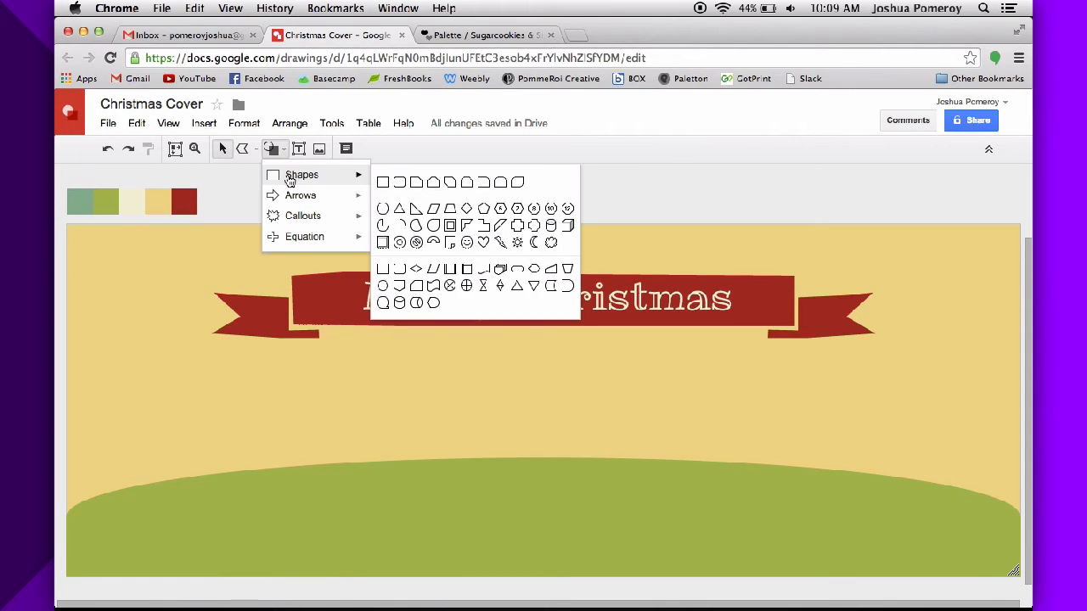
pyautogui.click(134, 277)
pyautogui.click(345, 149)
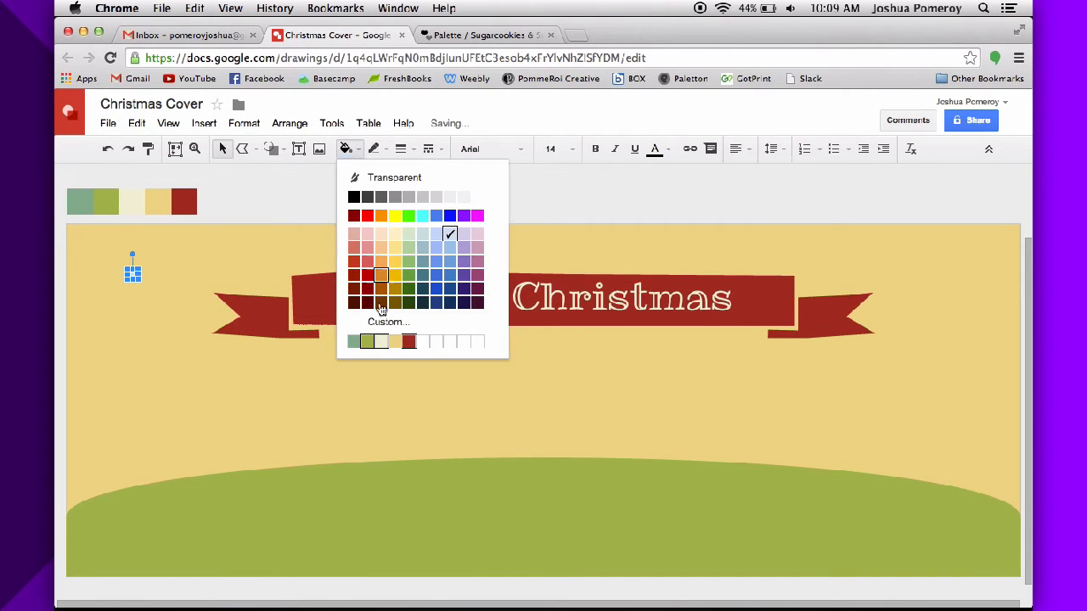
pyautogui.click(380, 304)
pyautogui.press('super+alt+equal')
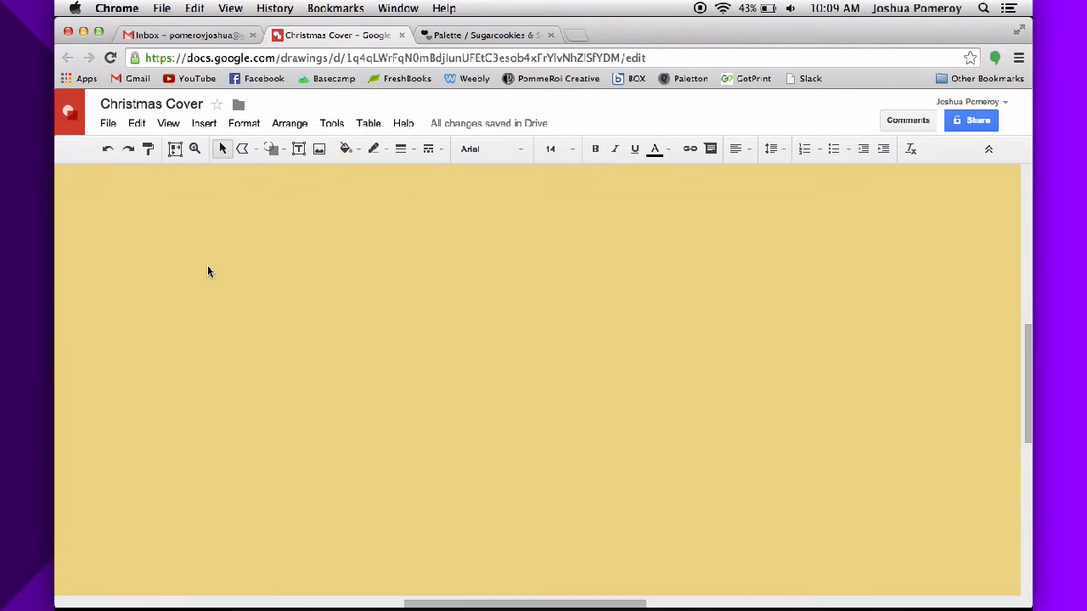
# Step: Duplicate the cream circle repeatedly in varied sizes and scatter the copies as snowflakes over the page's upper-left area
pyautogui.moveTo(337, 458); pyautogui.dragTo(453, 422)
pyautogui.moveTo(381, 396); pyautogui.dragTo(525, 454)
pyautogui.click(451, 421)
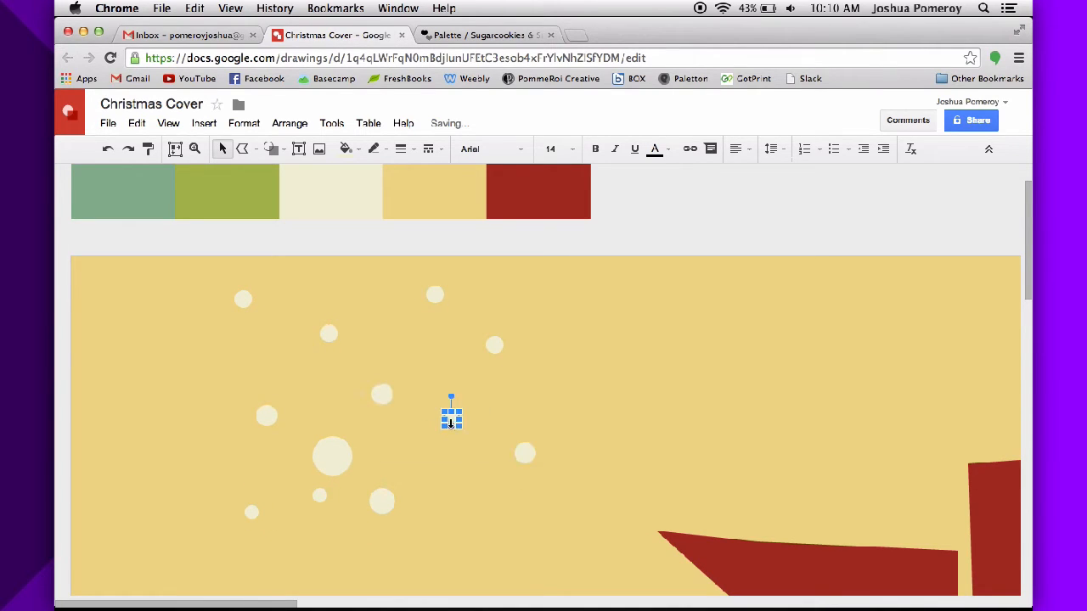
pyautogui.moveTo(451, 420)
pyautogui.mouseDown()
pyautogui.moveTo(431, 350)
pyautogui.moveTo(470, 414)
pyautogui.mouseUp()
pyautogui.moveTo(320, 496); pyautogui.dragTo(400, 522)
pyautogui.click(252, 515)
pyautogui.moveTo(339, 572); pyautogui.dragTo(339, 571)
pyautogui.moveTo(252, 512); pyautogui.dragTo(136, 349)
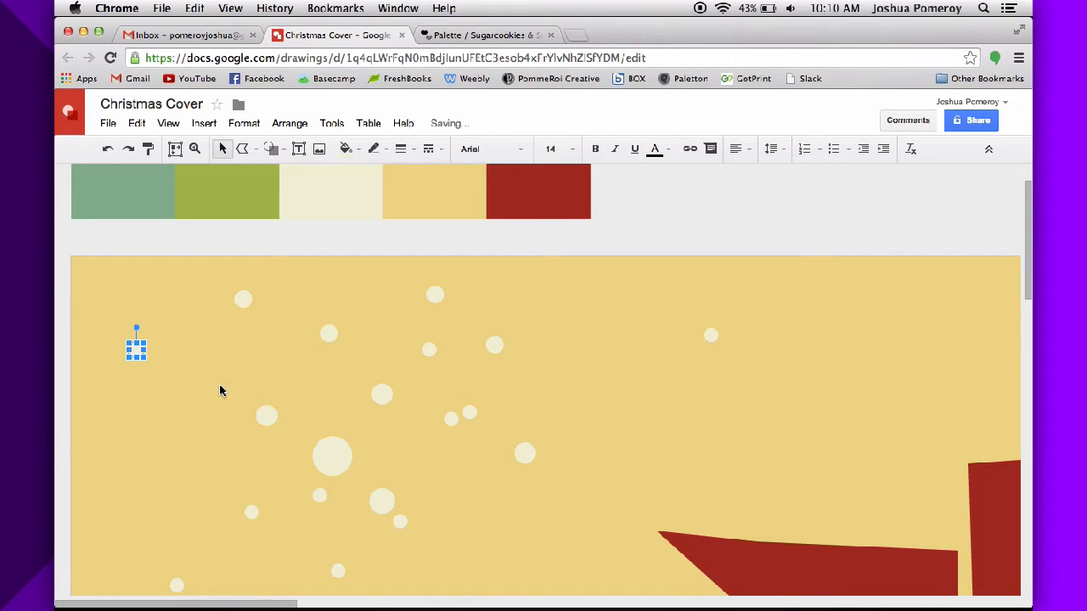
# Step: Group all the snow dots and move the group flush into the page's upper-left corner
pyautogui.press('super+alt+minus')
pyautogui.moveTo(281, 333); pyautogui.dragTo(663, 490)
pyautogui.hscroll(5, 246, 437)
pyautogui.scroll(-1, 247, 436)
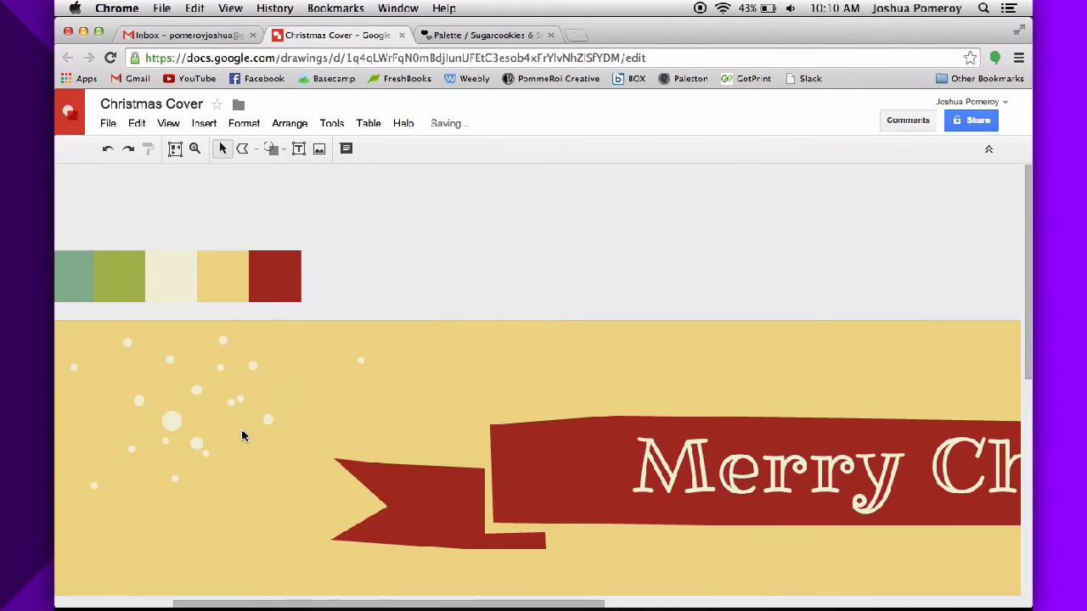
pyautogui.moveTo(174, 384); pyautogui.dragTo(151, 369)
pyautogui.hscroll(-6, 340, 373)
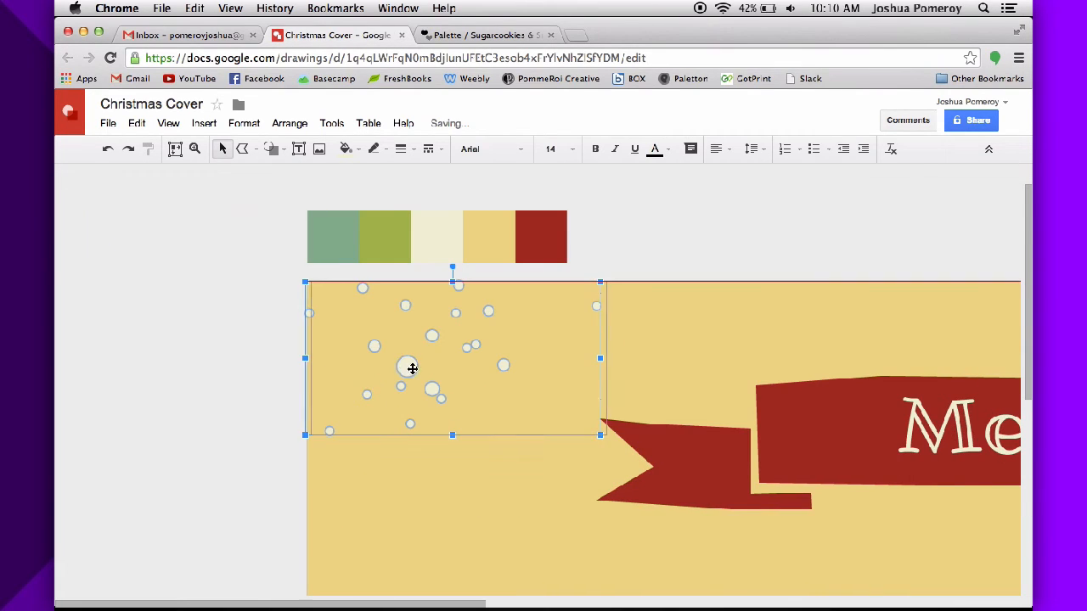
# Step: Duplicate the snow group along the top of the page, placing one copy above the banner's center, partly off the page
pyautogui.moveTo(407, 368); pyautogui.dragTo(704, 362)
pyautogui.hscroll(10, 447, 388)
pyautogui.hscroll(-8, 447, 388)
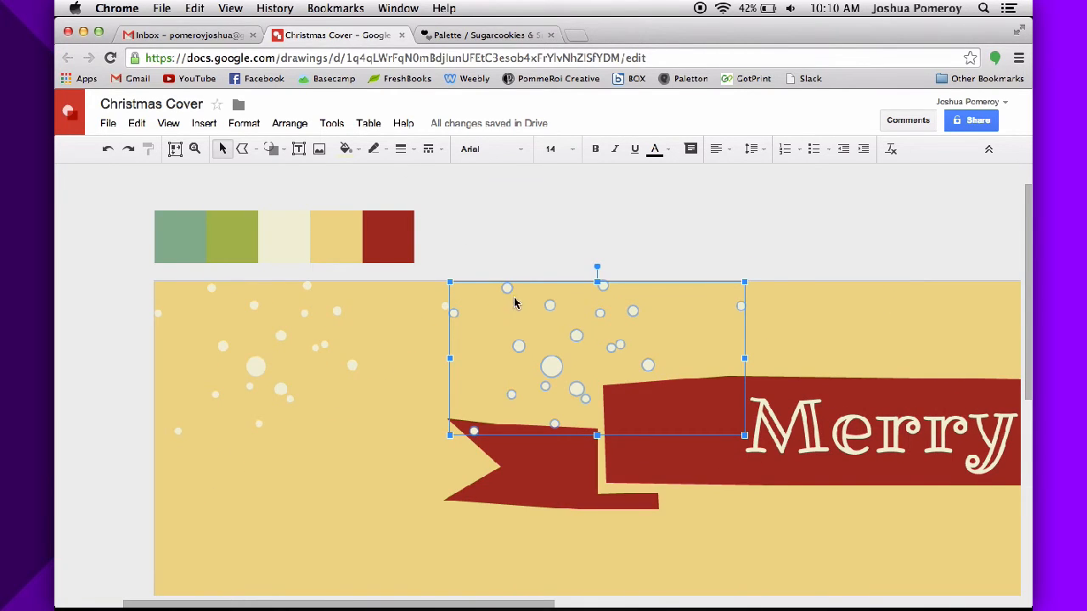
pyautogui.scroll(-5, 526, 367)
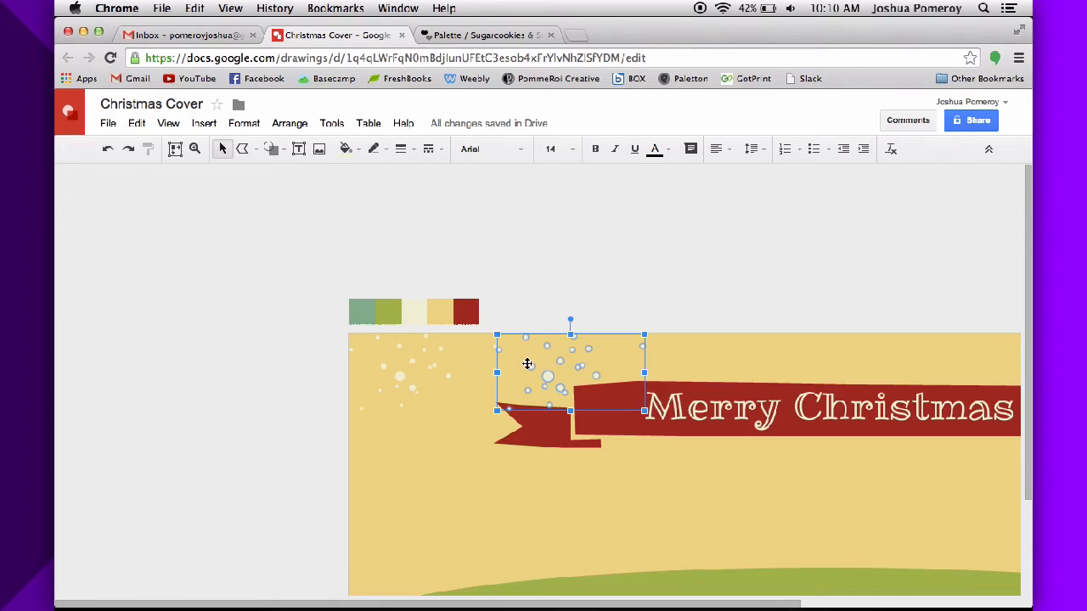
pyautogui.hscroll(3, 347, 368)
pyautogui.moveTo(490, 380); pyautogui.dragTo(518, 340)
# Step: Flip the central snow group horizontally
pyautogui.click(289, 123)
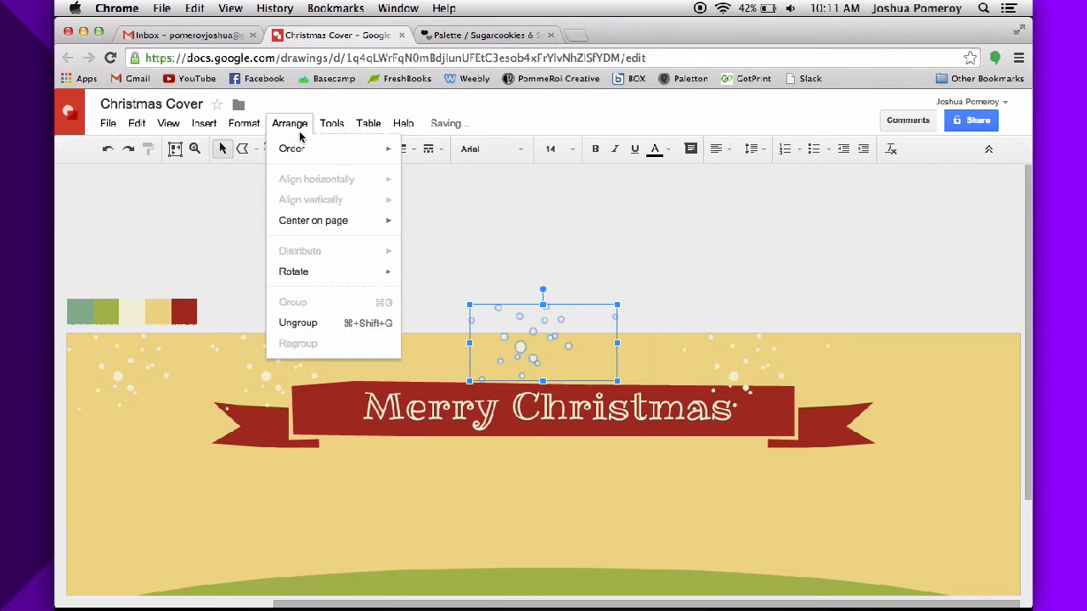
pyautogui.moveTo(297, 272)
pyautogui.click(447, 319)
pyautogui.press('super+z')
pyautogui.press('super+z')
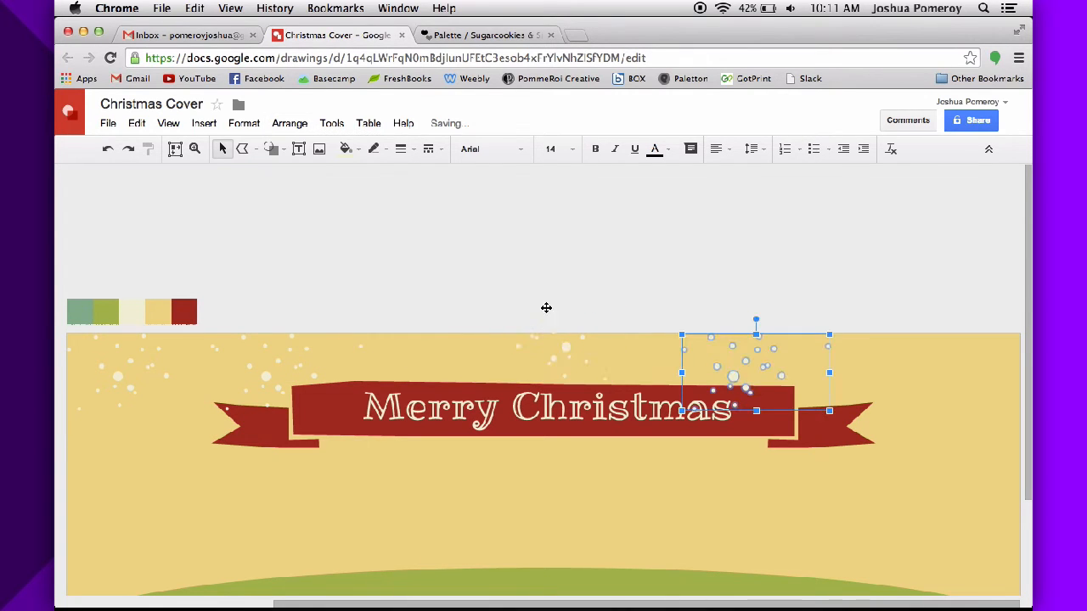
# Step: Copy the right-hand snow group over the banner's right ribbon tail and flip the copy vertically
pyautogui.moveTo(736, 371); pyautogui.dragTo(880, 375)
pyautogui.click(289, 123)
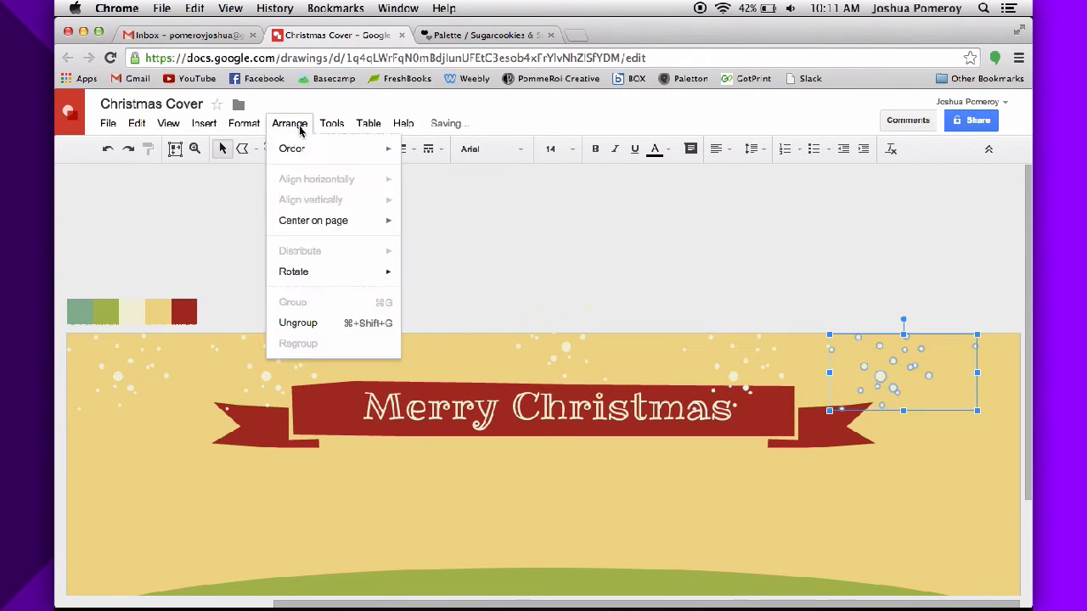
pyautogui.moveTo(297, 272)
pyautogui.click(454, 336)
pyautogui.click(704, 293)
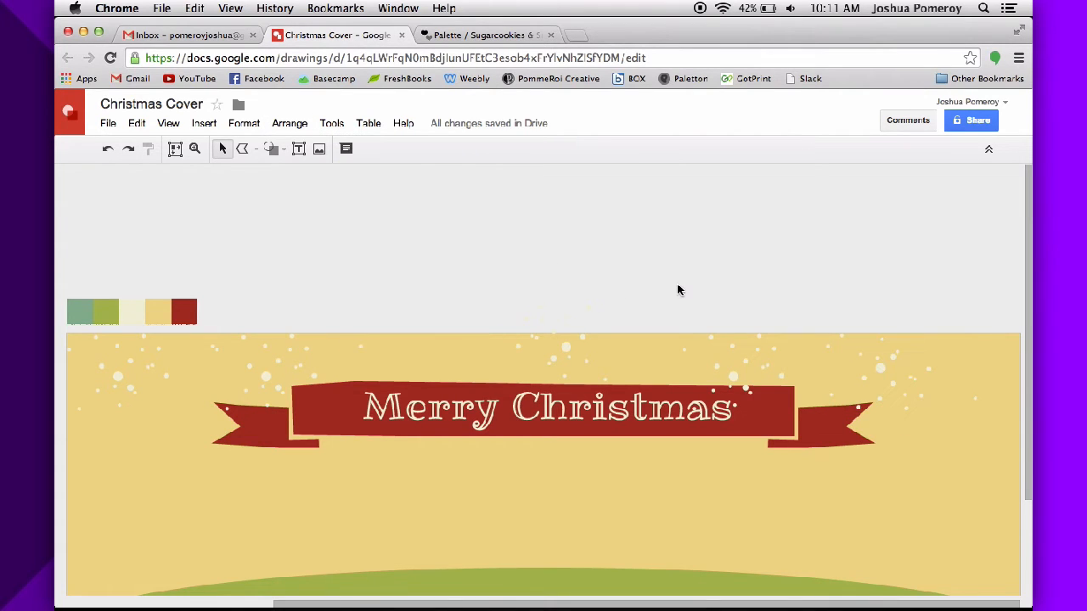
# Step: Copy the flipped snow group further right so it overlaps the page's right edge, and flip that copy vertically
pyautogui.hotkey('ctrl', 'alt', '-')
pyautogui.click(727, 379)
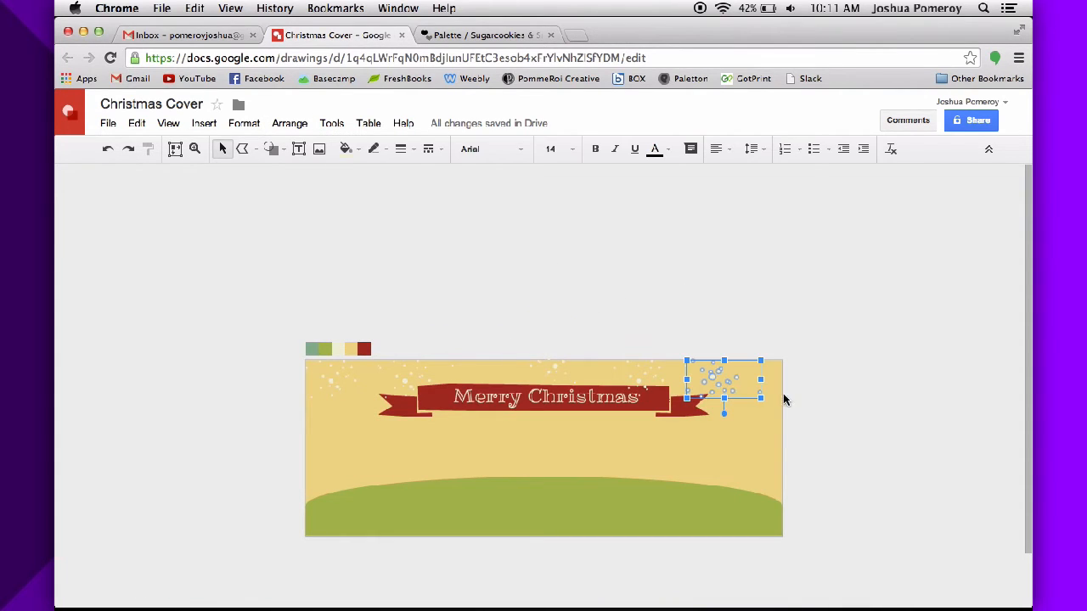
pyautogui.moveTo(723, 381); pyautogui.dragTo(777, 381)
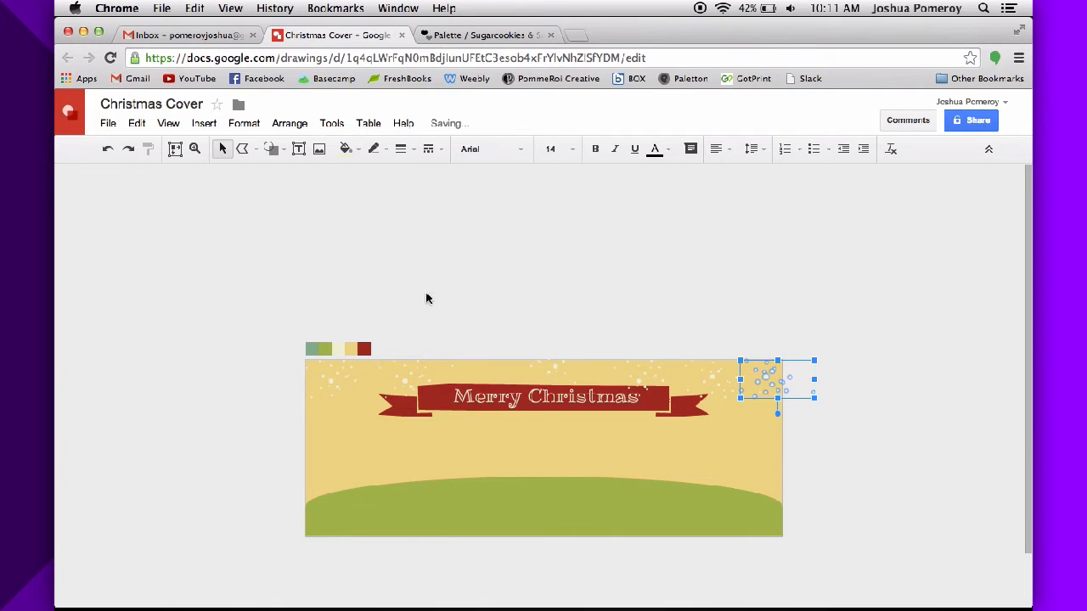
pyautogui.click(289, 123)
pyautogui.moveTo(397, 273)
pyautogui.click(478, 344)
pyautogui.click(888, 381)
# Step: Copy the snow group at the banner's left end over the word "Merry" and flip the copy vertically
pyautogui.moveTo(420, 378); pyautogui.dragTo(499, 378)
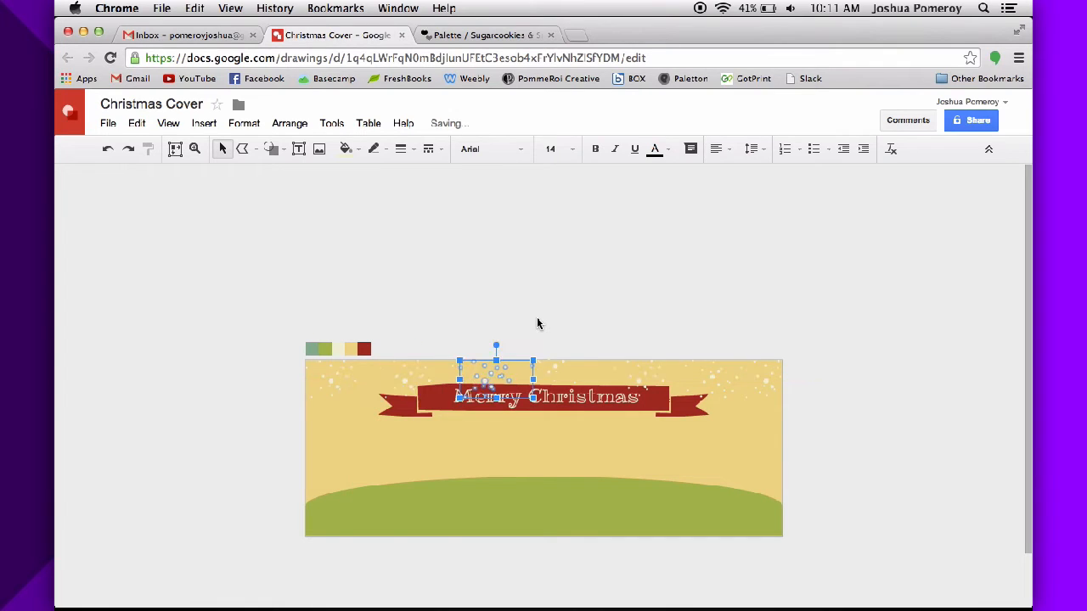
pyautogui.click(539, 323)
pyautogui.click(485, 383)
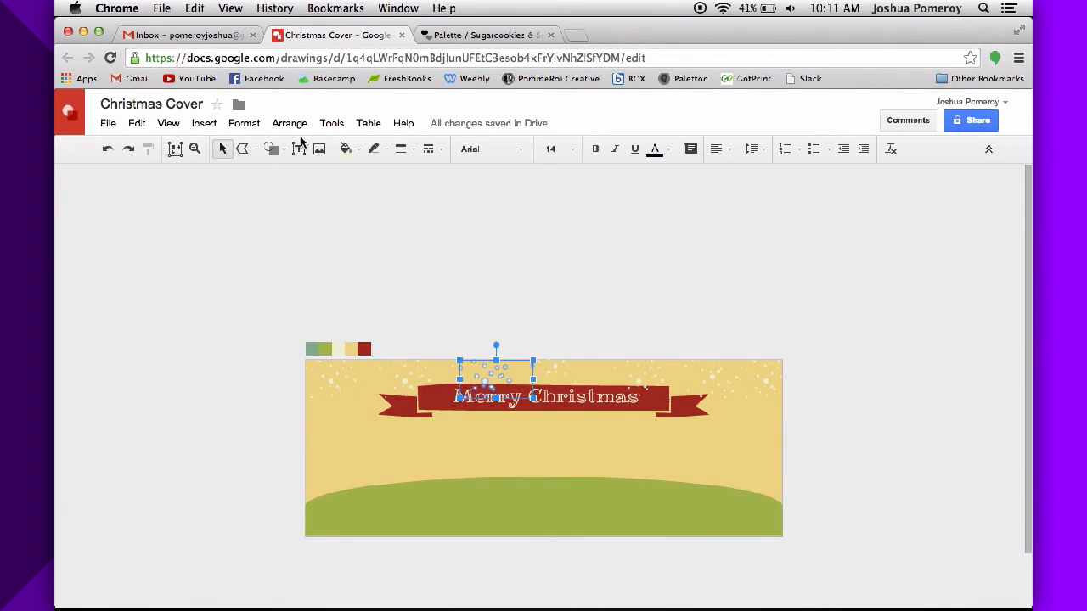
pyautogui.click(289, 123)
pyautogui.moveTo(293, 272)
pyautogui.click(478, 338)
pyautogui.click(511, 310)
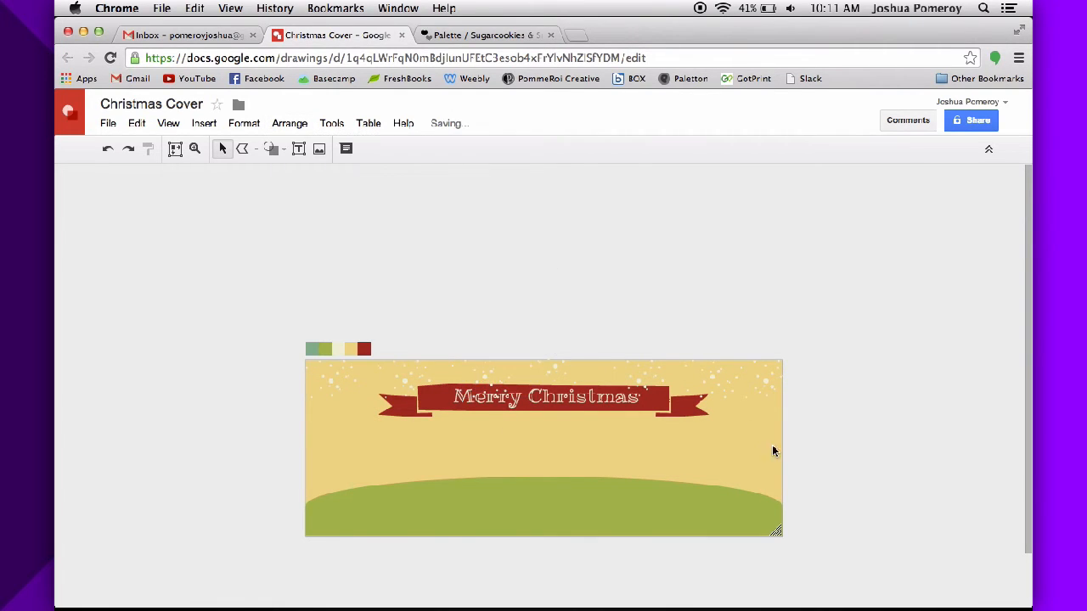
# Step: Group all the snow clusters, scale the group to the page width, and shift it down over the banner
pyautogui.moveTo(820, 355); pyautogui.dragTo(269, 376)
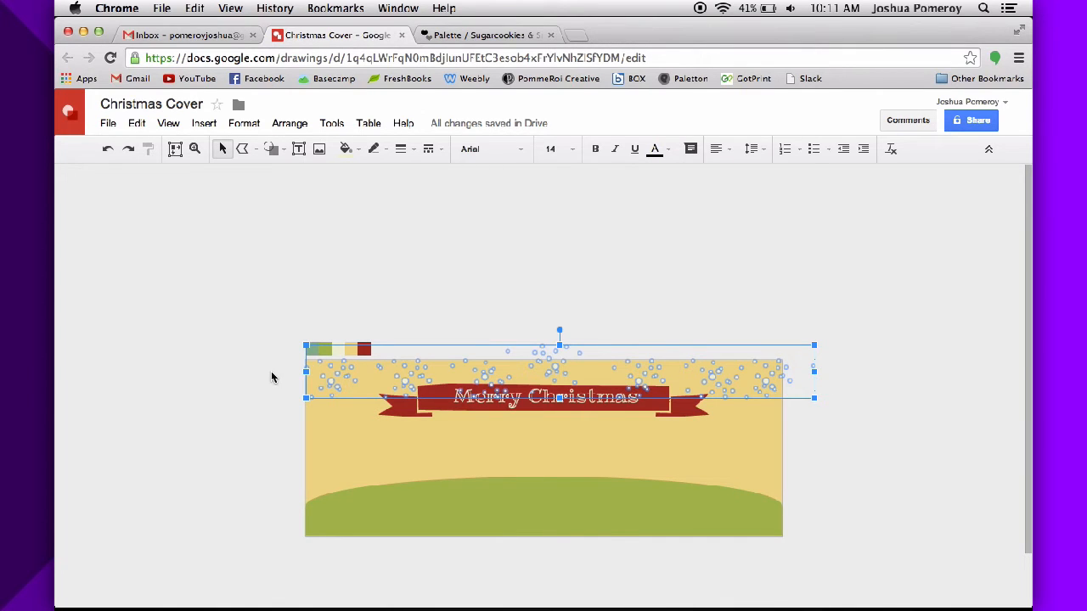
pyautogui.press('super+g')
pyautogui.moveTo(815, 372); pyautogui.dragTo(782, 360)
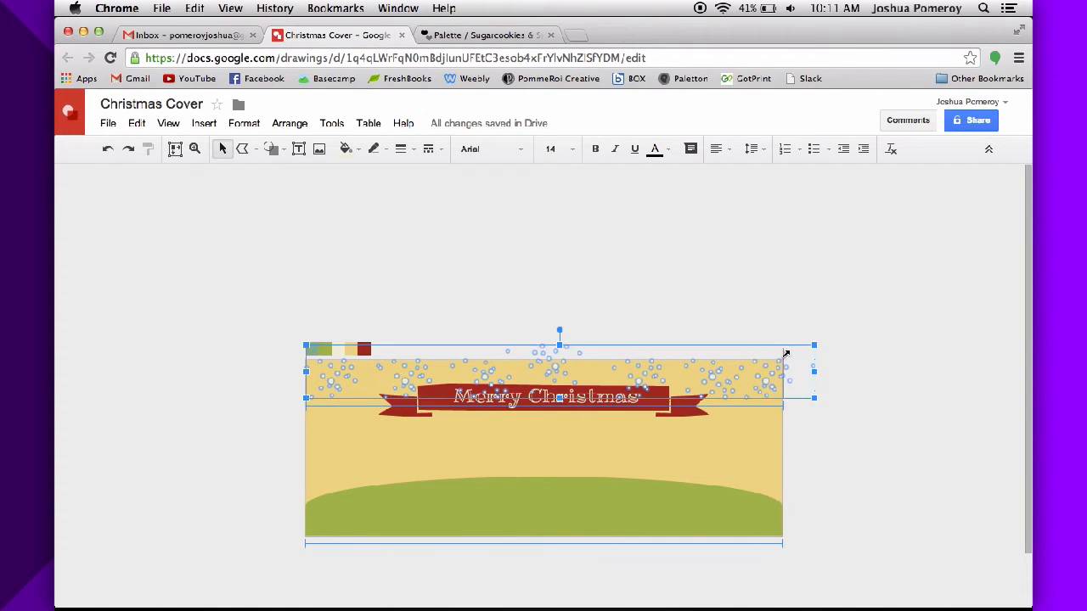
pyautogui.click(873, 404)
pyautogui.moveTo(713, 382); pyautogui.dragTo(713, 395)
pyautogui.click(855, 436)
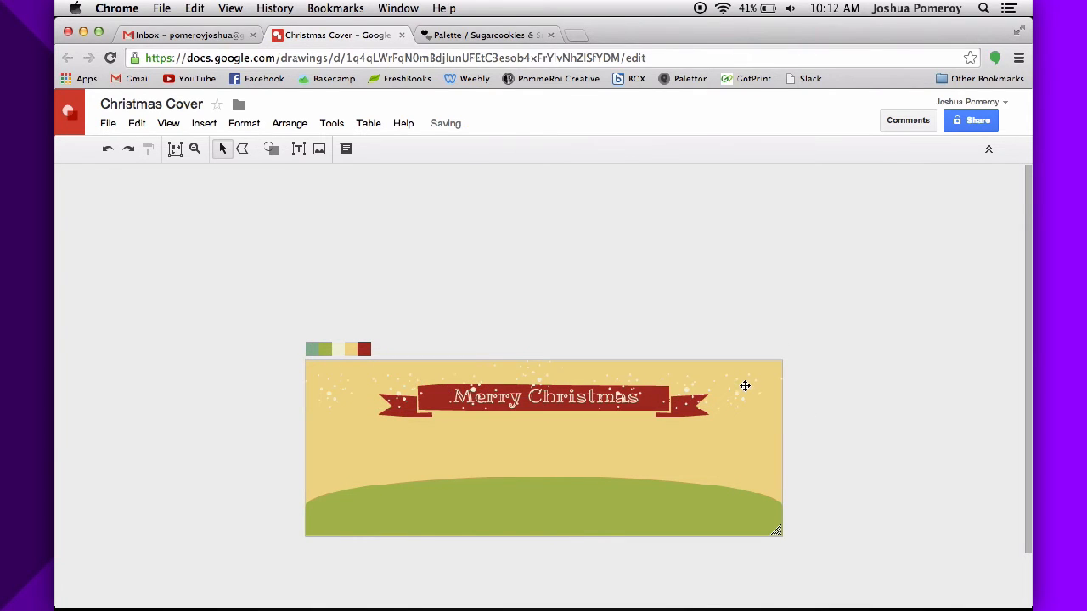
# Step: Draw a closed three-tiered Christmas tree outline with the Polyline tool at the left end of the hill
pyautogui.click(175, 148)
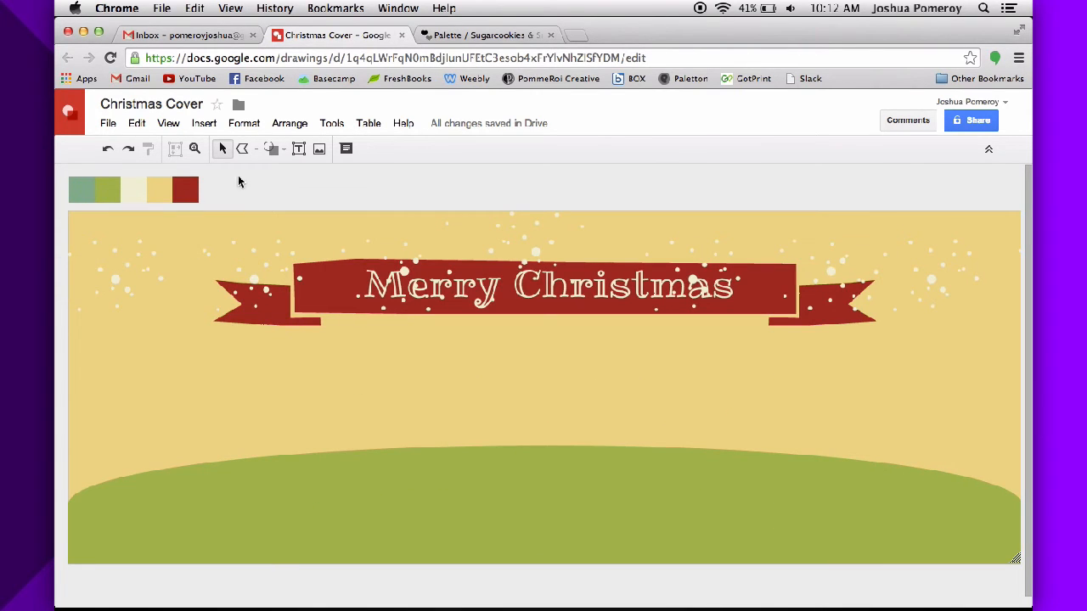
pyautogui.click(242, 148)
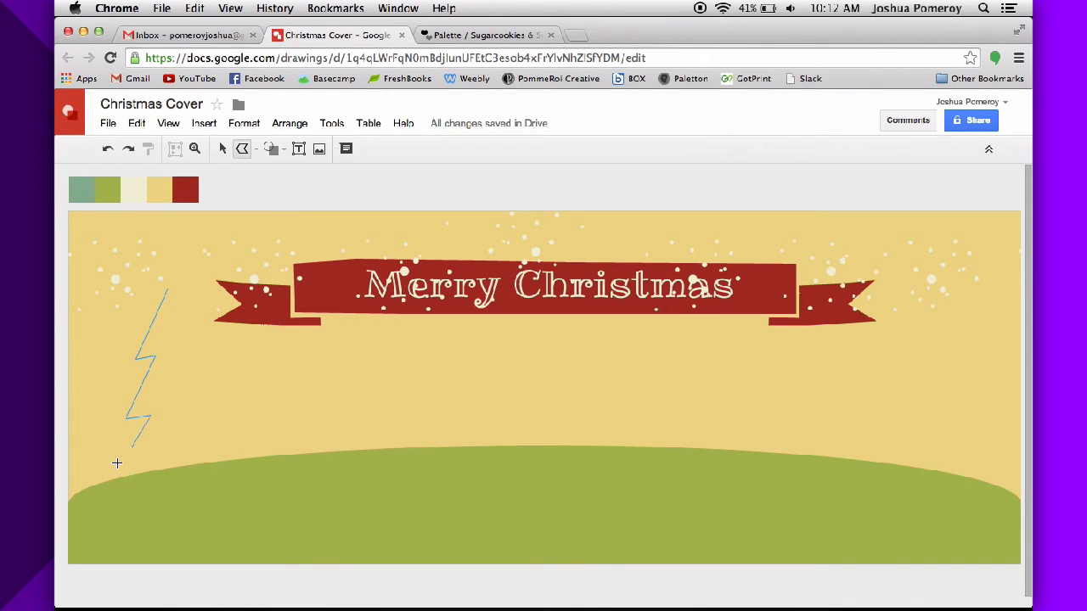
pyautogui.click(111, 500)
pyautogui.click(169, 290)
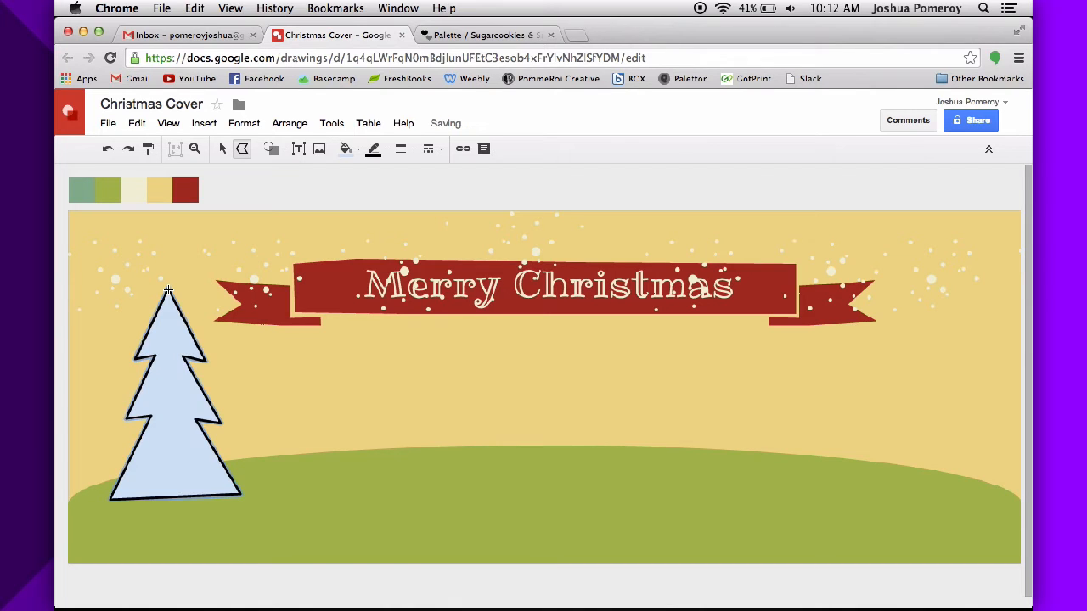
# Step: Make the tree's outline transparent and fill it with the custom muted teal of the first swatch
pyautogui.click(374, 148)
pyautogui.click(383, 177)
pyautogui.click(347, 149)
pyautogui.click(355, 341)
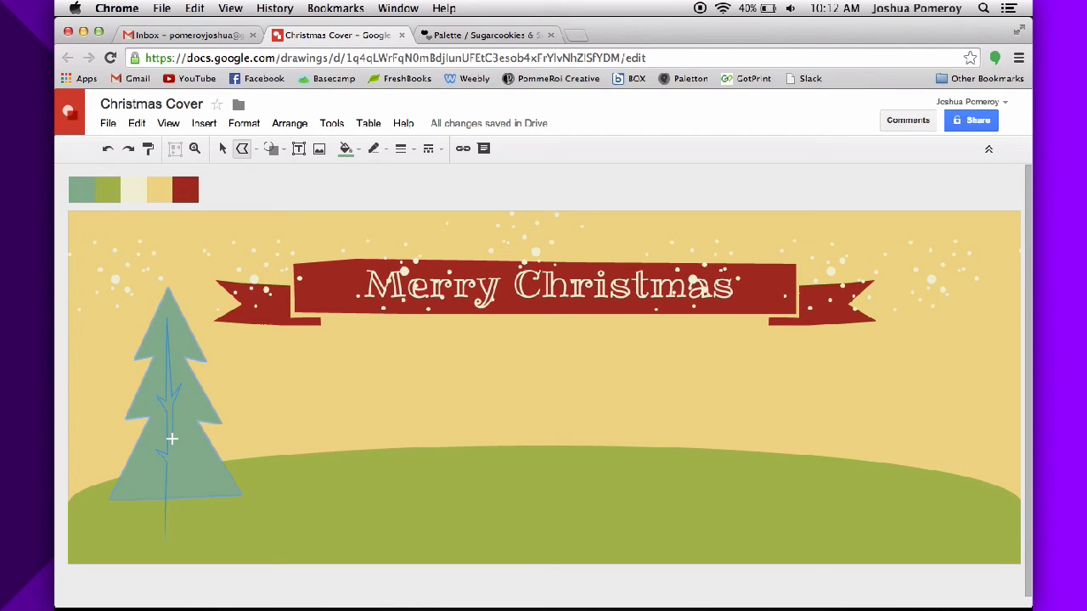
# Step: Draw a slim trunk with short branches down the tree's middle and fill it with custom dark red, without an outline
pyautogui.click(167, 541)
pyautogui.click(376, 150)
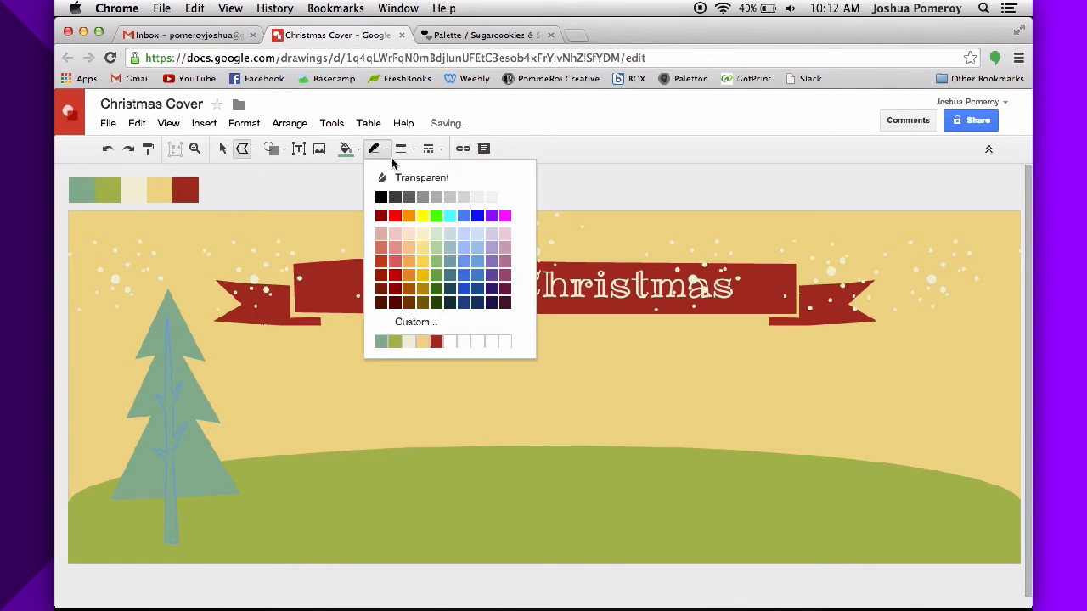
pyautogui.click(346, 150)
pyautogui.click(411, 343)
# Step: Group the red trunk with the teal tree and move the tree left to the page's edge
pyautogui.click(222, 149)
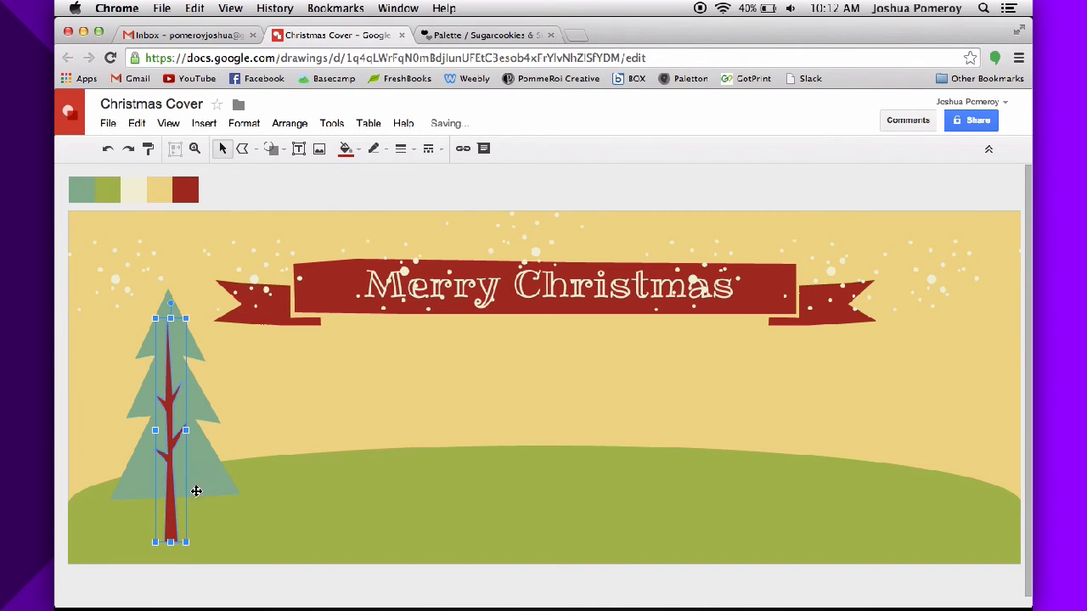
pyautogui.keyDown('shift'); pyautogui.click(196, 488); pyautogui.keyUp('shift')
pyautogui.press('super+alt+g')
pyautogui.click(259, 197)
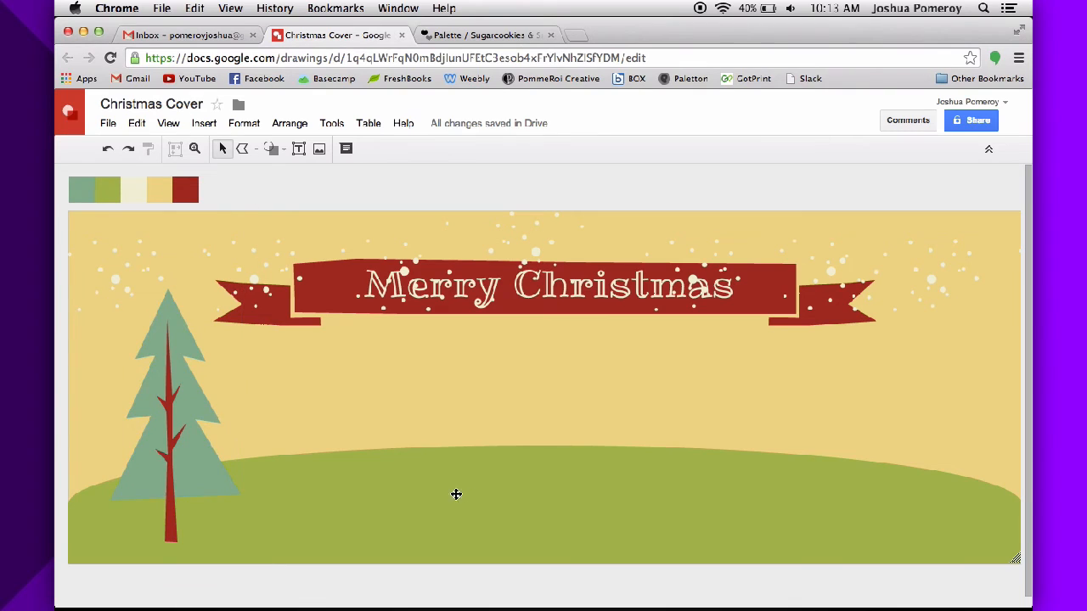
pyautogui.moveTo(208, 478); pyautogui.dragTo(159, 481)
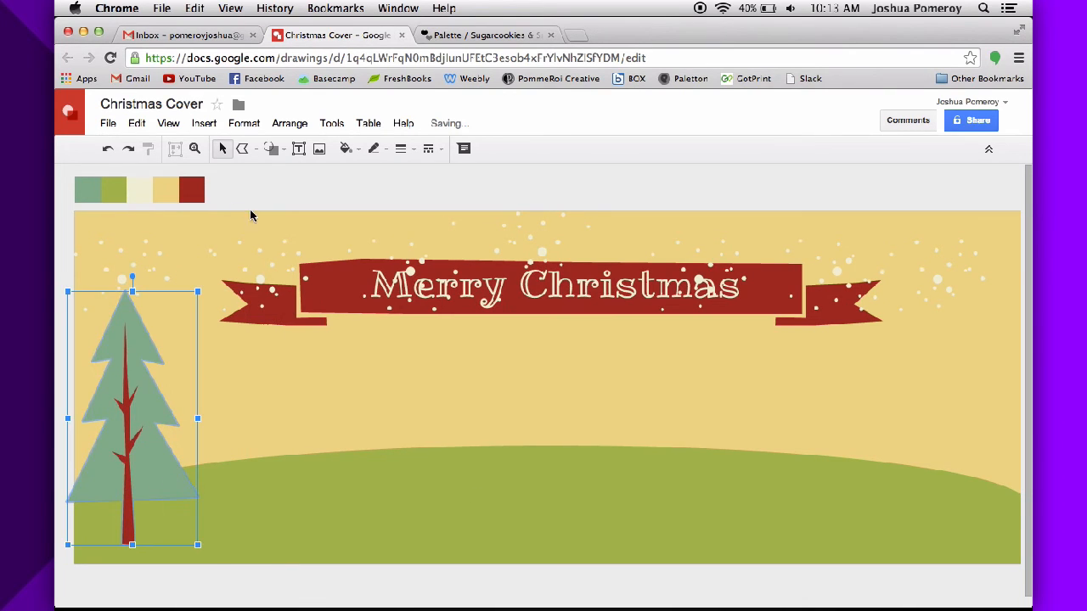
# Step: Draw a tall triangular tree with the Polyline tool beside the teal tree, and shift its top point to center it
pyautogui.click(242, 148)
pyautogui.click(268, 265)
pyautogui.click(237, 509)
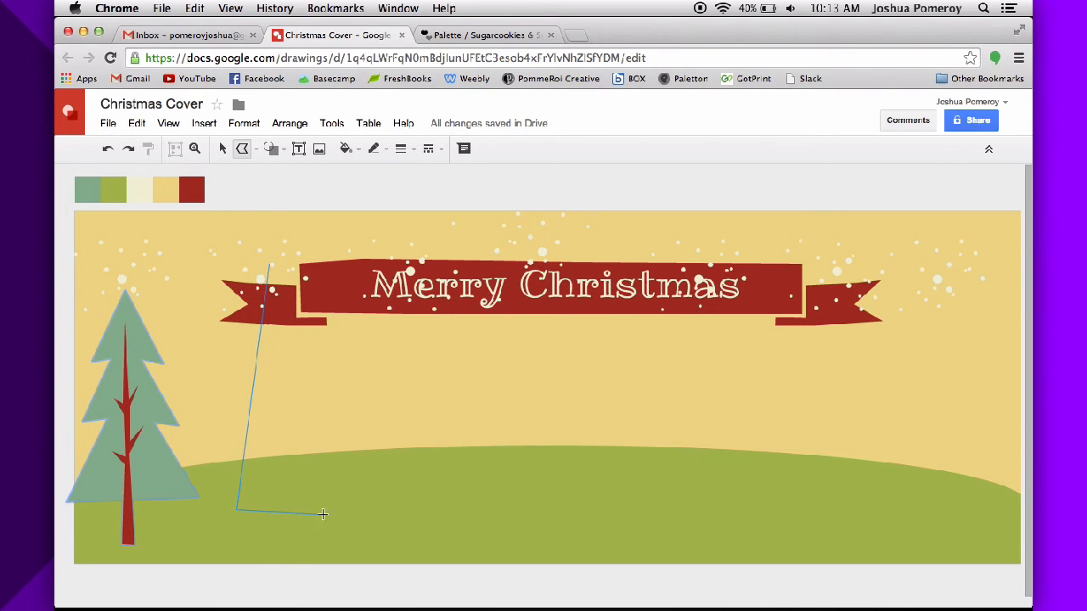
pyautogui.click(342, 512)
pyautogui.click(268, 266)
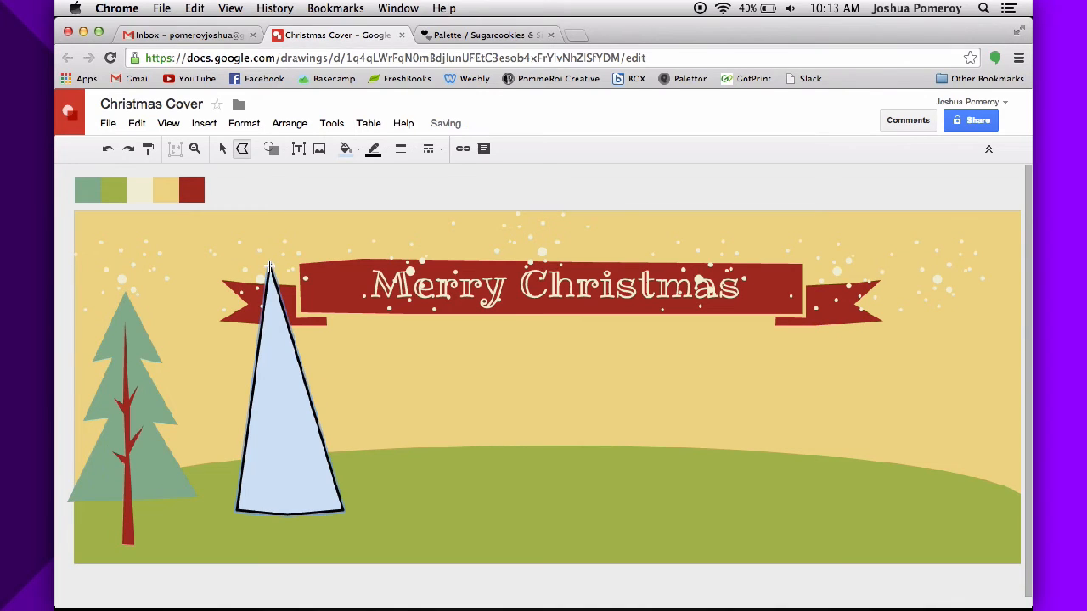
pyautogui.doubleClick(299, 412)
pyautogui.moveTo(268, 264); pyautogui.dragTo(290, 267)
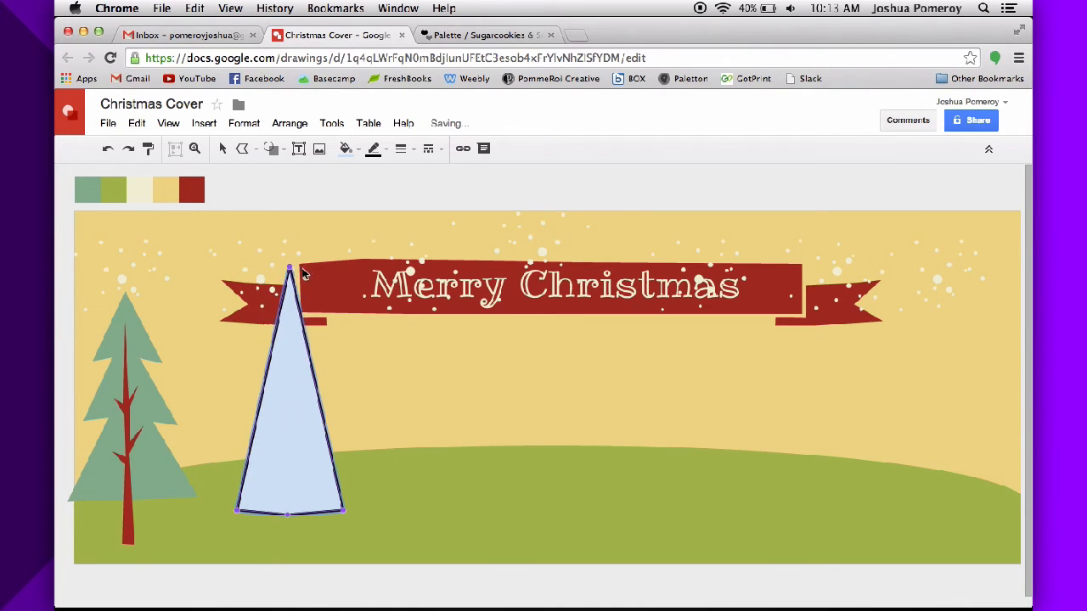
# Step: Make the triangular tree's outline transparent and fill it with the custom olive green of the second swatch
pyautogui.click(375, 149)
pyautogui.click(396, 177)
pyautogui.click(355, 148)
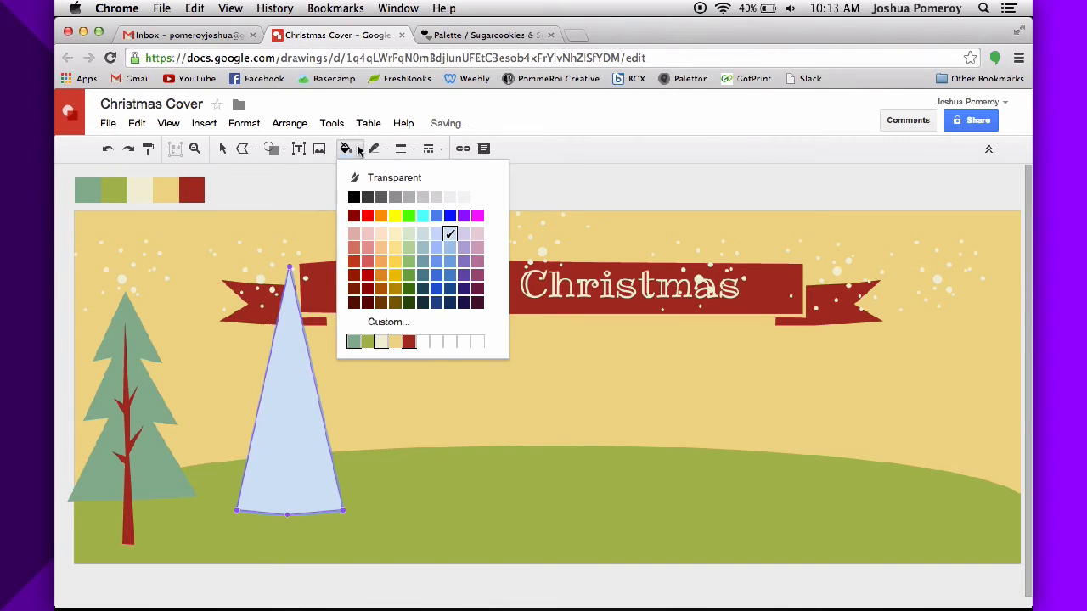
pyautogui.click(366, 343)
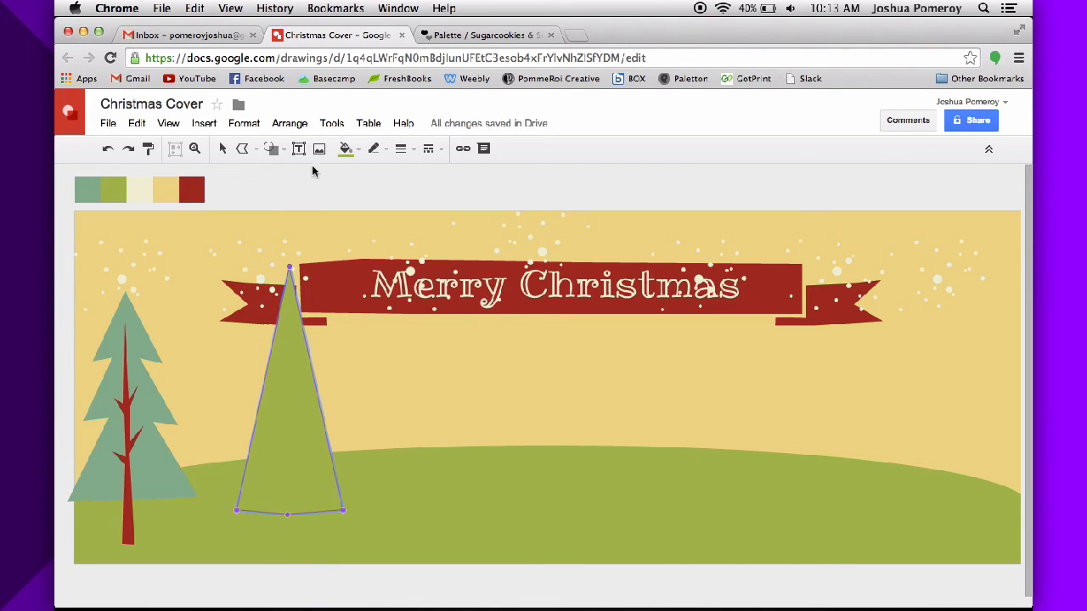
# Step: Draw a slim trunk with short side branches down the middle of the olive triangular tree using the Polyline tool
pyautogui.click(242, 149)
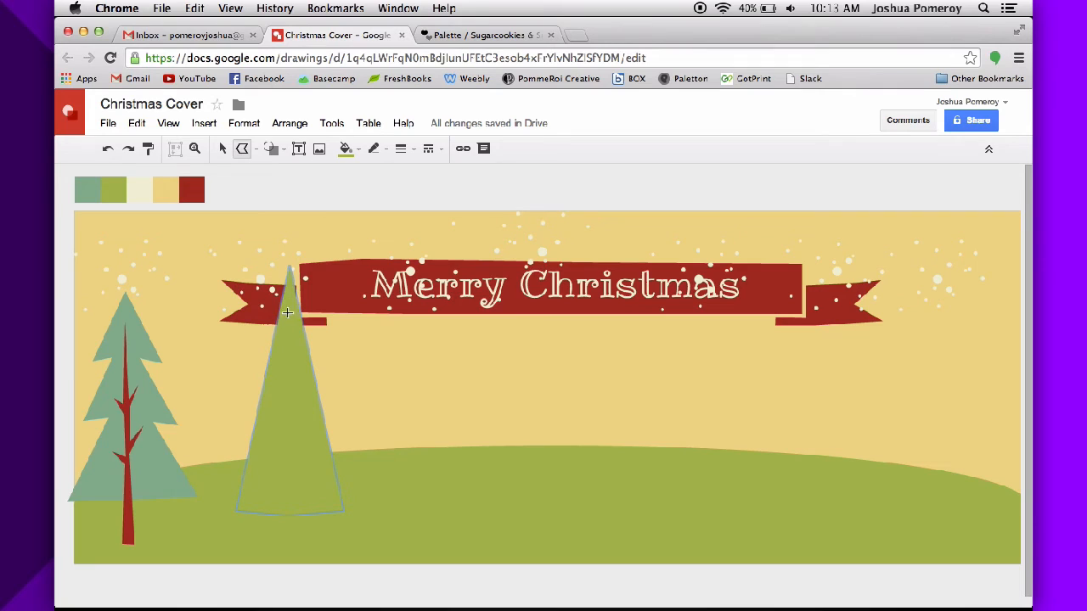
pyautogui.click(287, 312)
pyautogui.click(283, 540)
pyautogui.click(299, 539)
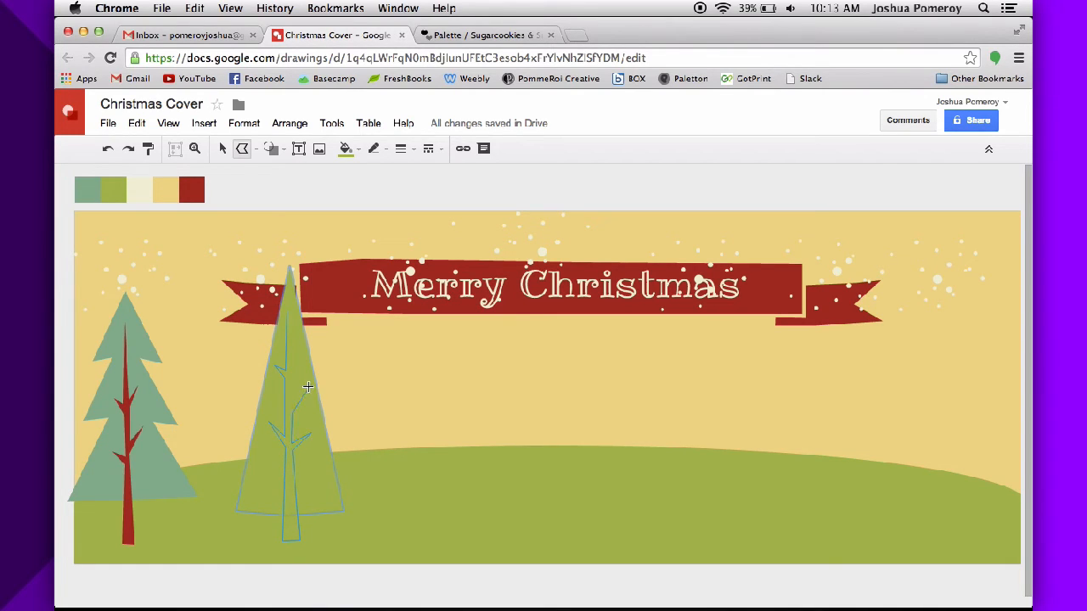
pyautogui.click(289, 311)
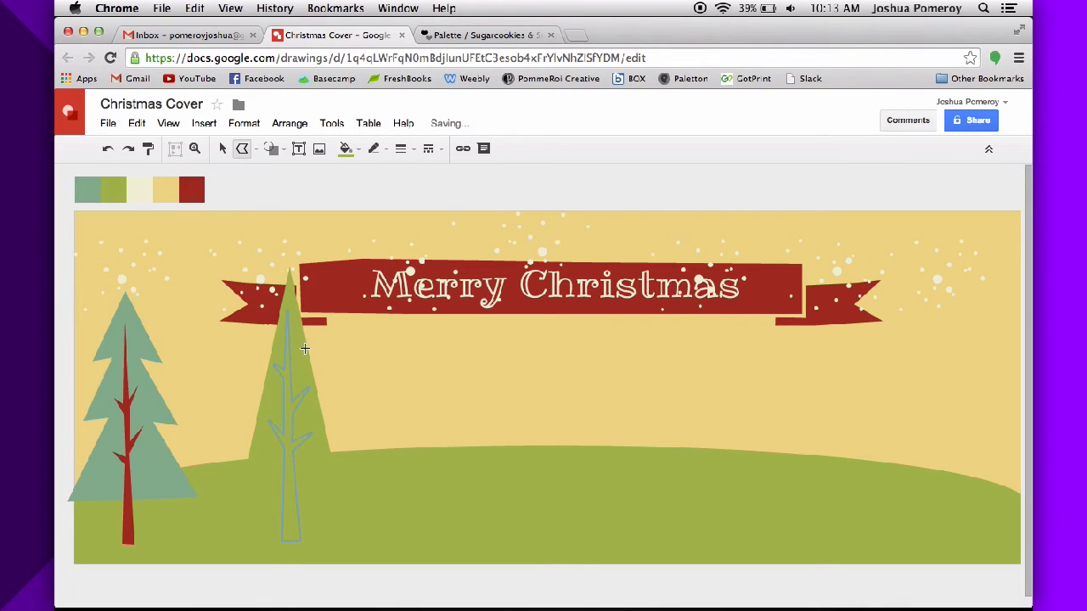
# Step: Fill the new trunk with the custom dark red and shift its top point to align with the tree's tip
pyautogui.click(346, 149)
pyautogui.click(396, 342)
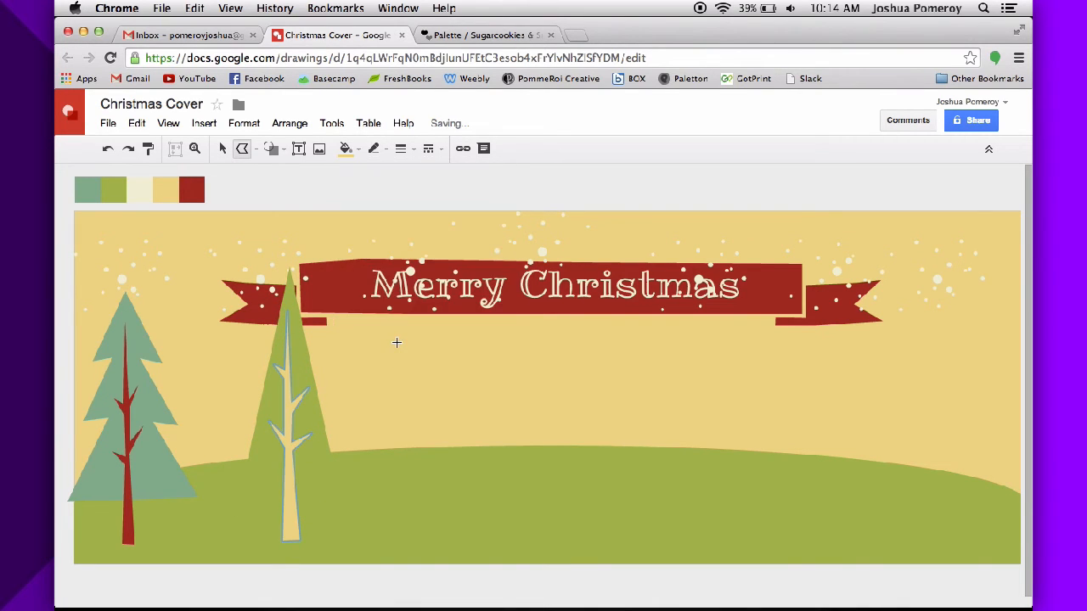
pyautogui.click(346, 148)
pyautogui.click(408, 345)
pyautogui.click(221, 150)
pyautogui.click(288, 465)
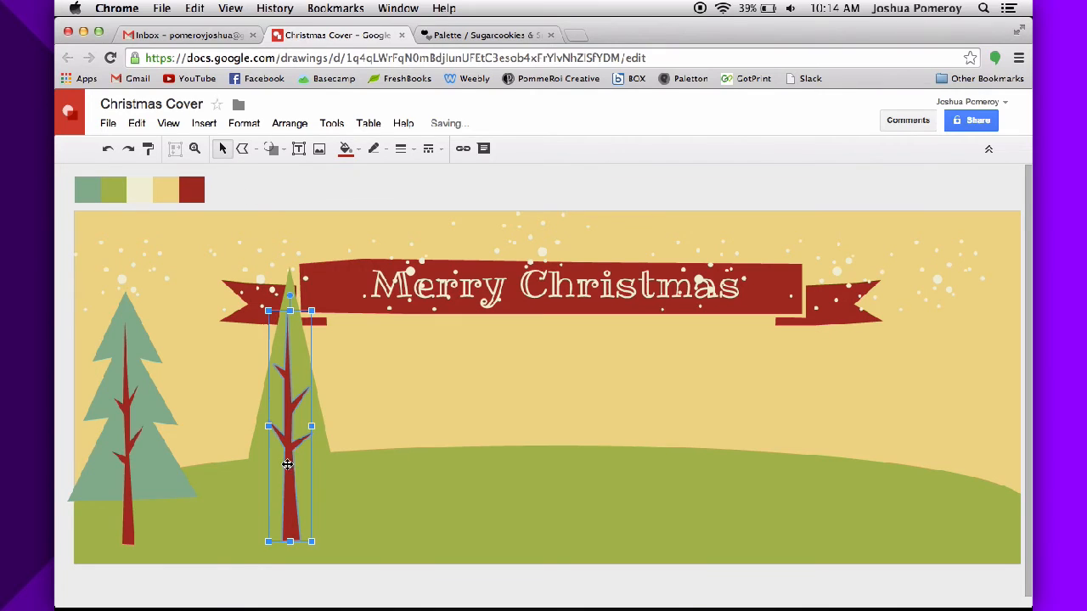
pyautogui.doubleClick(287, 349)
pyautogui.moveTo(289, 314); pyautogui.dragTo(290, 313)
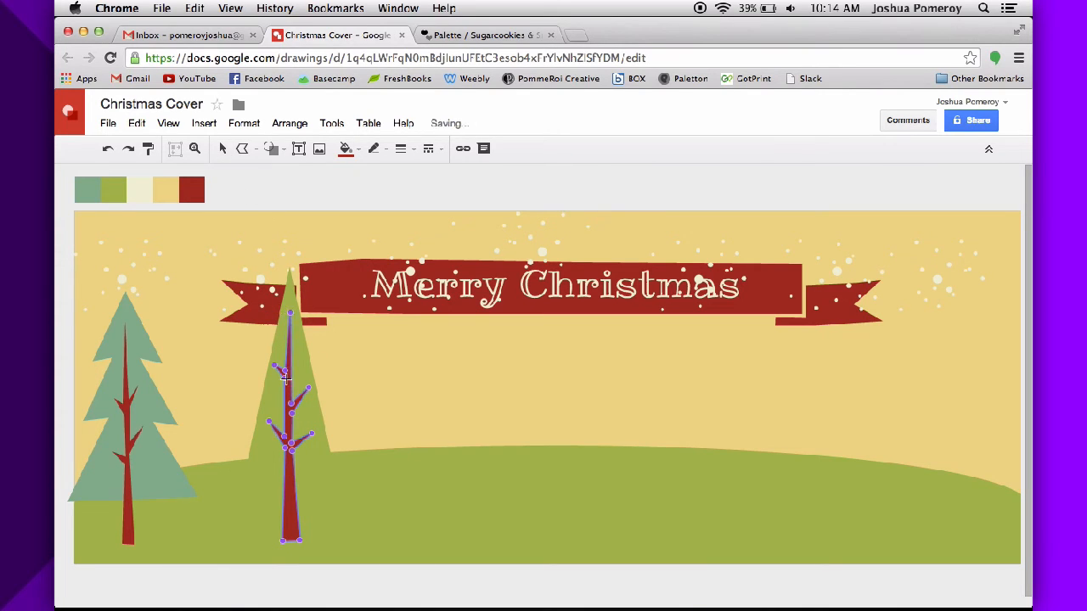
# Step: Group the red trunk with the olive tree and move the tree left so it overlaps the teal tree
pyautogui.click(221, 149)
pyautogui.click(324, 451)
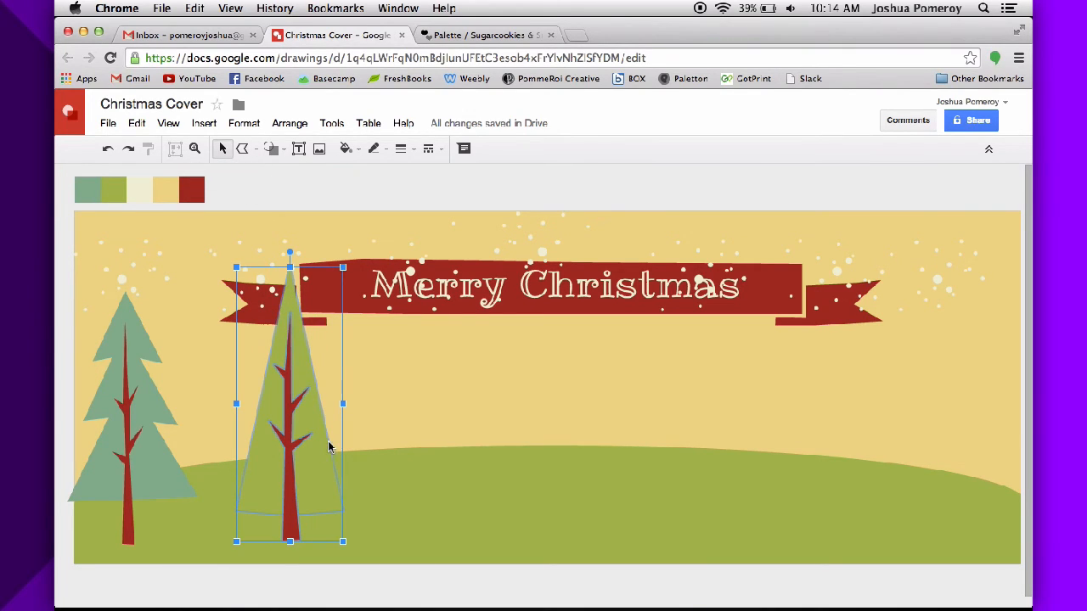
pyautogui.press('super+alt+g')
pyautogui.moveTo(315, 470); pyautogui.dragTo(218, 472)
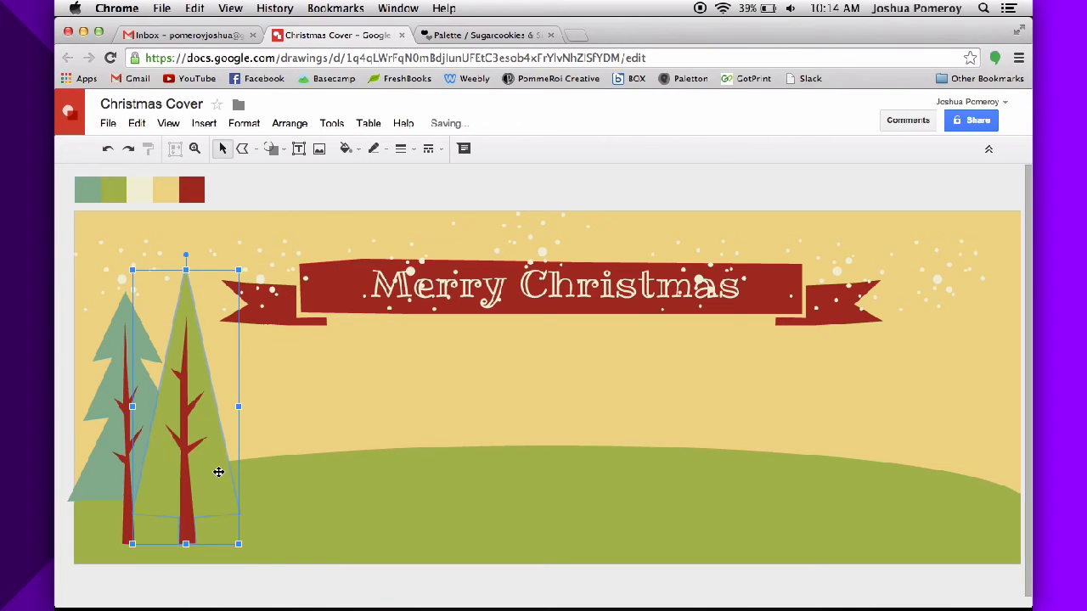
# Step: Shrink the grouped olive tree and place it higher on the hill, behind the teal tree
pyautogui.moveTo(240, 548); pyautogui.dragTo(220, 532)
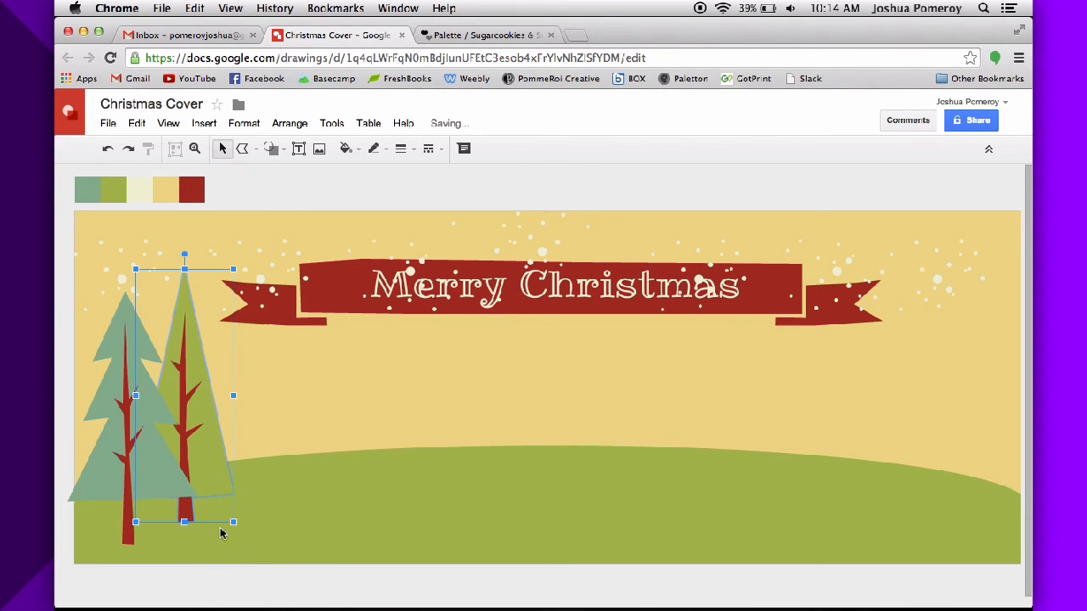
pyautogui.moveTo(234, 269); pyautogui.dragTo(226, 289)
pyautogui.moveTo(203, 465); pyautogui.dragTo(215, 412)
# Step: Copy the teal and olive tree pair to the right end of the page, within its edge
pyautogui.keyDown('shift'); pyautogui.click(107, 486); pyautogui.keyUp('shift')
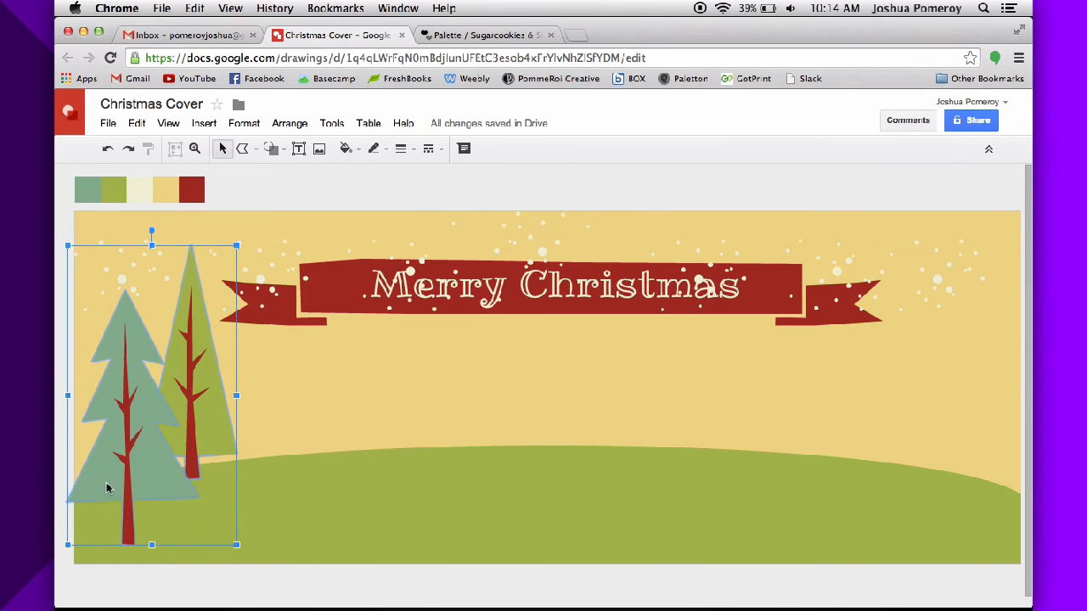
pyautogui.moveTo(107, 488); pyautogui.dragTo(900, 462)
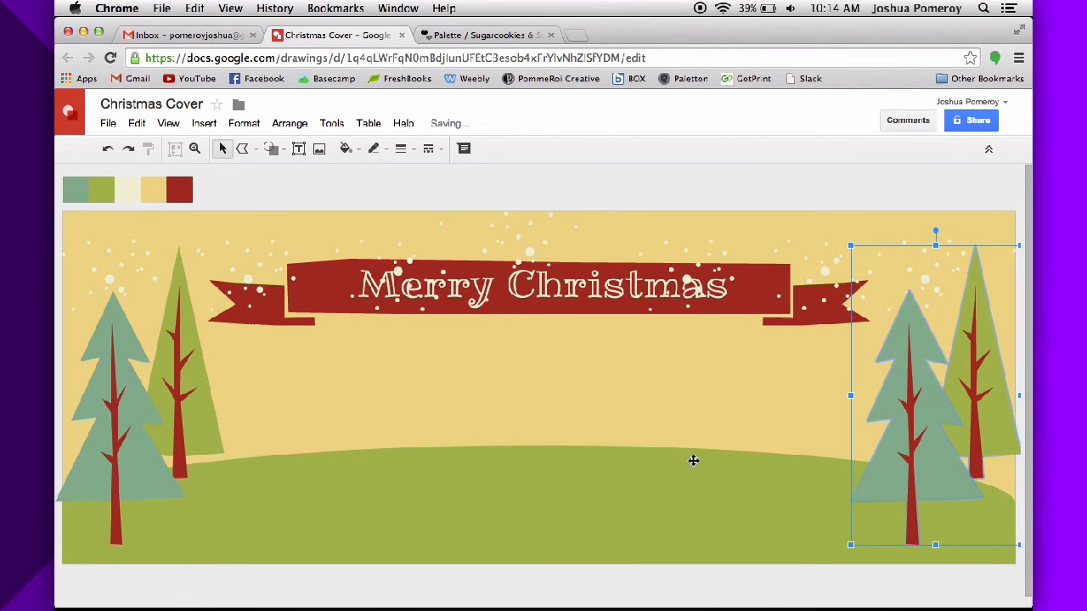
pyautogui.moveTo(1005, 433); pyautogui.dragTo(990, 439)
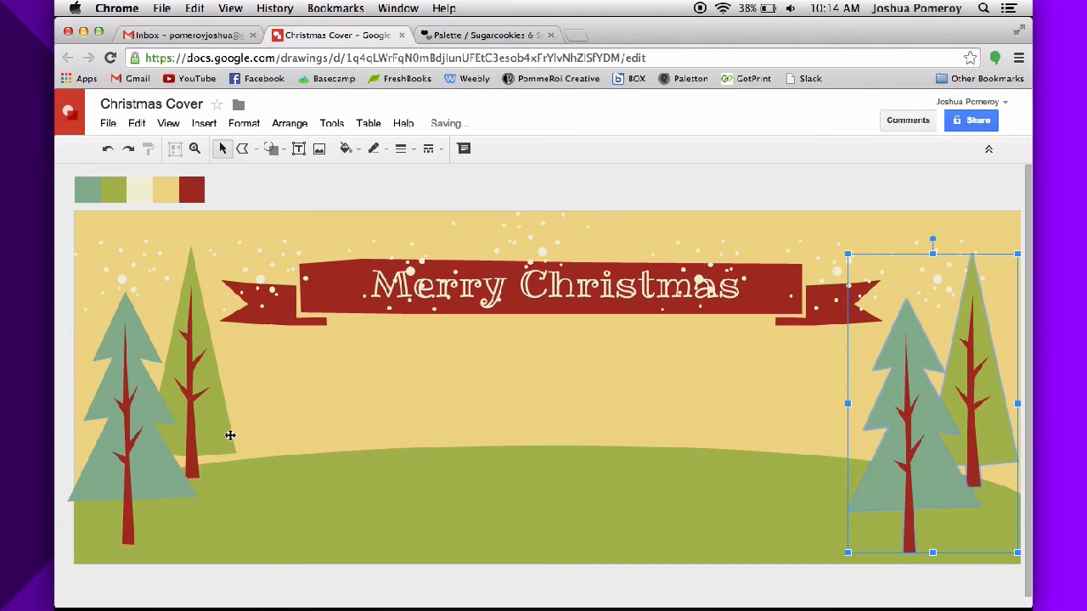
# Step: Duplicate the left olive tree to its right and fill the copy's triangle with the custom teal
pyautogui.moveTo(231, 435); pyautogui.dragTo(309, 475)
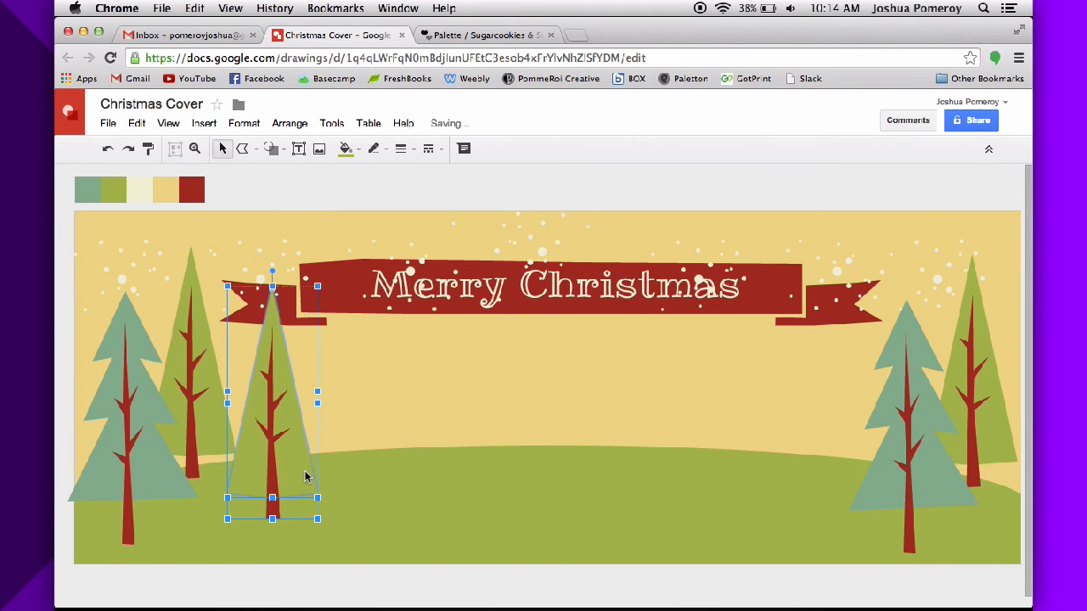
pyautogui.click(360, 152)
pyautogui.click(356, 343)
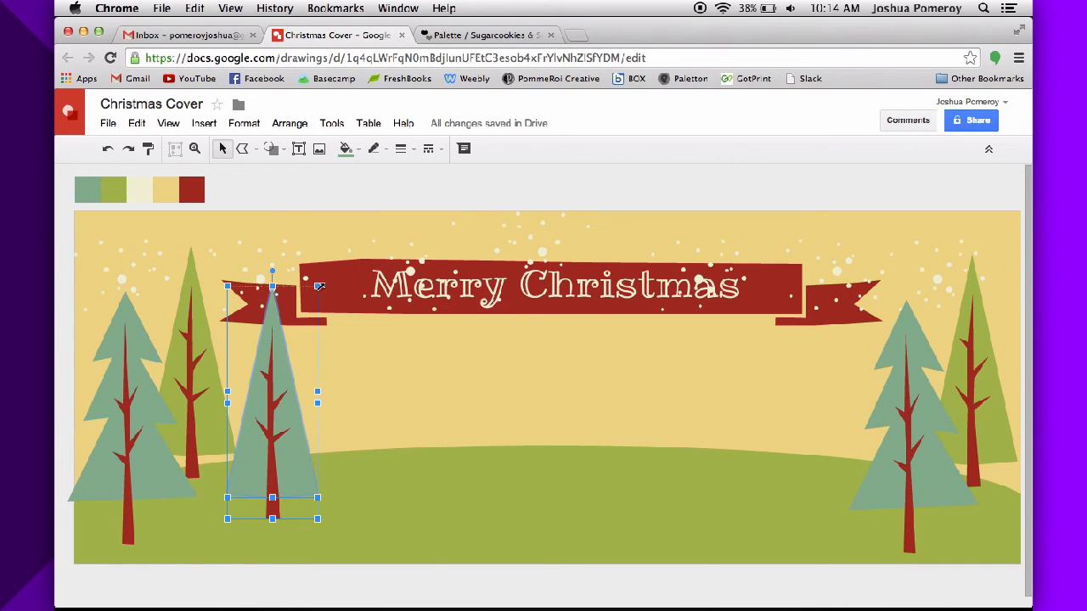
# Step: Shrink the teal triangular tree as a group and place it on the hill's edge, behind the olive tree and the ribbon
pyautogui.moveTo(317, 286); pyautogui.dragTo(313, 298)
pyautogui.press('super+z')
pyautogui.click(291, 194)
pyautogui.click(282, 436)
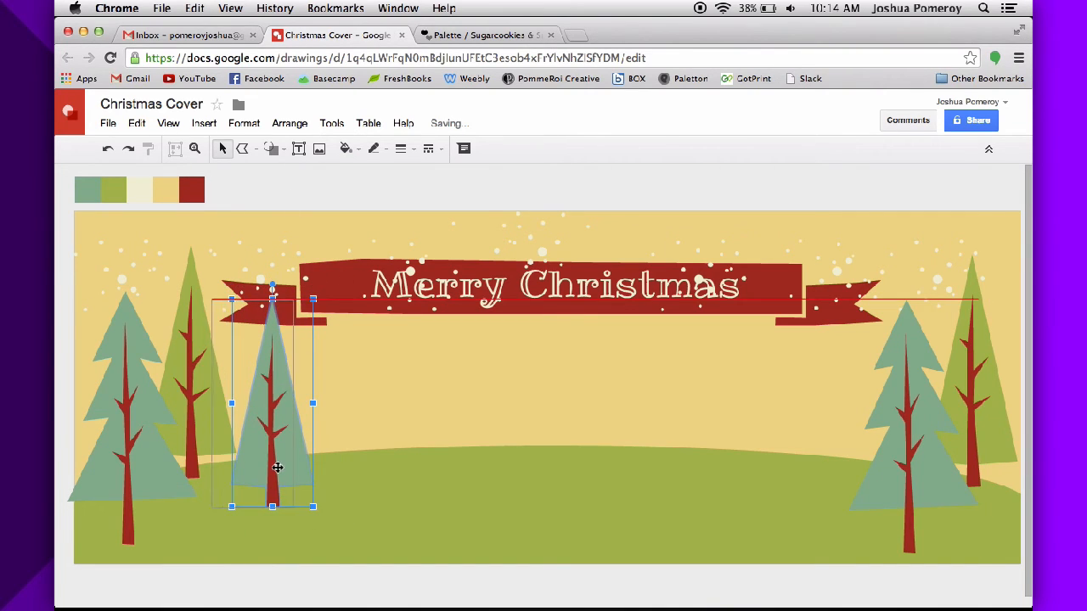
pyautogui.moveTo(296, 467); pyautogui.dragTo(283, 431)
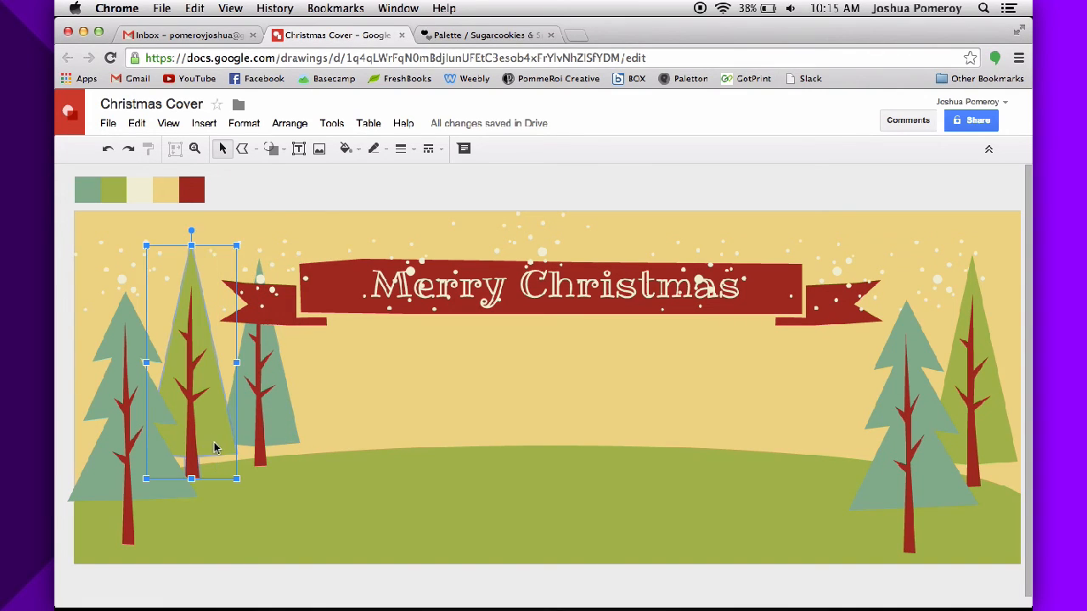
# Step: Flip the teal triangular tree horizontally
pyautogui.click(290, 123)
pyautogui.moveTo(332, 272)
pyautogui.click(446, 319)
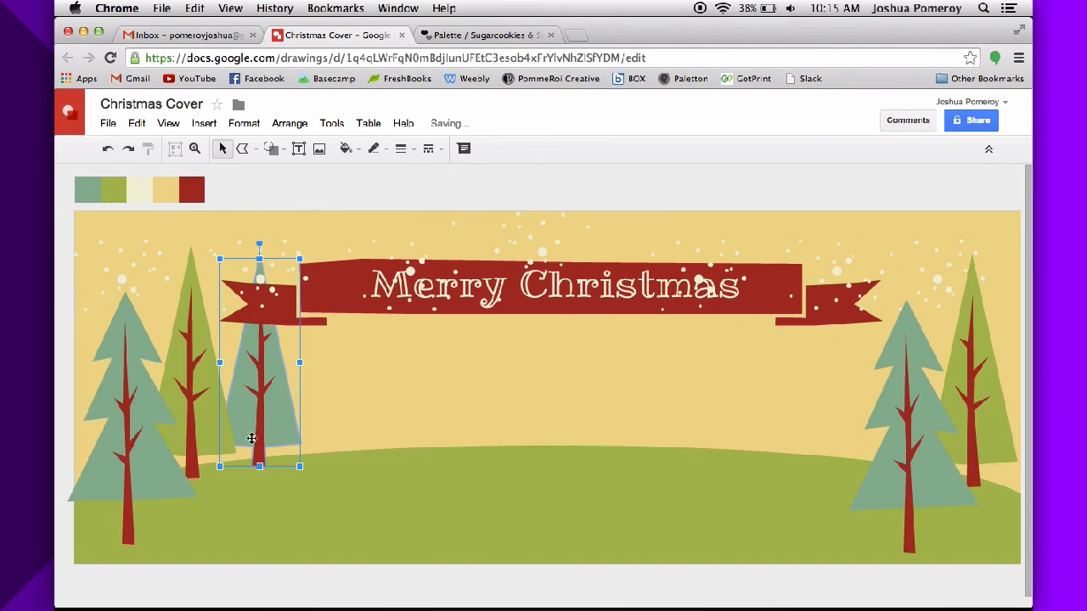
# Step: Add a smaller copy of the left olive tree beside the right teal tree, behind that tree and the ribbon
pyautogui.click(203, 433)
pyautogui.moveTo(227, 322); pyautogui.dragTo(902, 318)
pyautogui.moveTo(912, 238); pyautogui.dragTo(896, 296)
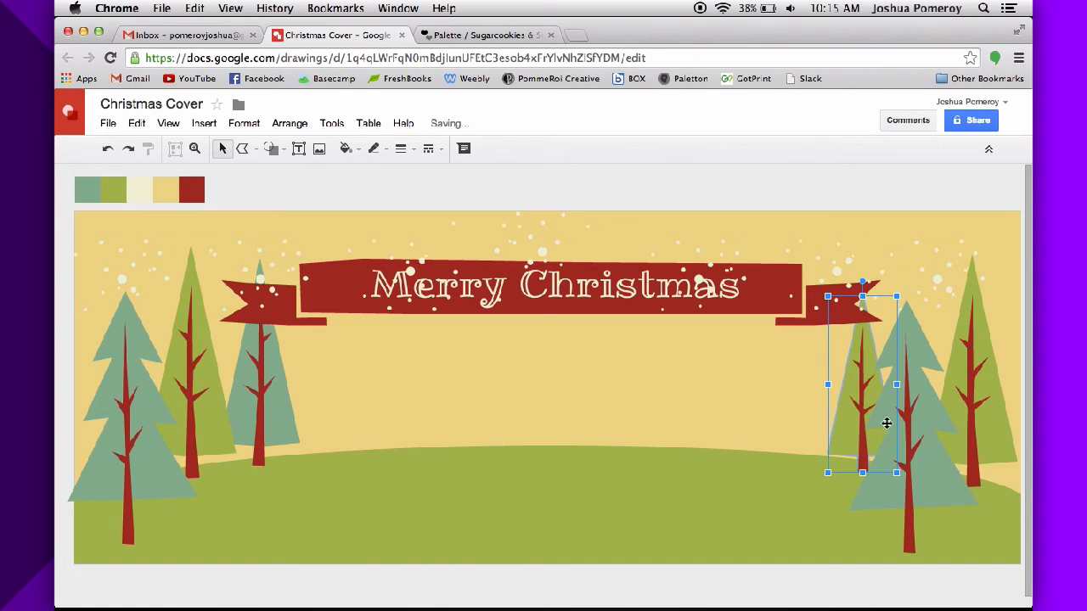
pyautogui.moveTo(886, 423); pyautogui.dragTo(834, 440)
# Step: Add a smaller, horizontally flipped copy of the right jagged teal tree in front of the small olive tree
pyautogui.click(951, 491)
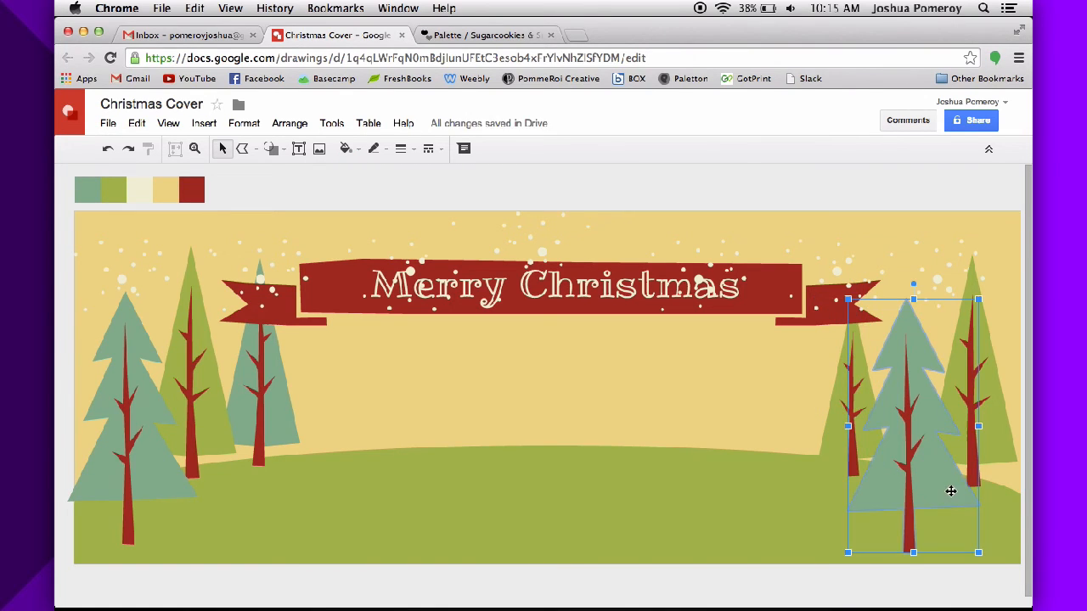
pyautogui.moveTo(951, 491); pyautogui.dragTo(804, 453)
pyautogui.click(290, 123)
pyautogui.moveTo(339, 271)
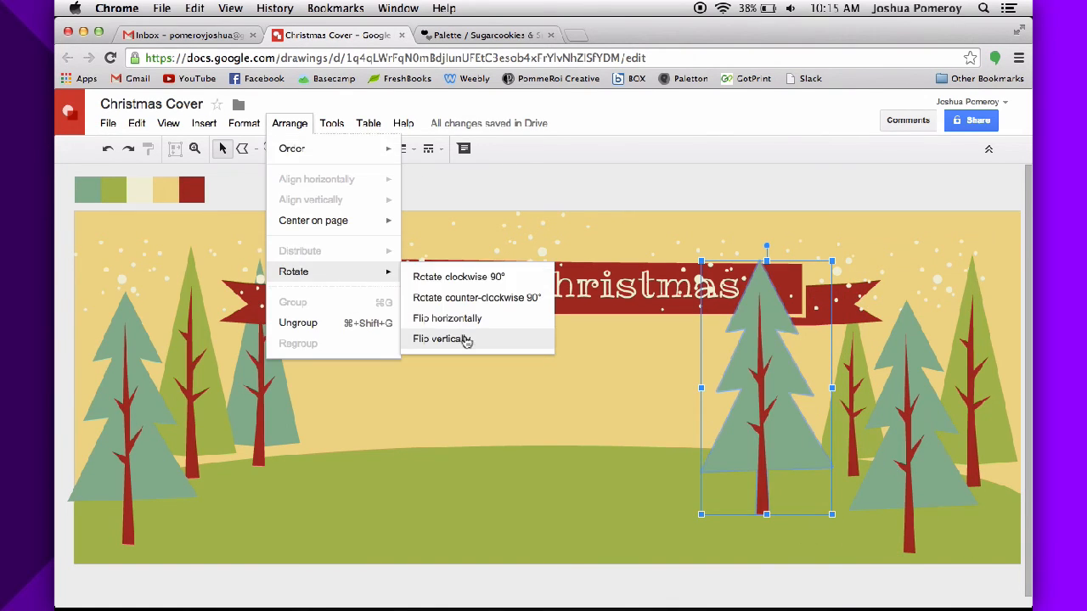
pyautogui.click(466, 341)
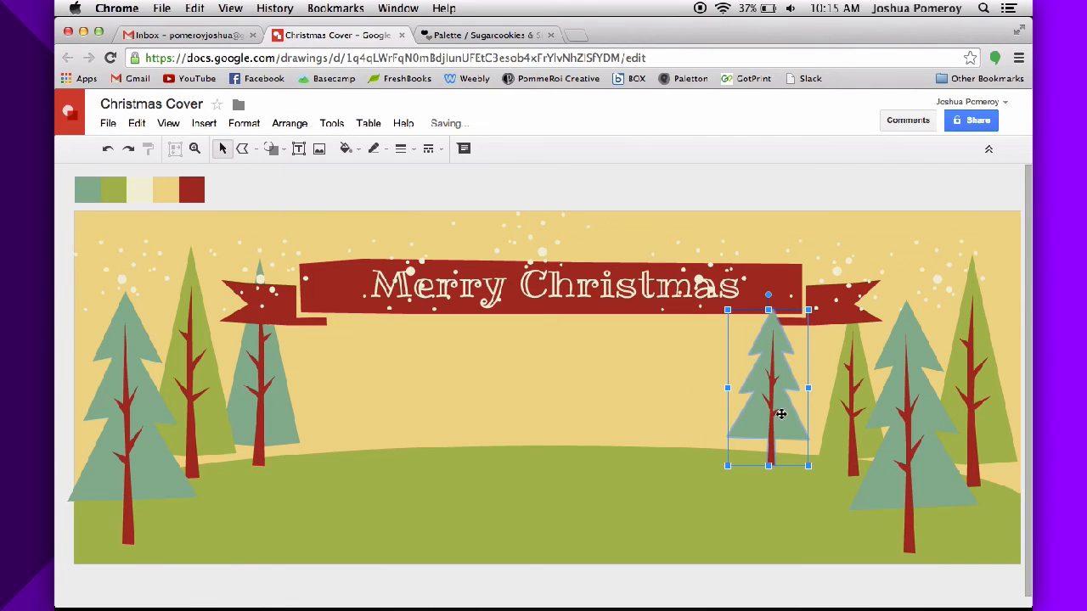
pyautogui.moveTo(781, 413); pyautogui.dragTo(798, 459)
pyautogui.press('Escape')
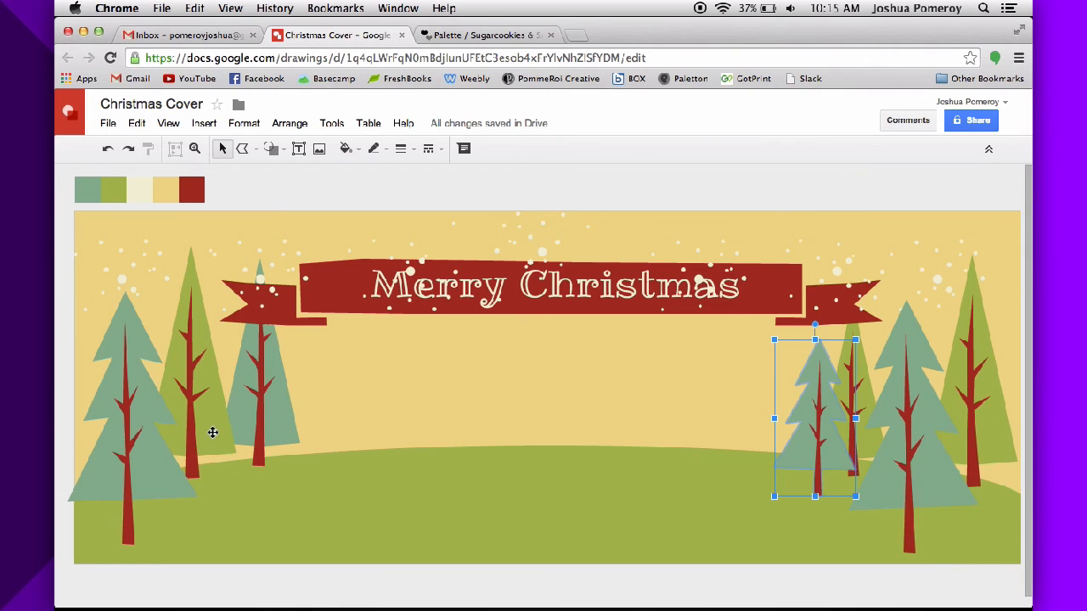
# Step: Shift the olive and triangular teal trees on the left slightly closer to the large jagged teal tree
pyautogui.moveTo(211, 433); pyautogui.dragTo(202, 438)
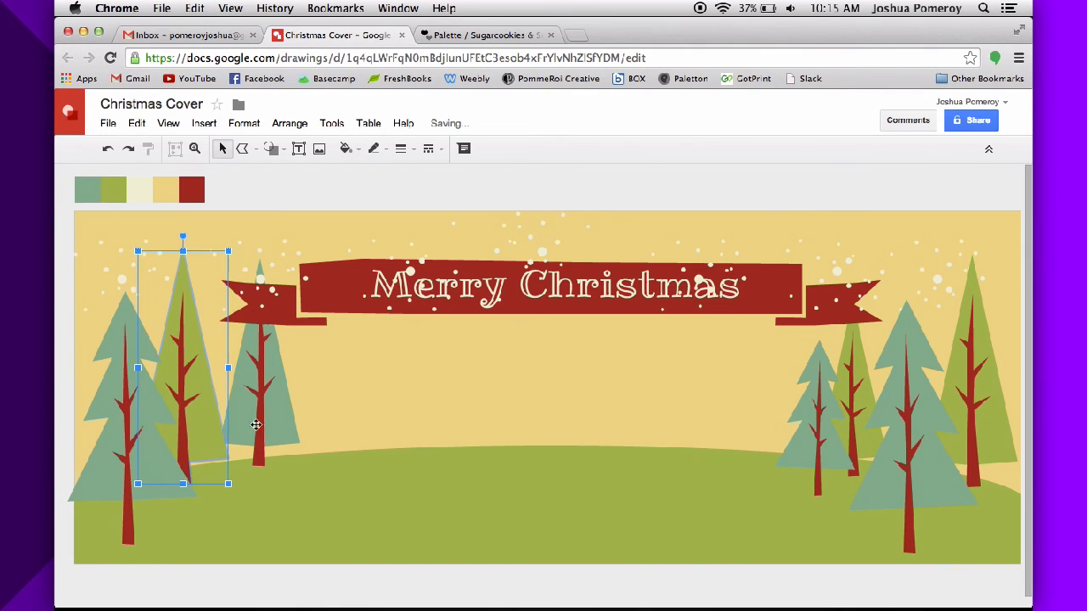
pyautogui.moveTo(275, 423); pyautogui.dragTo(261, 422)
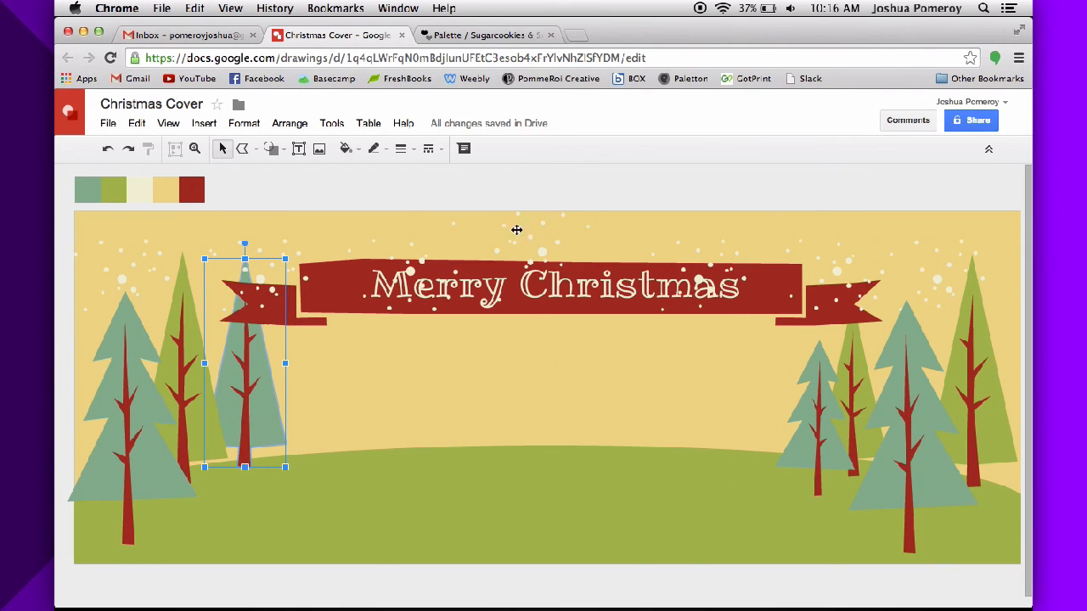
# Step: Copy the group of snow dots from the sky straight down over the green hill
pyautogui.click(544, 252)
pyautogui.moveTo(542, 253)
pyautogui.mouseDown()
pyautogui.moveTo(538, 493)
pyautogui.moveTo(538, 452)
pyautogui.mouseUp()
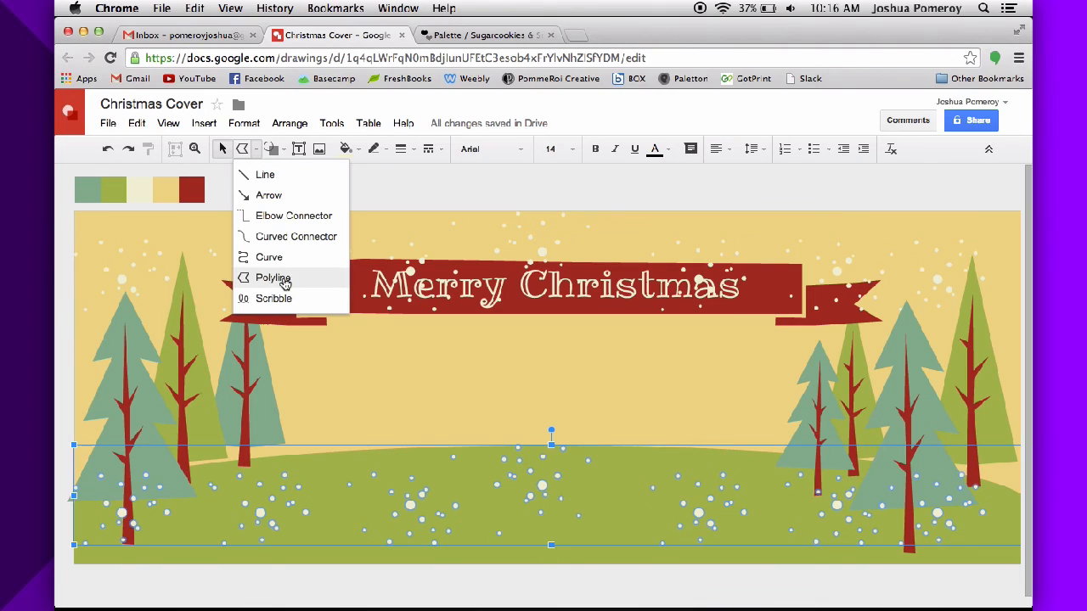
# Step: Draw a closed, winding snow patch with the Curve tool from the hill's crest down past the page's bottom edge
pyautogui.click(301, 263)
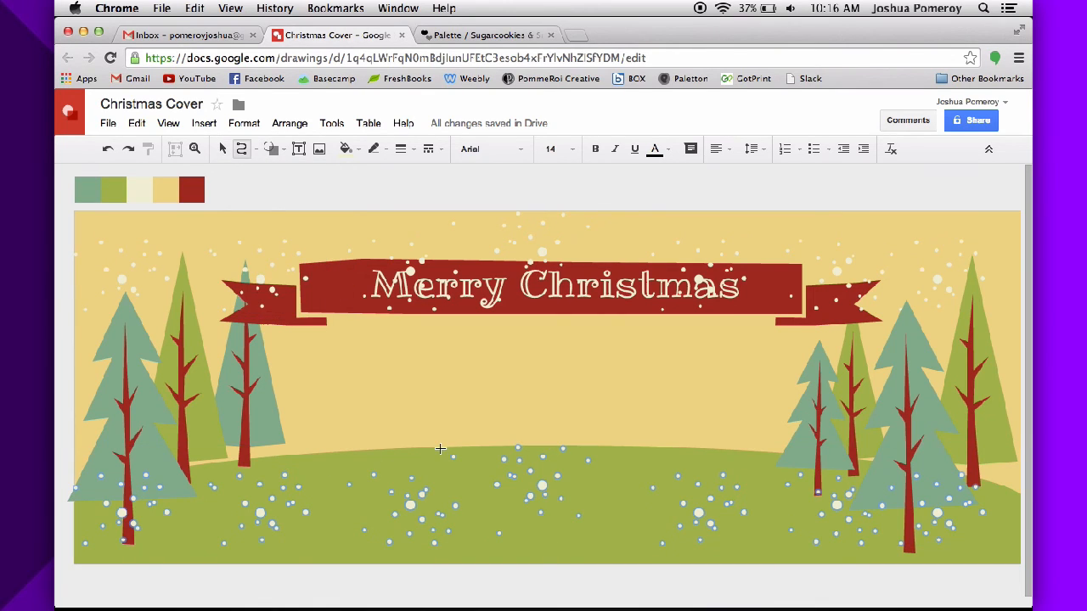
pyautogui.click(276, 472)
pyautogui.click(357, 483)
pyautogui.click(184, 521)
pyautogui.click(100, 547)
pyautogui.click(173, 550)
pyautogui.click(141, 560)
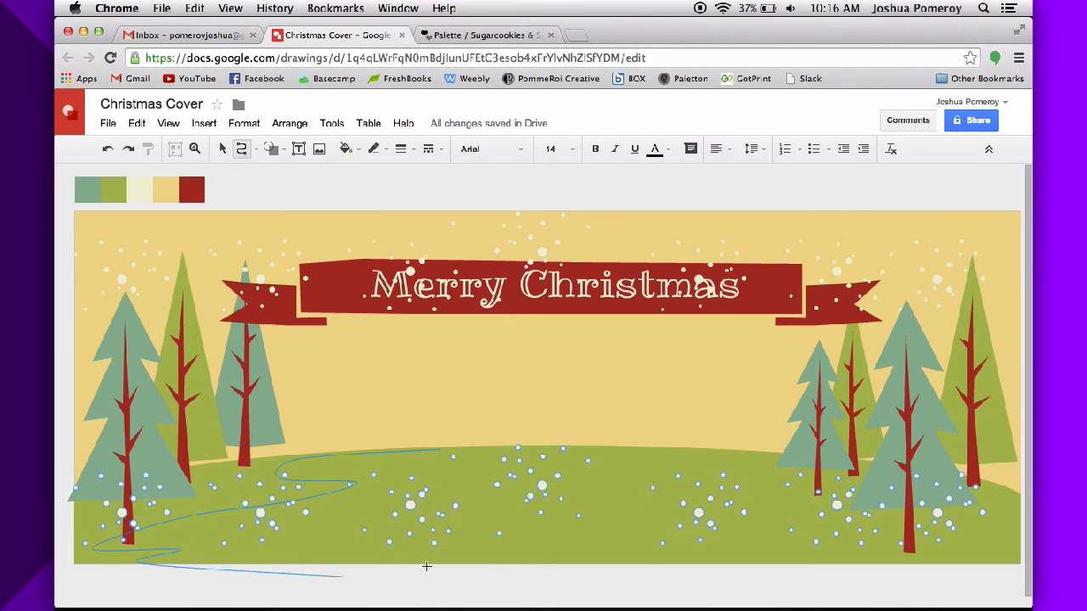
pyautogui.click(684, 570)
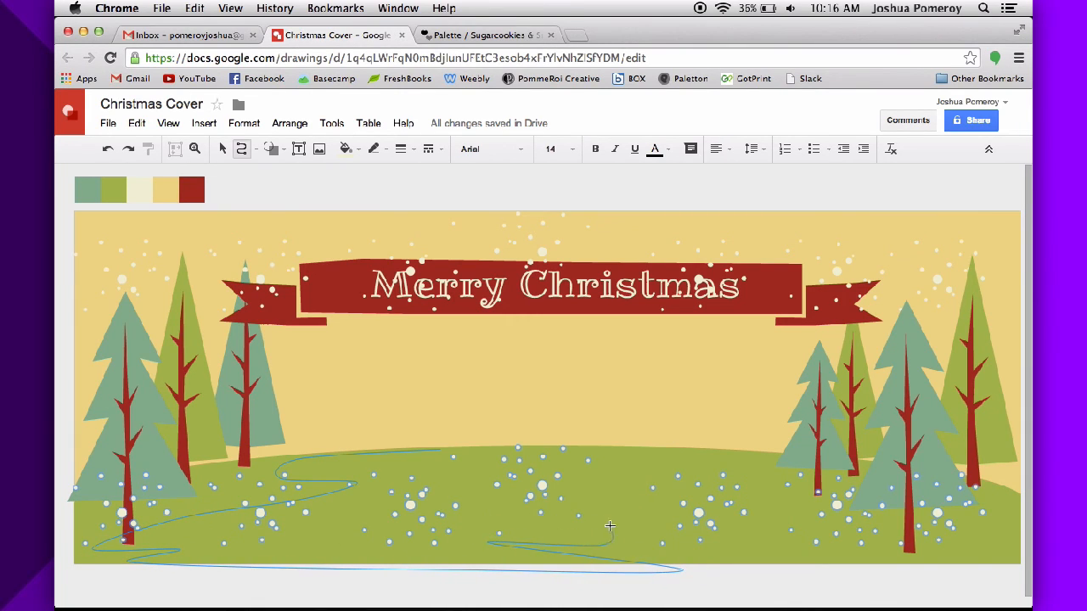
pyautogui.click(615, 535)
pyautogui.click(599, 461)
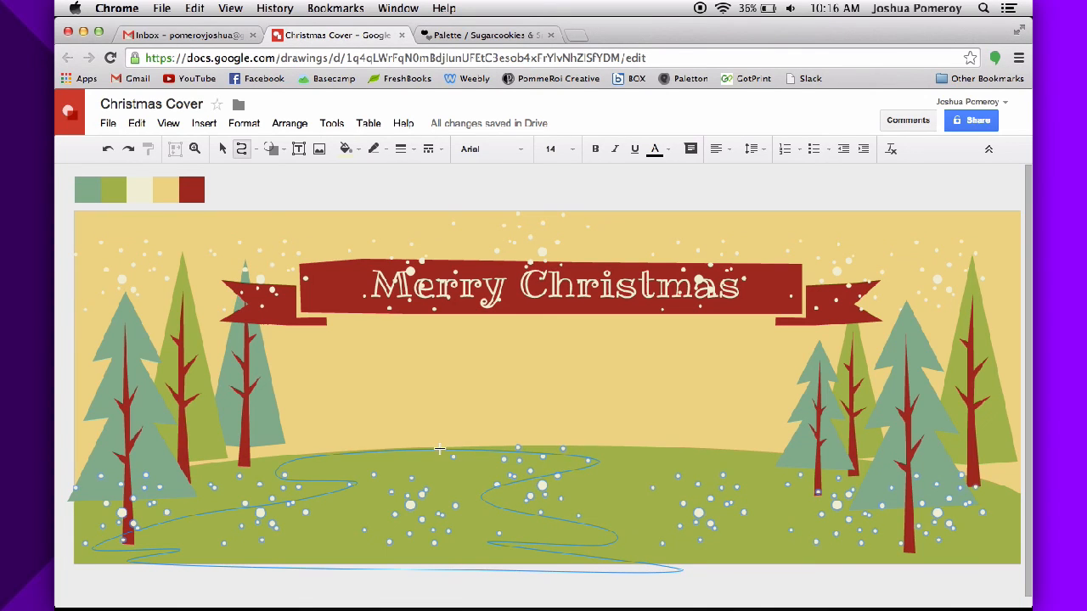
pyautogui.click(439, 450)
# Step: Make the snow patch's outline transparent and fill it with the custom cream color
pyautogui.click(374, 148)
pyautogui.click(396, 180)
pyautogui.click(348, 150)
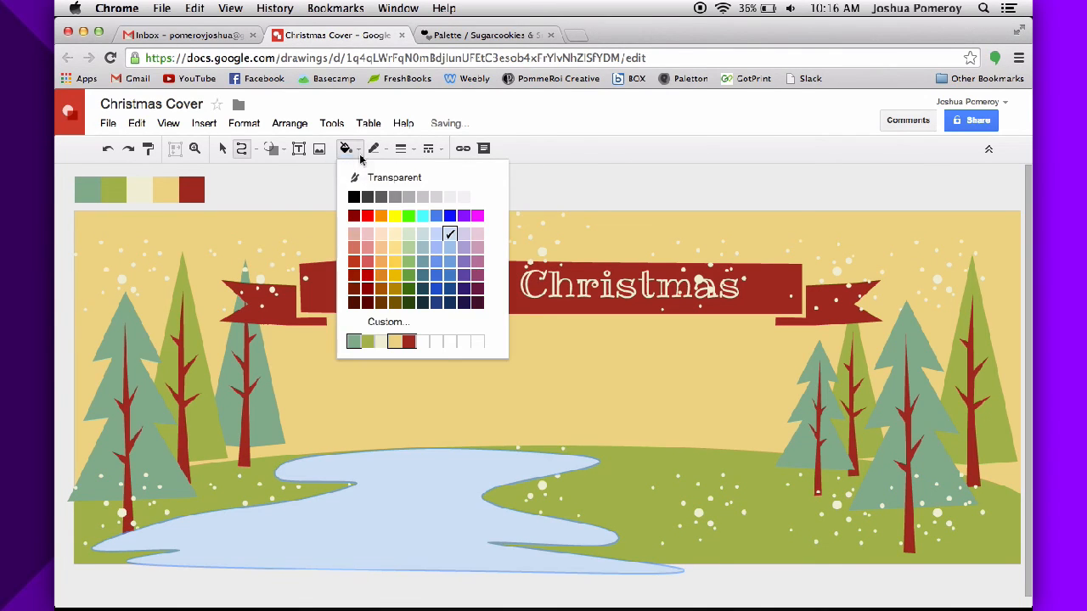
pyautogui.click(382, 342)
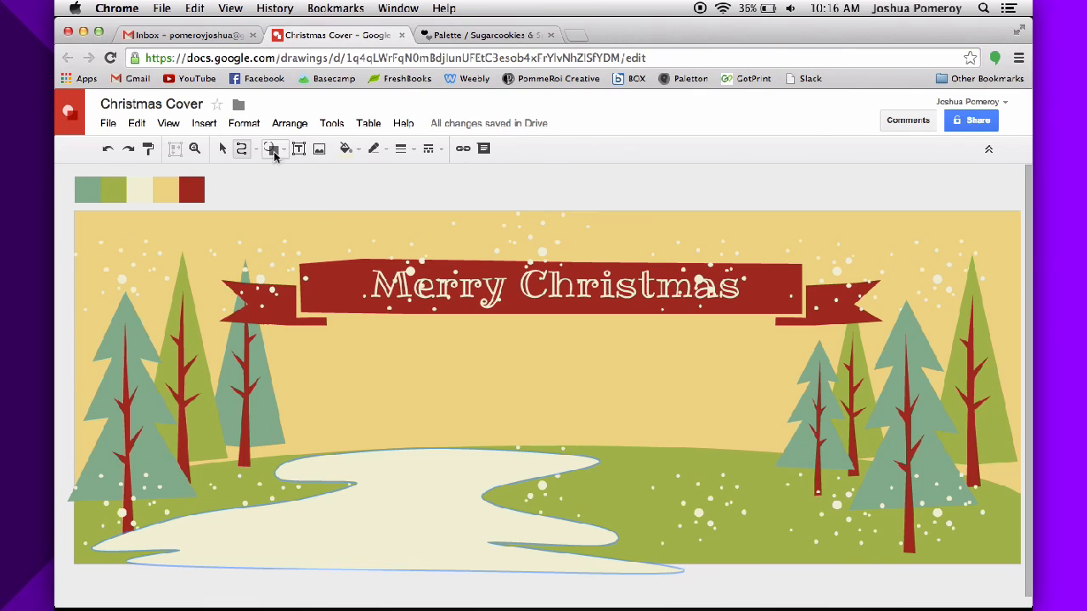
# Step: Add a horizontally flipped copy of the cream snow patch on the right part of the hill
pyautogui.click(223, 149)
pyautogui.click(424, 499)
pyautogui.moveTo(436, 517); pyautogui.dragTo(714, 528)
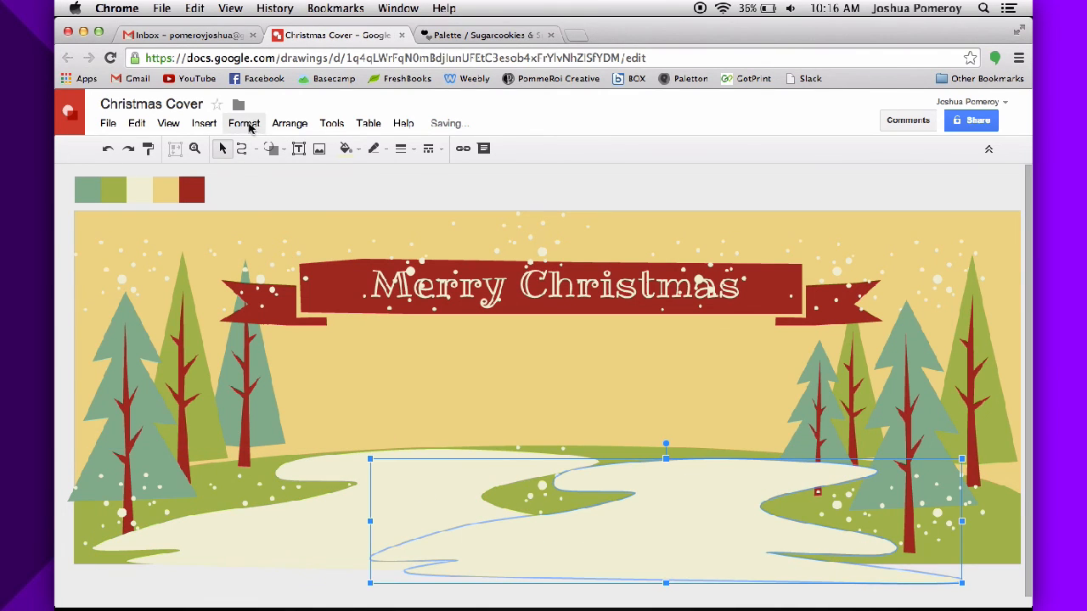
pyautogui.click(289, 123)
pyautogui.moveTo(340, 272)
pyautogui.click(463, 319)
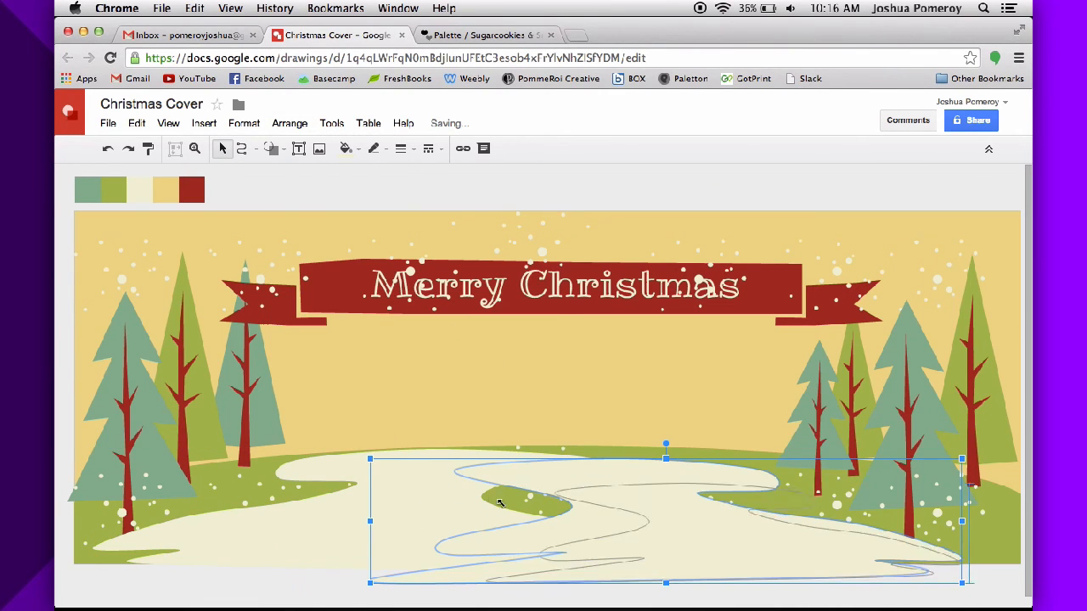
pyautogui.moveTo(498, 497); pyautogui.dragTo(839, 554)
# Step: Send both cream snow patches backward so they sit behind the trees but in front of the hill
pyautogui.keyDown('shift'); pyautogui.click(471, 532); pyautogui.keyUp('shift')
pyautogui.press('super+shift+Down')
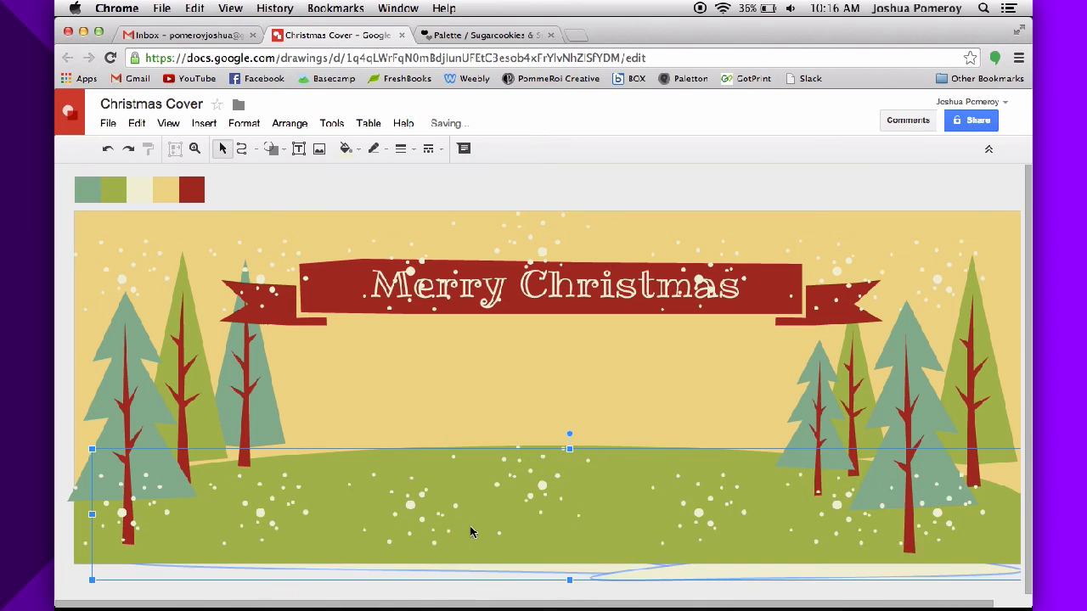
pyautogui.press('super+z')
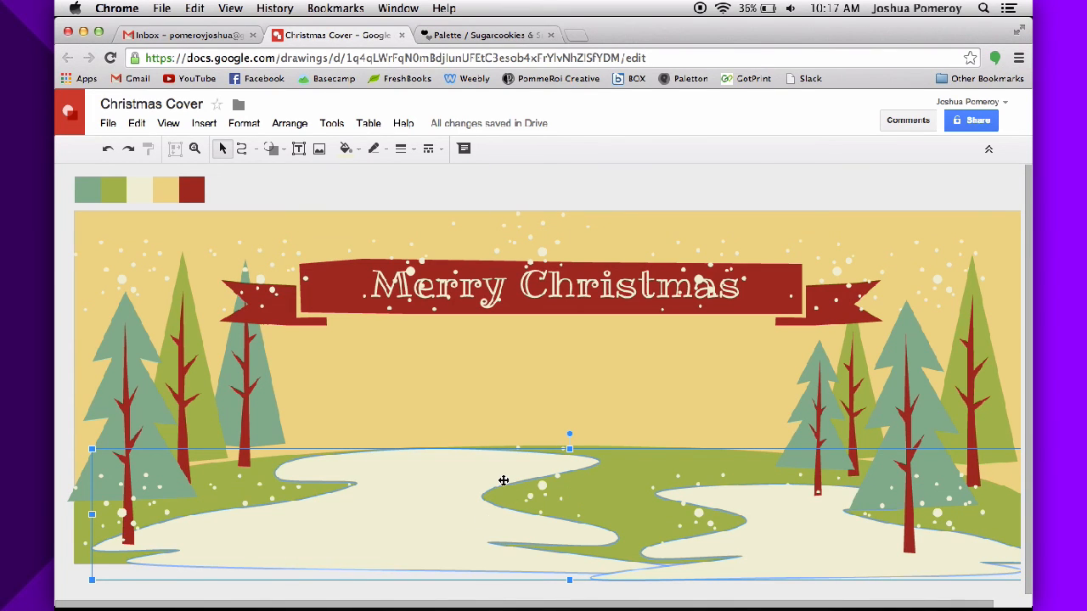
# Step: Try the golden-yellow fill on the right snow patch, and return it to the custom cream color
pyautogui.click(844, 501)
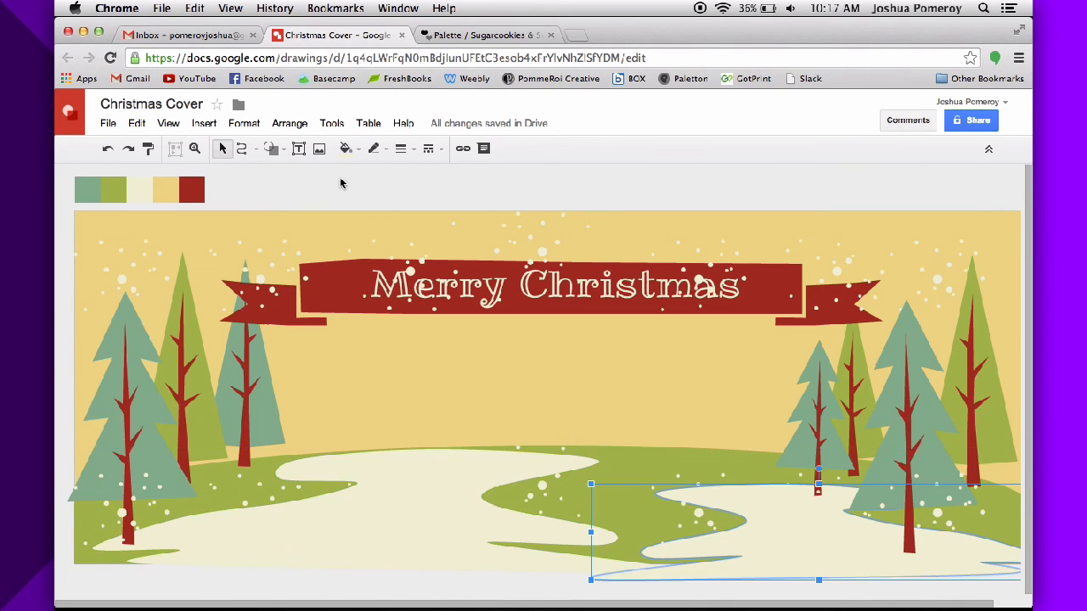
pyautogui.click(358, 149)
pyautogui.click(396, 342)
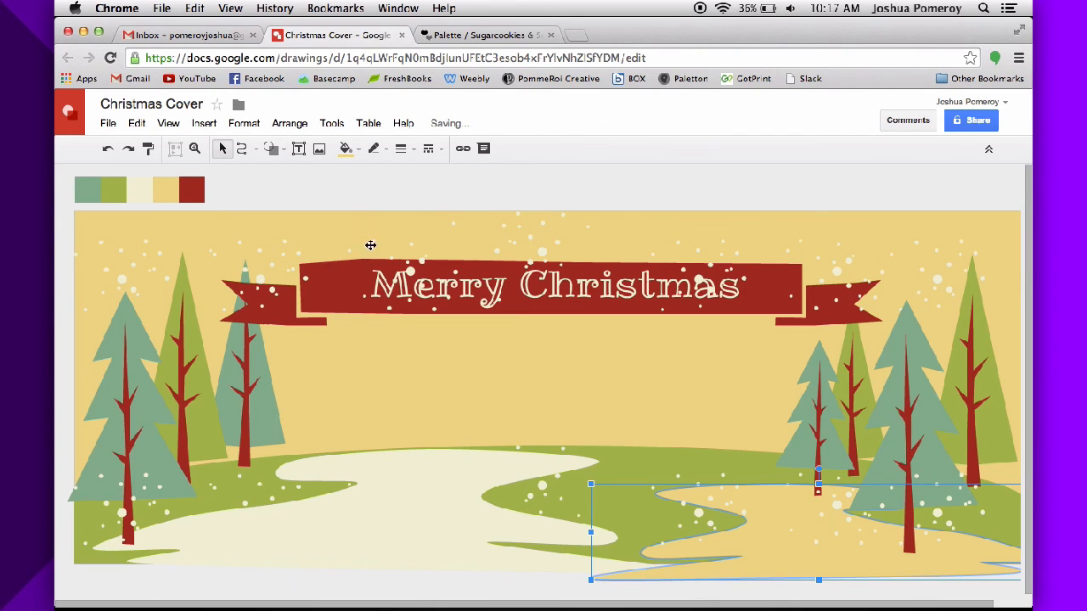
pyautogui.click(346, 149)
pyautogui.click(381, 342)
pyautogui.click(582, 186)
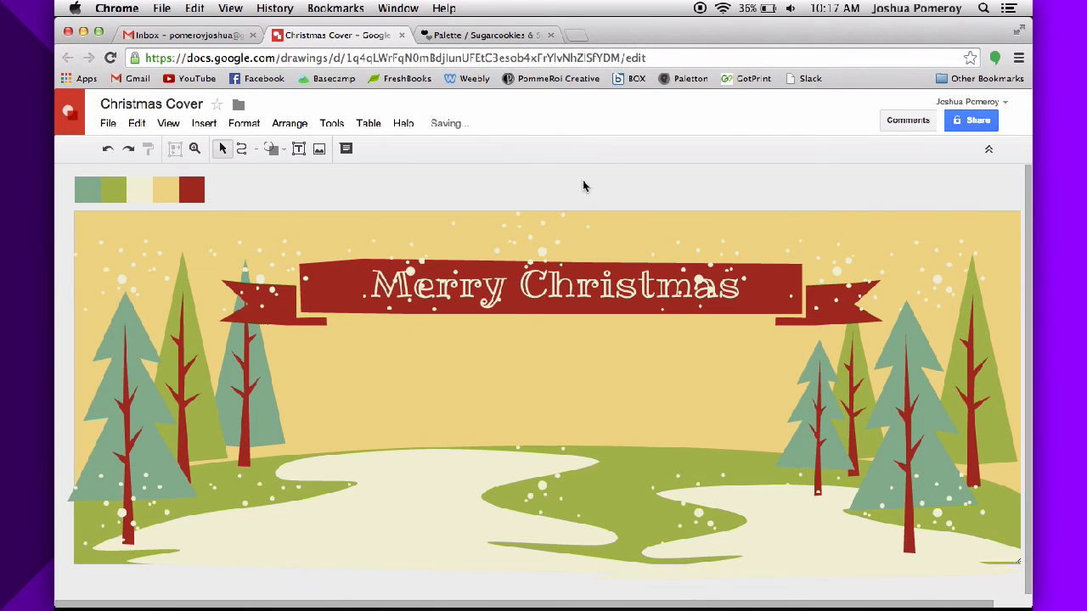
# Step: Move the lower band of snowflakes up from the hill into the sky below the ribbon banner
pyautogui.moveTo(544, 484); pyautogui.dragTo(538, 352)
pyautogui.click(578, 175)
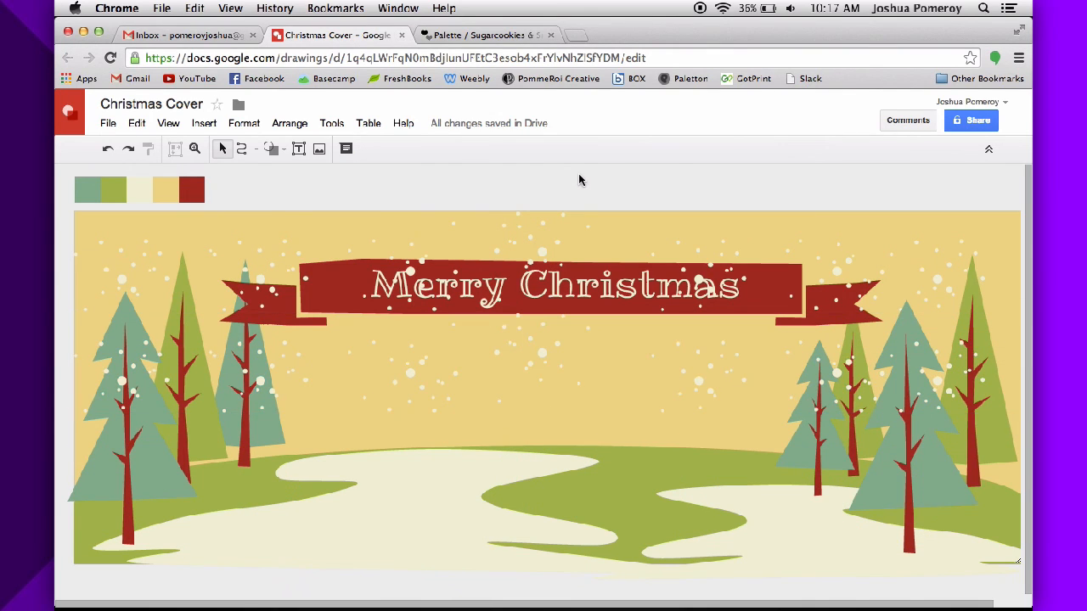
# Step: Try bringing only the ribbon banner to the front, and send it back behind its text
pyautogui.click(760, 308)
pyautogui.press('super+shift+Up')
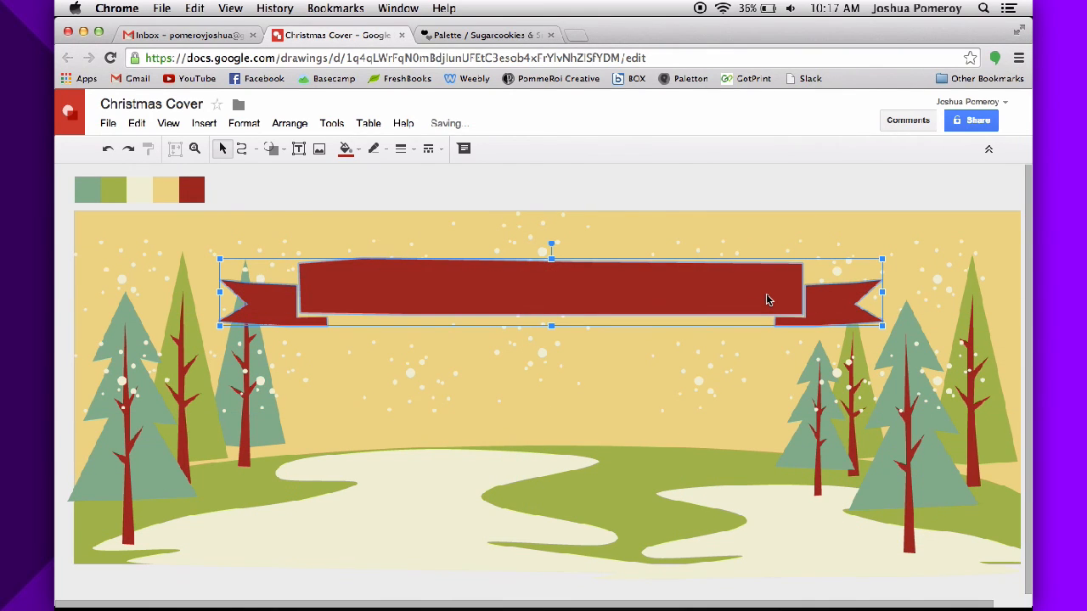
pyautogui.press('super+shift+Down')
pyautogui.click(676, 225)
# Step: Bring the ribbon banner and its "Merry Christmas" text to the front together, and move both slightly down
pyautogui.click(667, 283)
pyautogui.keyDown('shift'); pyautogui.click(766, 302); pyautogui.keyUp('shift')
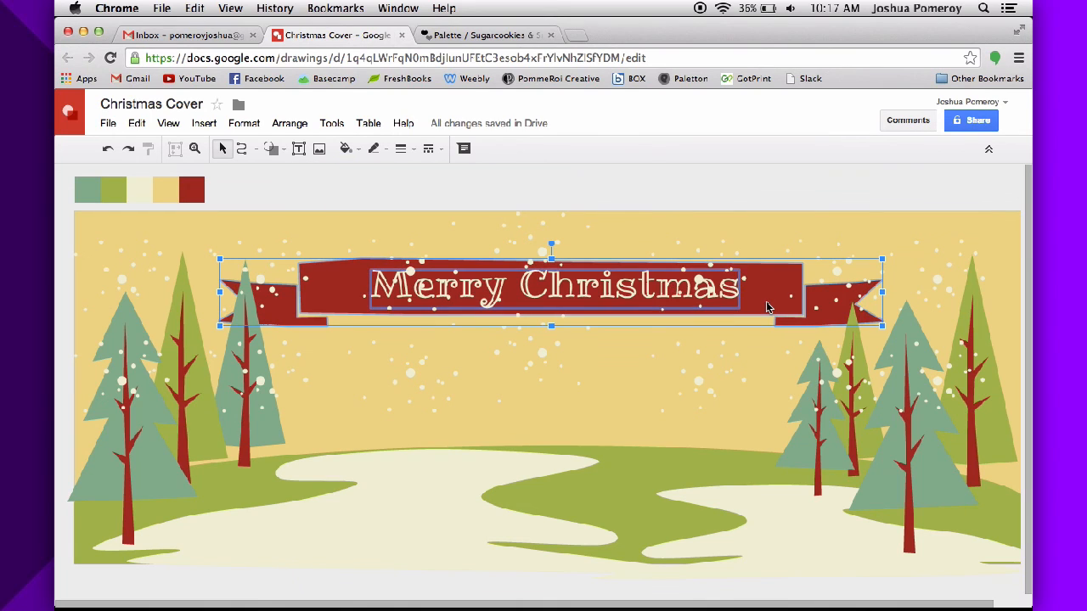
pyautogui.press('super+shift+Up')
pyautogui.click(686, 195)
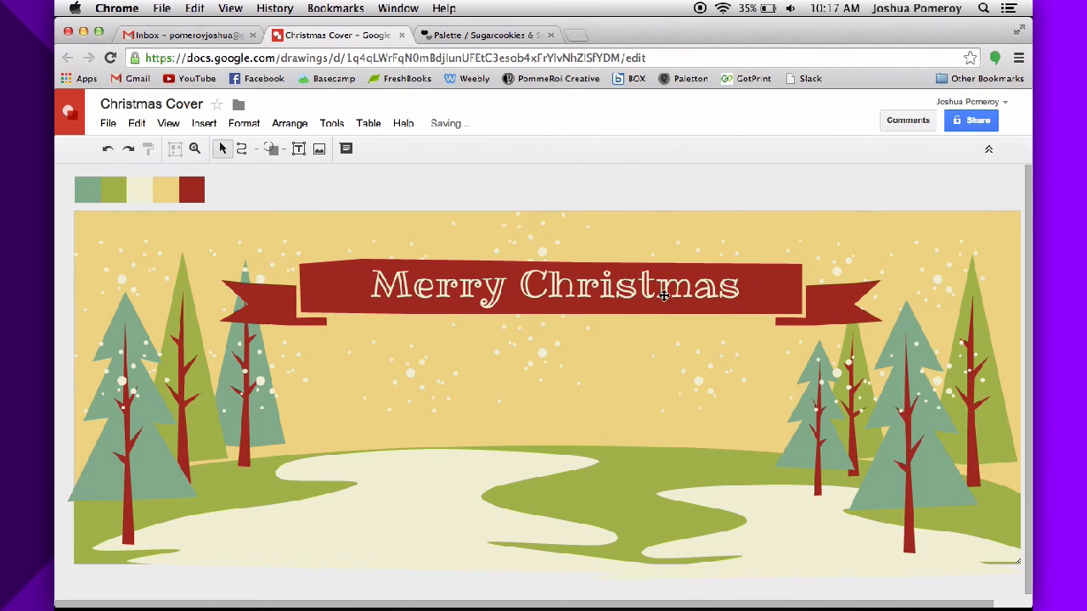
pyautogui.moveTo(665, 295); pyautogui.dragTo(695, 315)
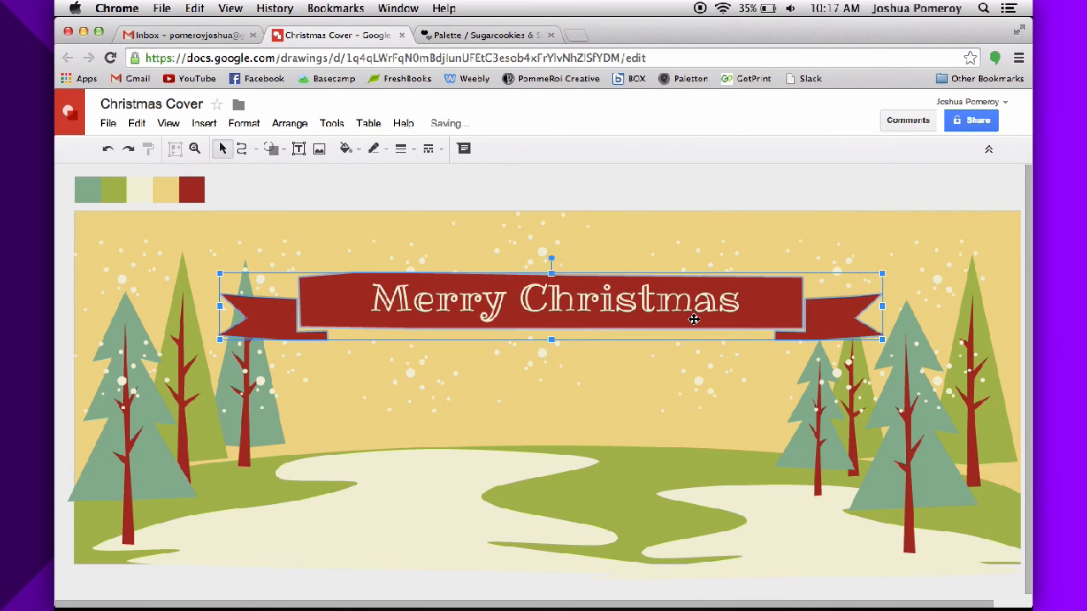
pyautogui.click(665, 199)
# Step: Edit the right snow patch's points, raising its top edge, pulling its upper-left tip inward and making its left edge more winding
pyautogui.hscroll(2, 501, 238)
pyautogui.press('super+alt+minus')
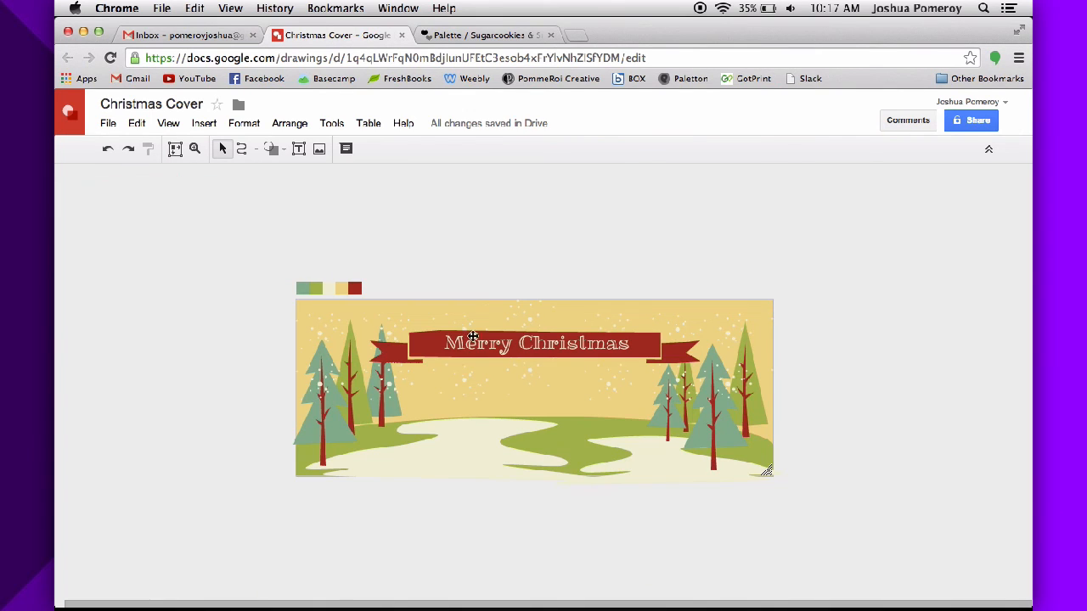
pyautogui.press('super+alt+equal')
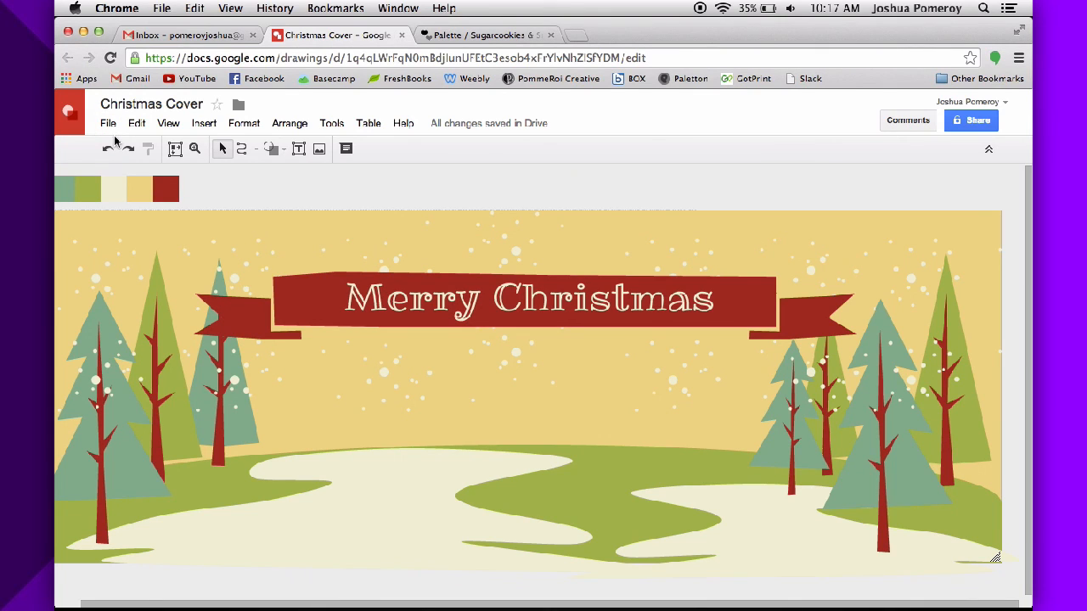
pyautogui.doubleClick(742, 552)
pyautogui.moveTo(625, 544); pyautogui.dragTo(671, 527)
pyautogui.moveTo(631, 492); pyautogui.dragTo(638, 487)
pyautogui.moveTo(752, 484); pyautogui.dragTo(760, 476)
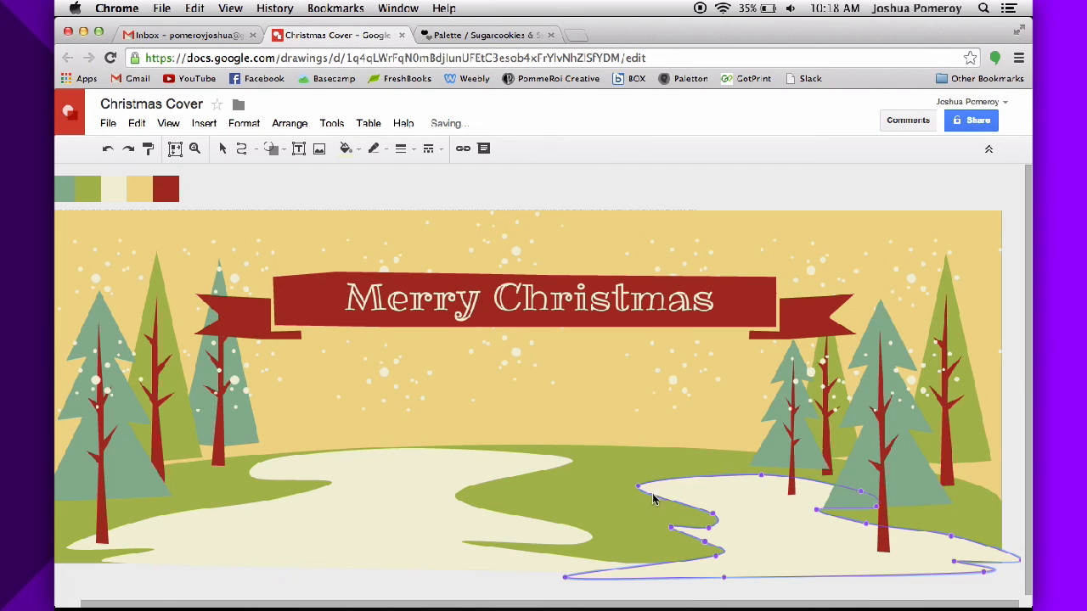
pyautogui.moveTo(638, 486); pyautogui.dragTo(651, 480)
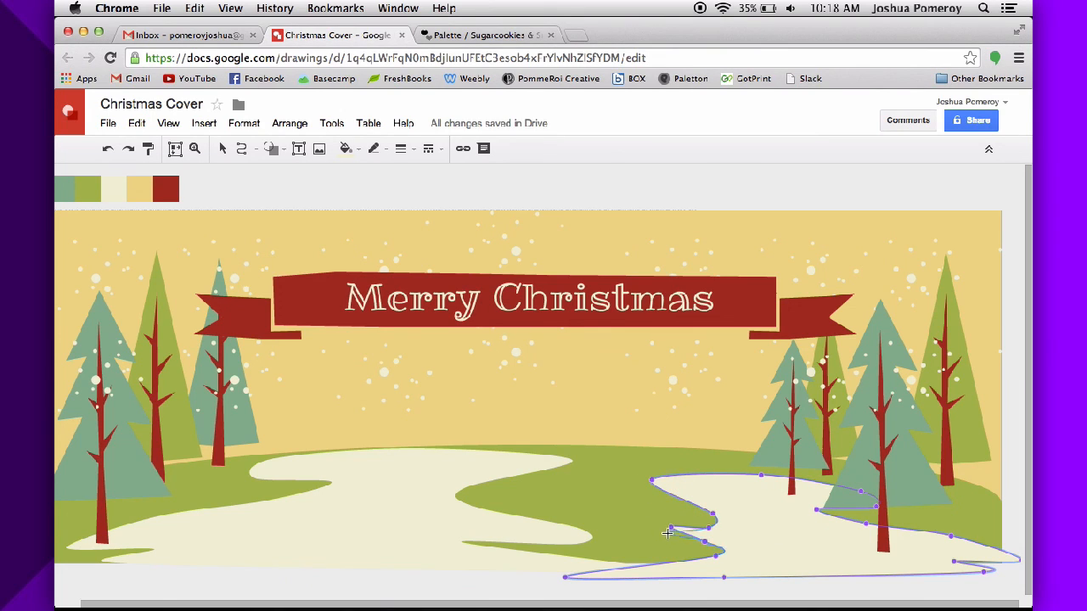
pyautogui.moveTo(670, 527); pyautogui.dragTo(724, 534)
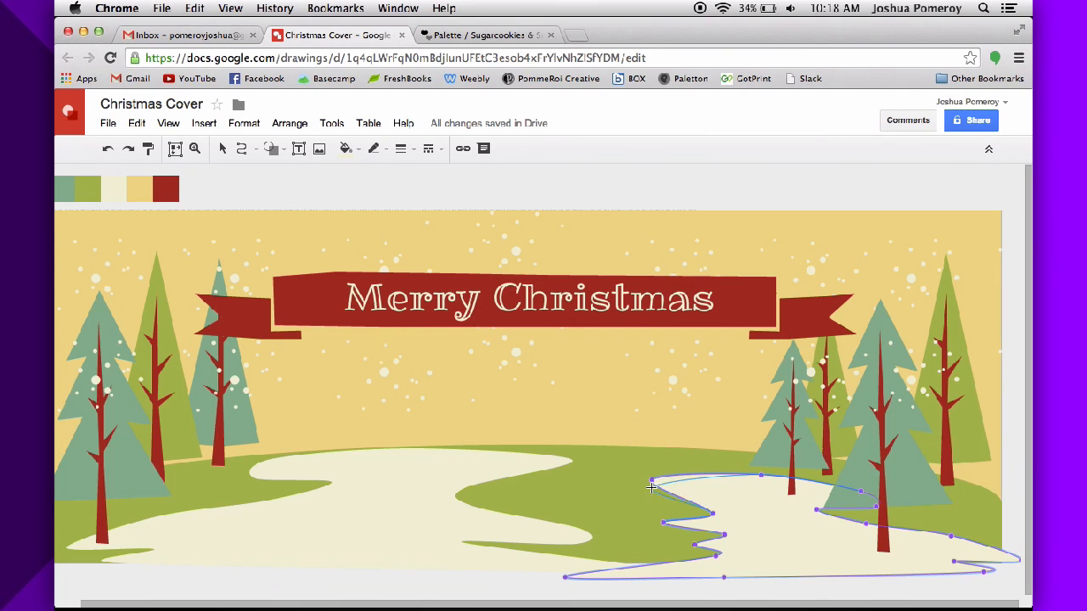
pyautogui.click(223, 149)
pyautogui.click(251, 187)
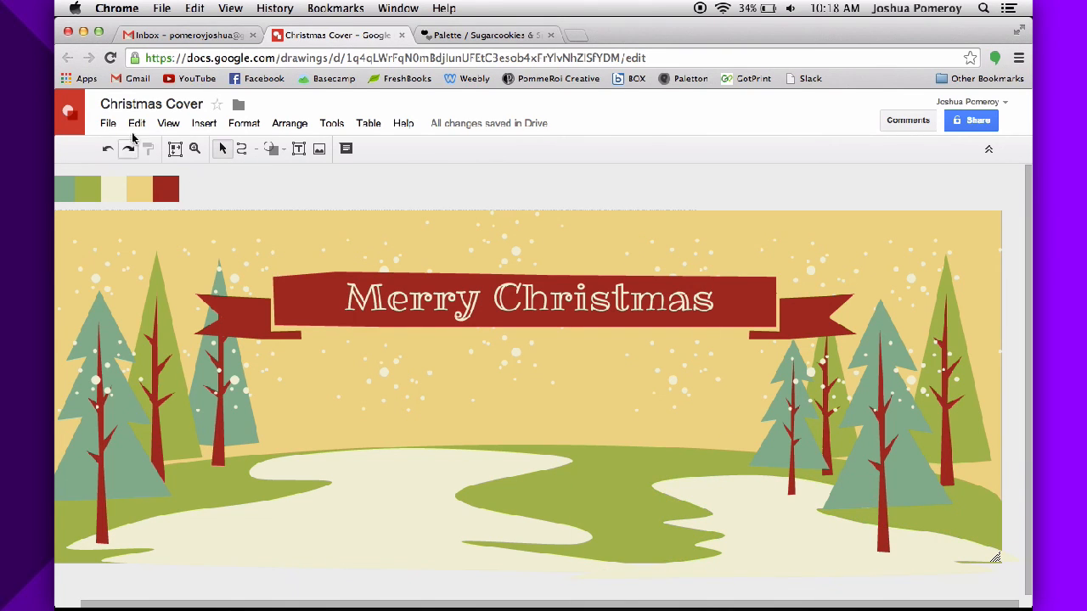
# Step: Download the drawing as a PNG image
pyautogui.click(108, 123)
pyautogui.moveTo(204, 365)
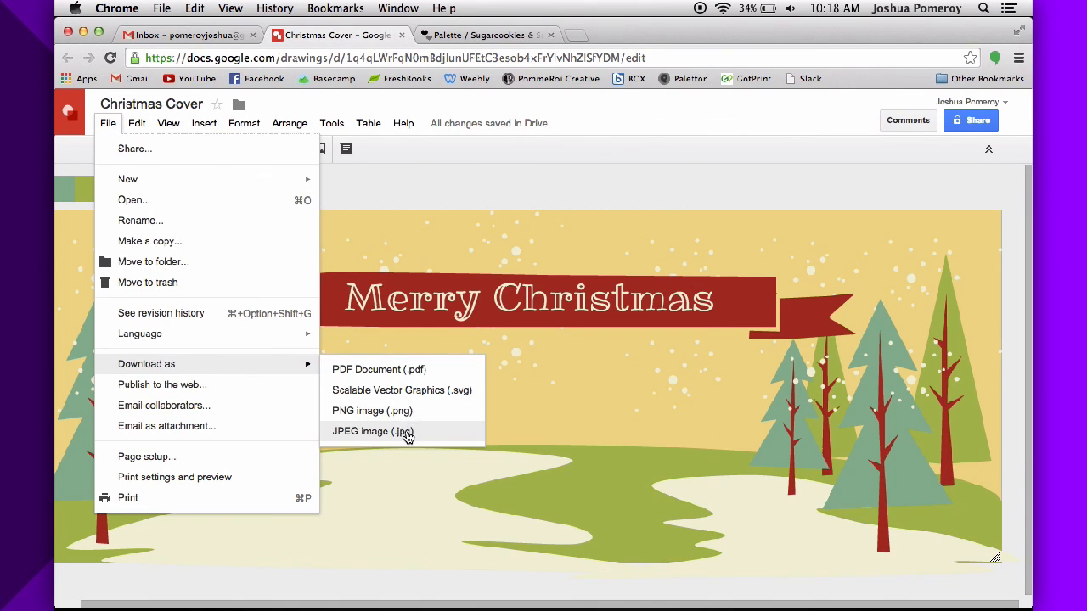
pyautogui.click(409, 422)
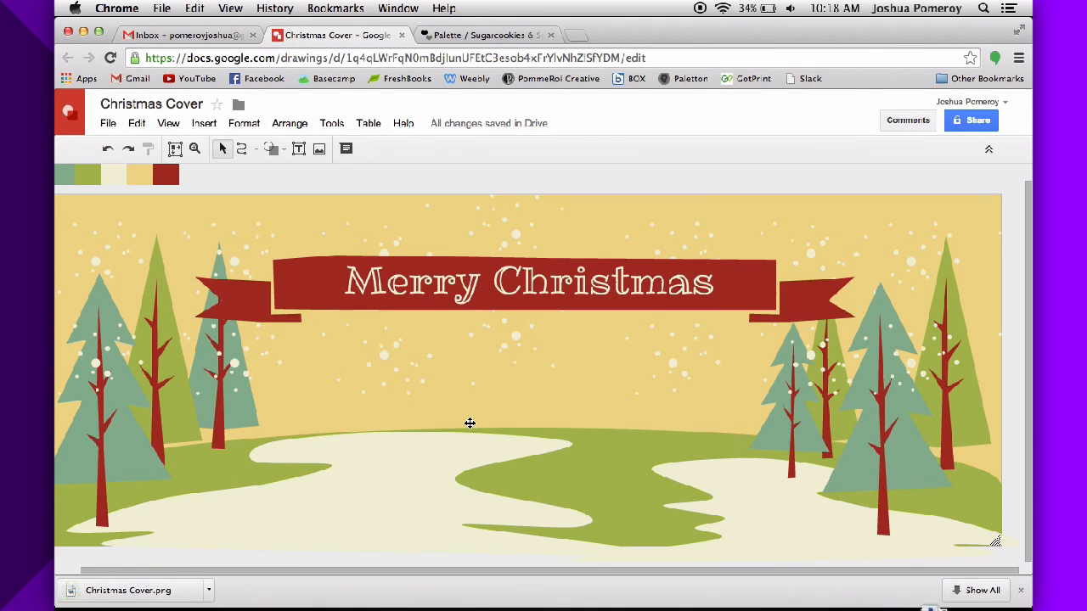
# Step: Open the downloaded Christmas Cover.png in a new browser tab and examine the finished cover enlarged
pyautogui.moveTo(97, 586); pyautogui.dragTo(700, 39)
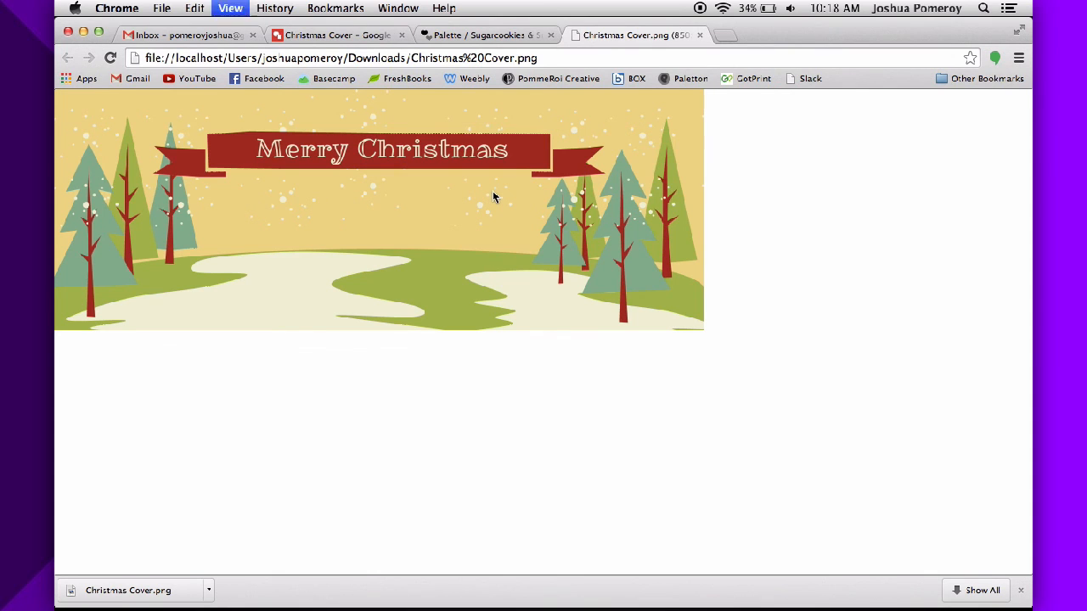
pyautogui.press('super+equal')
pyautogui.press('super+equal')
pyautogui.press('super+equal')
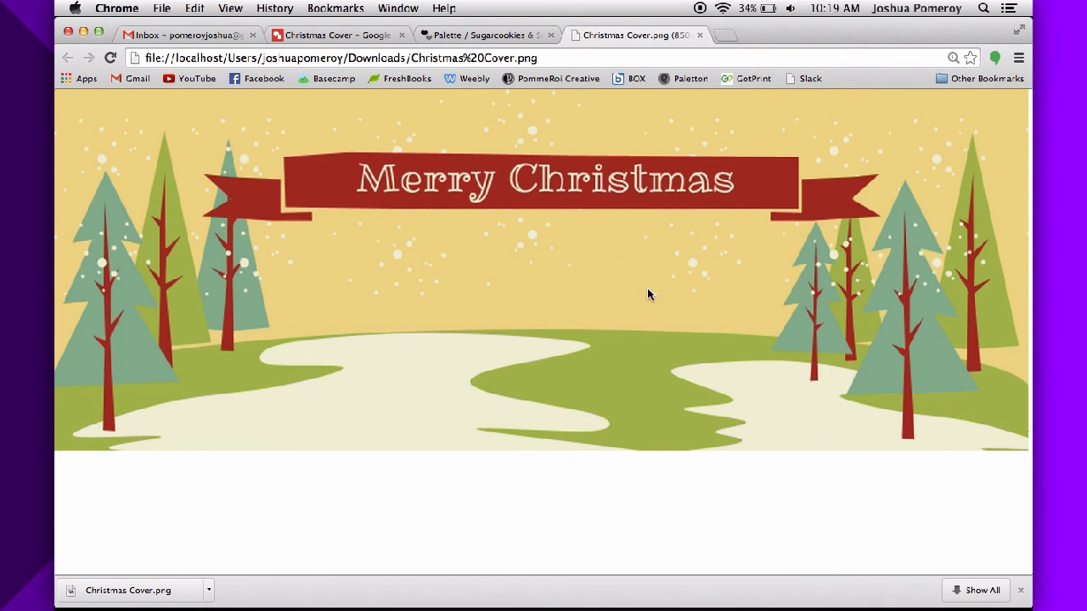